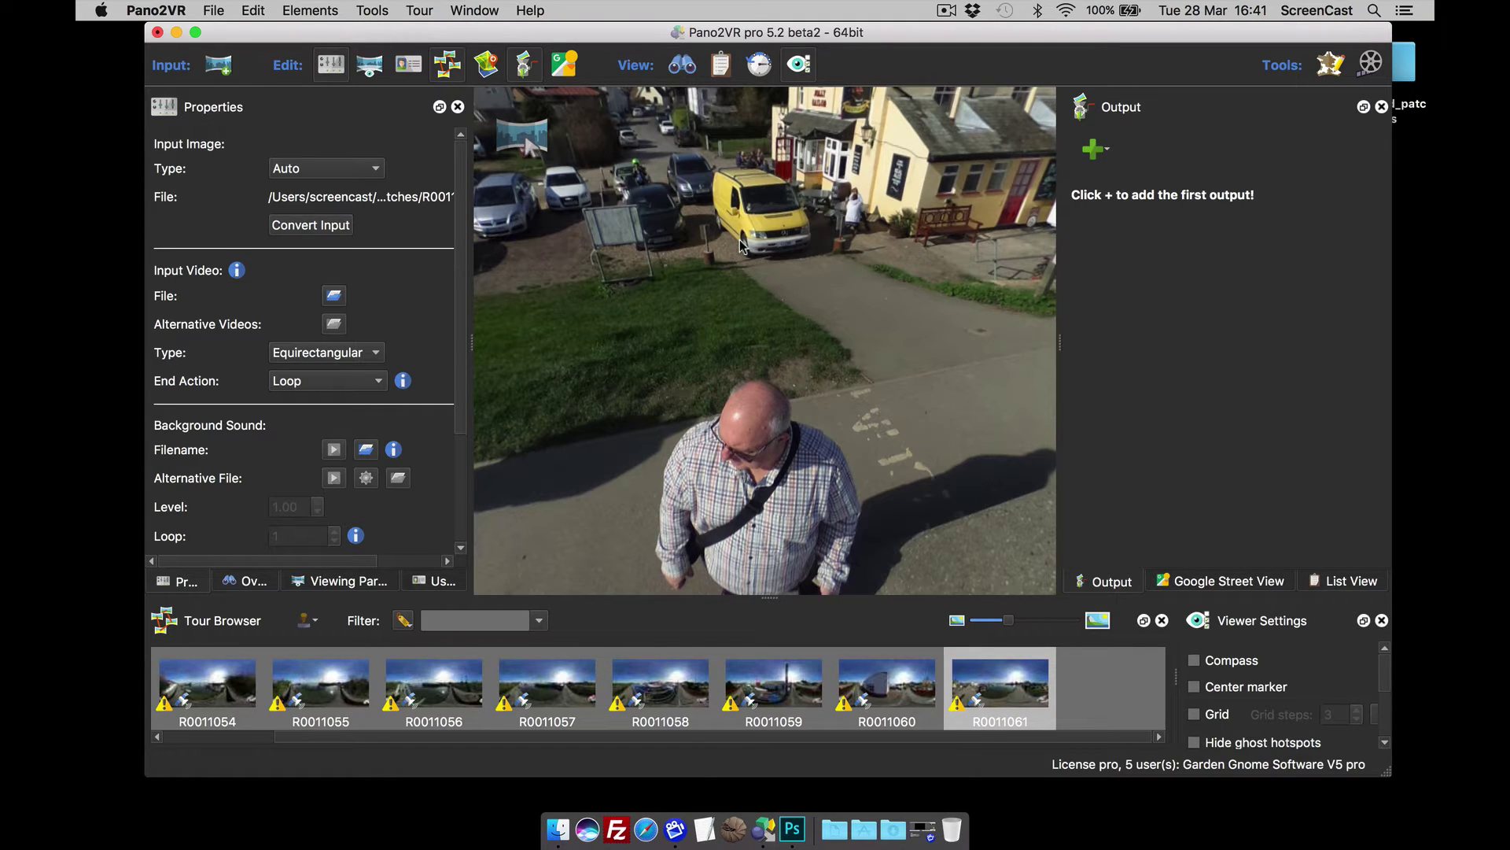
- Tilt the view up toward the pub and zoom in on the yellow van
drag(740, 246, 852, 403)
scroll(801, 380, up, 3)
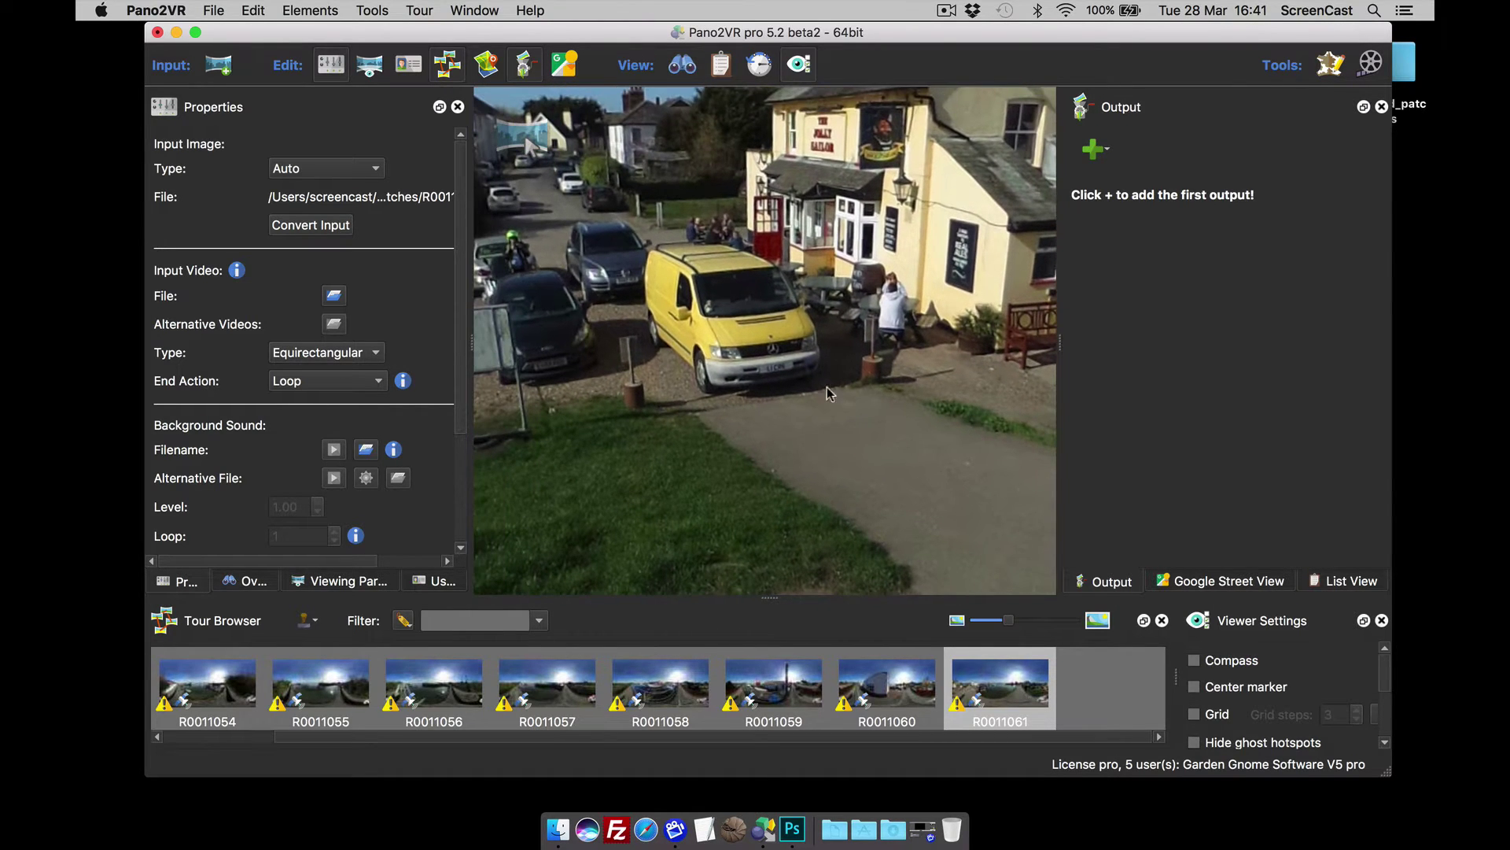
scroll(772, 378, up, 1)
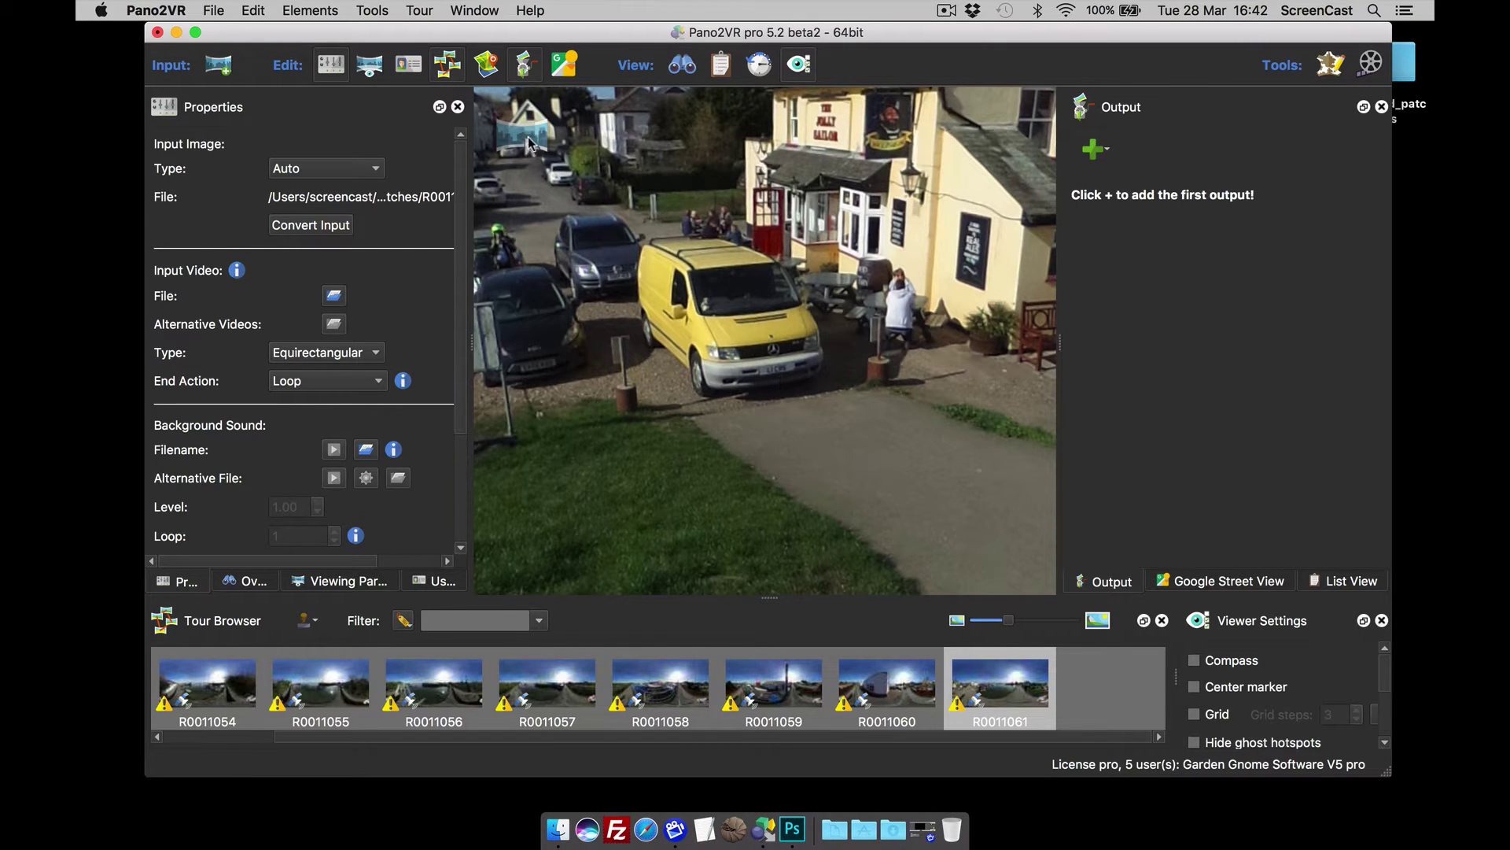
- Add a patch over the van's front, widen it to aspect ratio 3.90 and shrink it to plate size
click(527, 137)
double_click(779, 376)
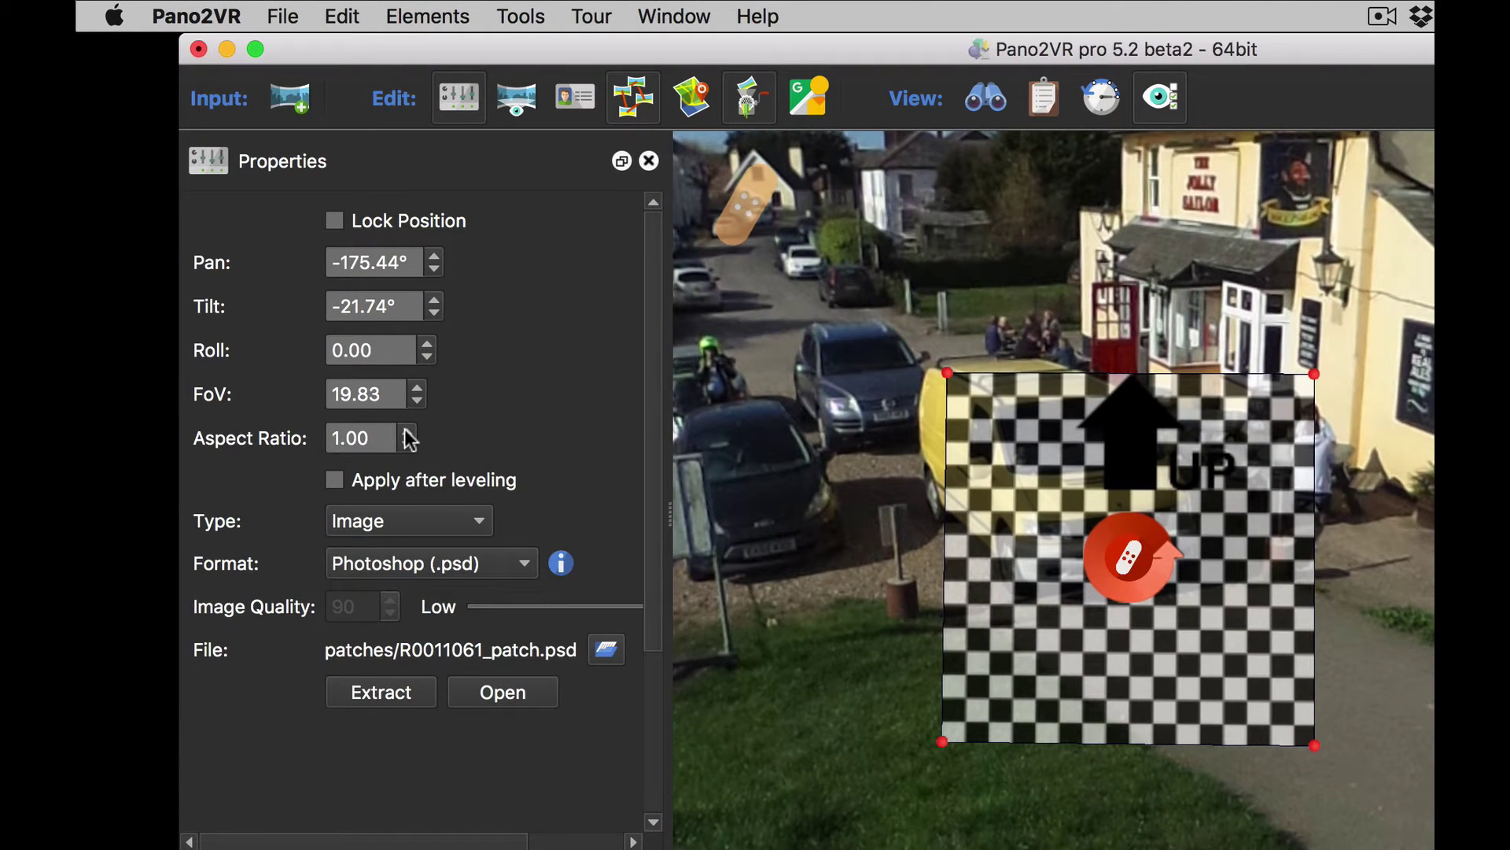
click(408, 431)
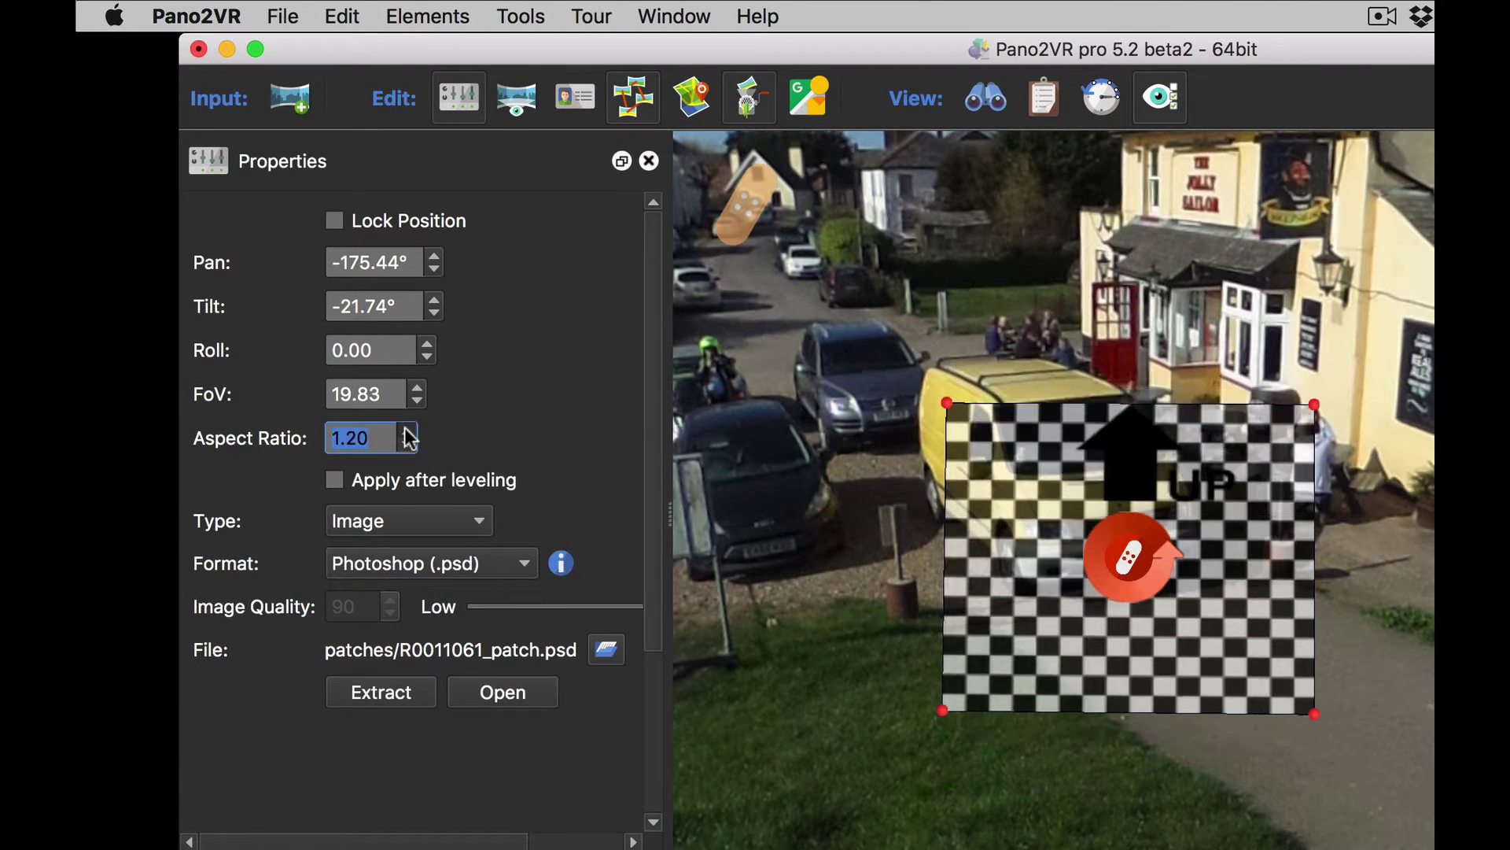
drag(407, 431, 407, 431)
drag(1315, 511, 1342, 658)
- Rotate the plate patch to Roll 9.00 and make it a Blurred Square
scroll(1342, 658, up, 5)
scroll(1342, 658, up, 2)
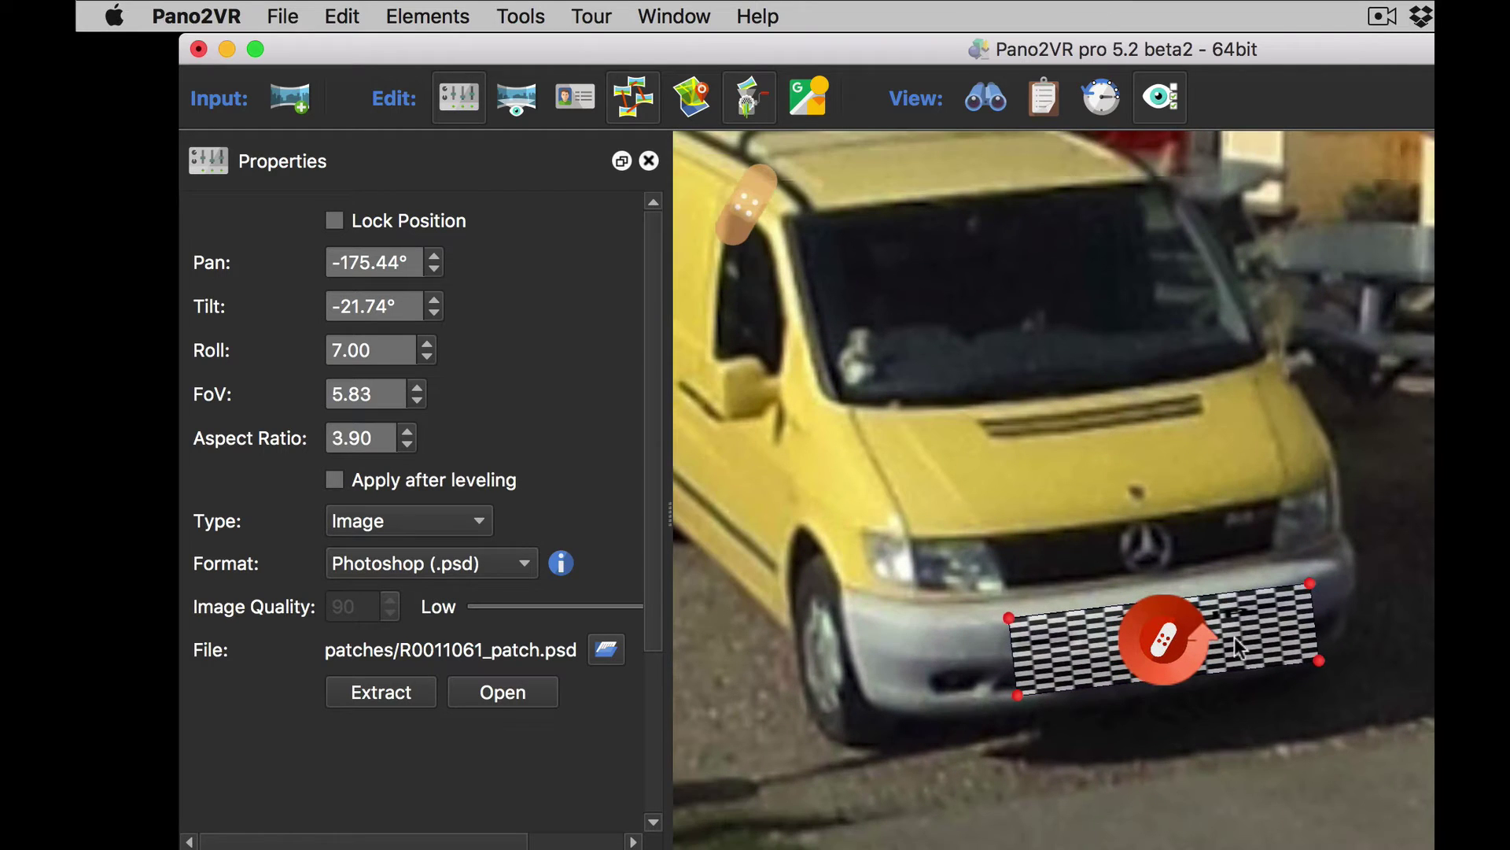
drag(1205, 639, 1202, 627)
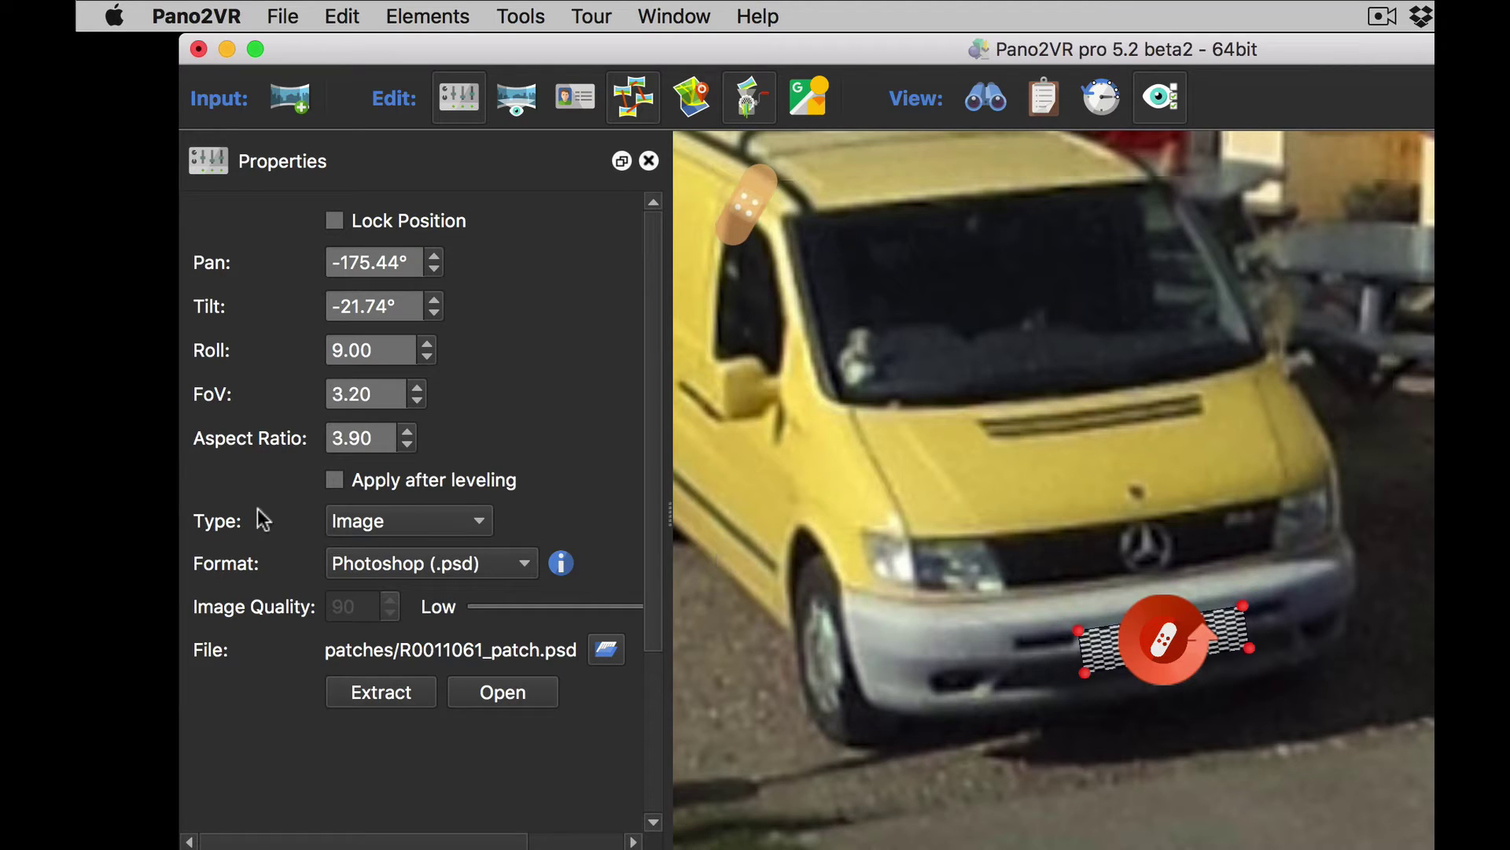
click(415, 523)
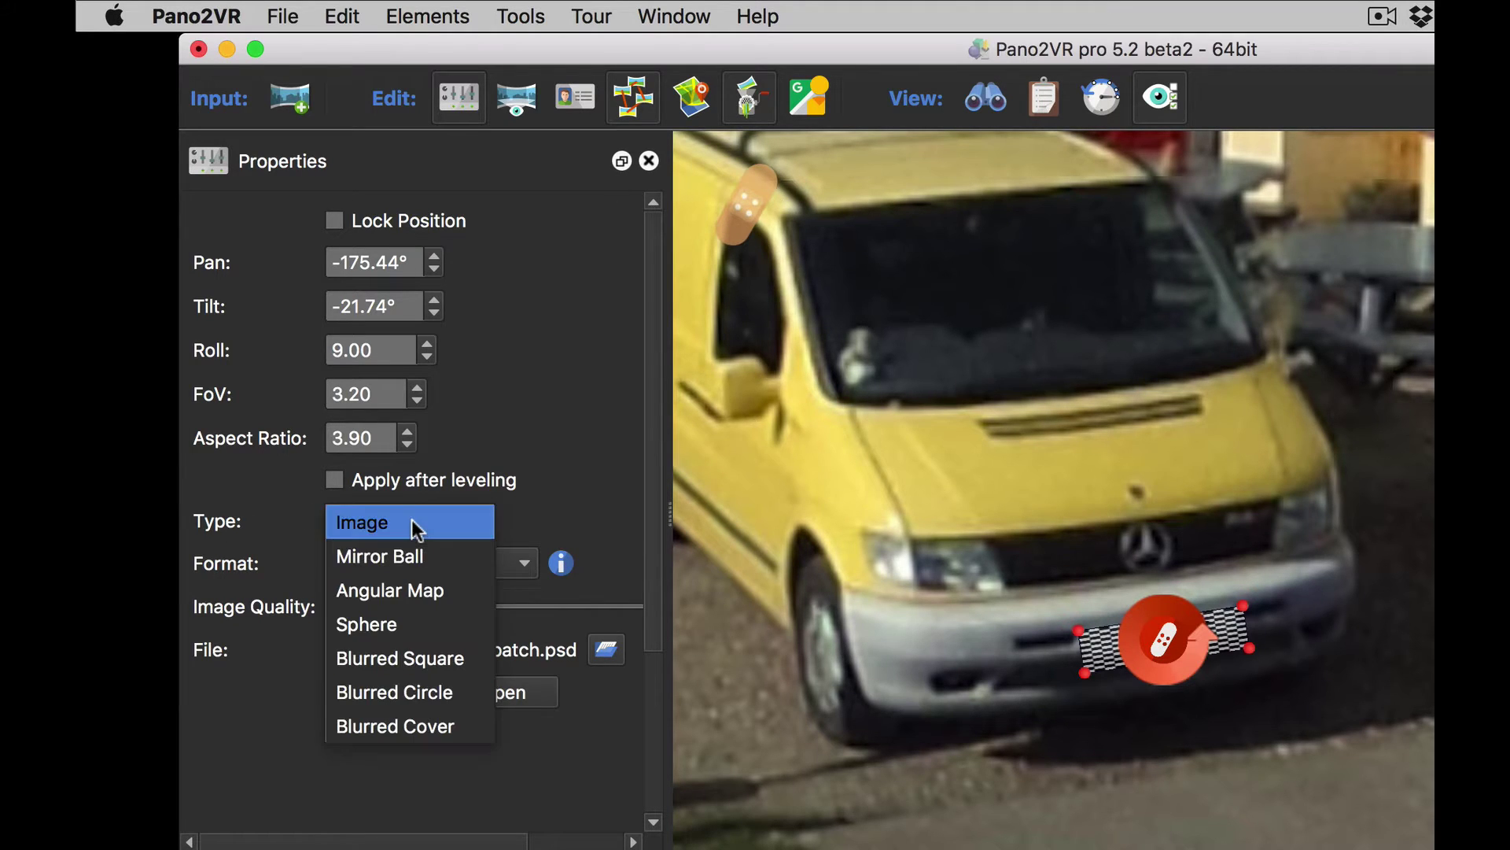
click(452, 665)
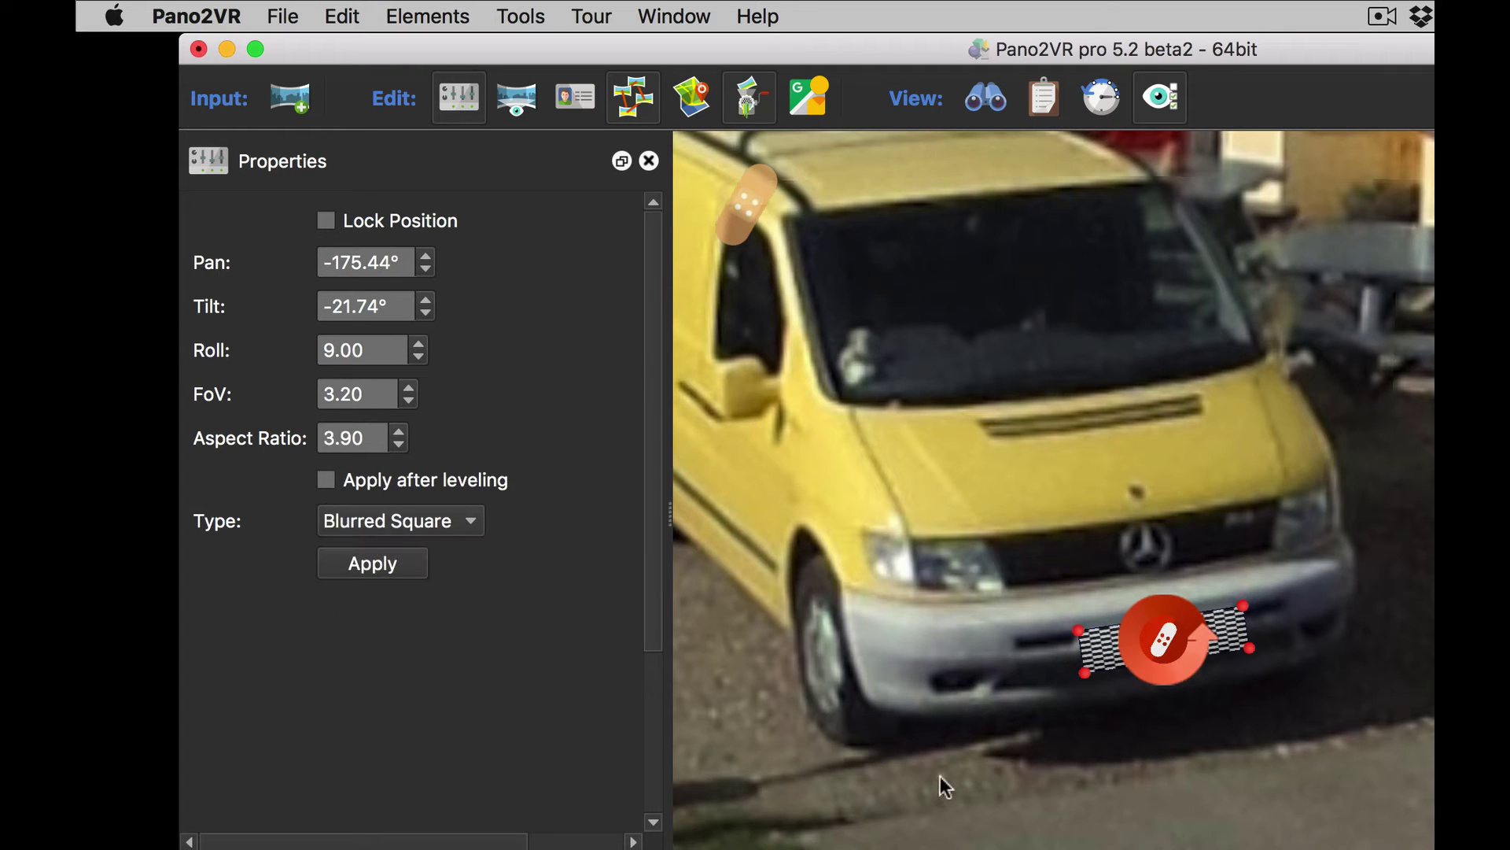
click(915, 767)
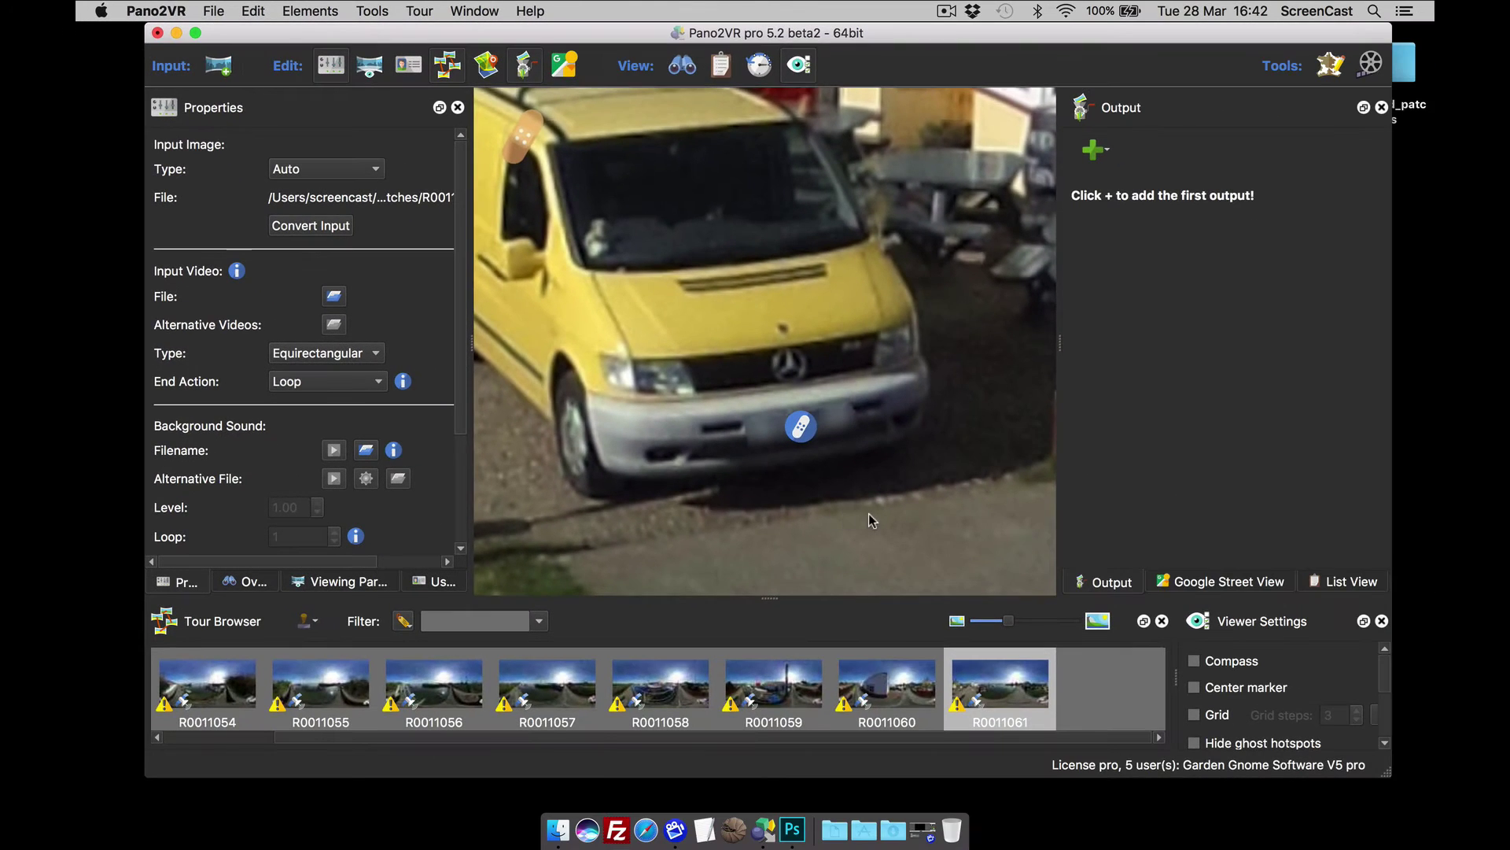
- Tilt down to the standing man and hide his face under a small Blurred Circle patch
drag(1270, 773, 1298, 665)
scroll(887, 442, down, 5)
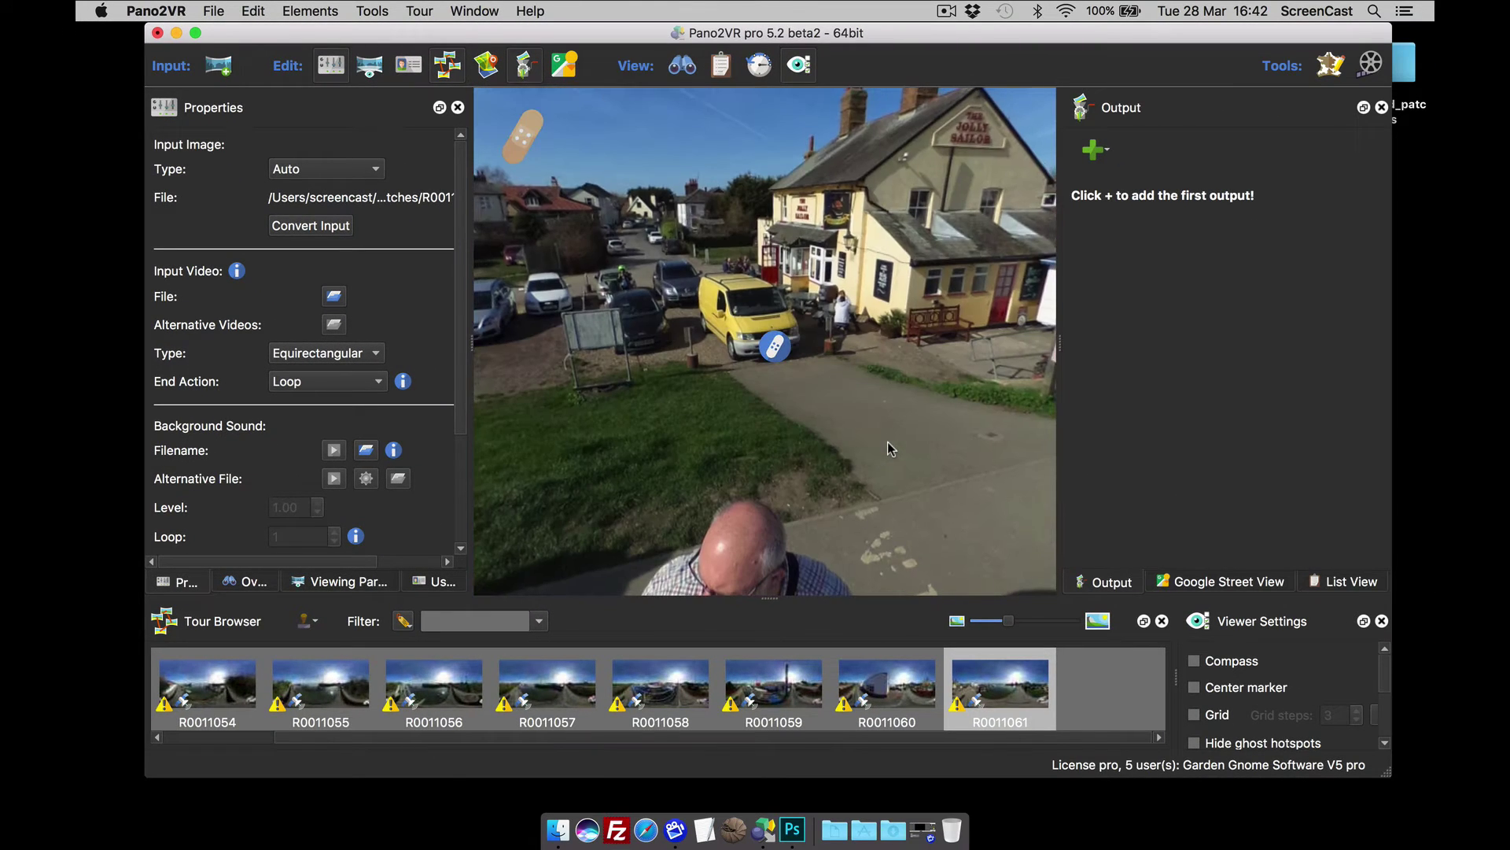
drag(888, 441, 890, 343)
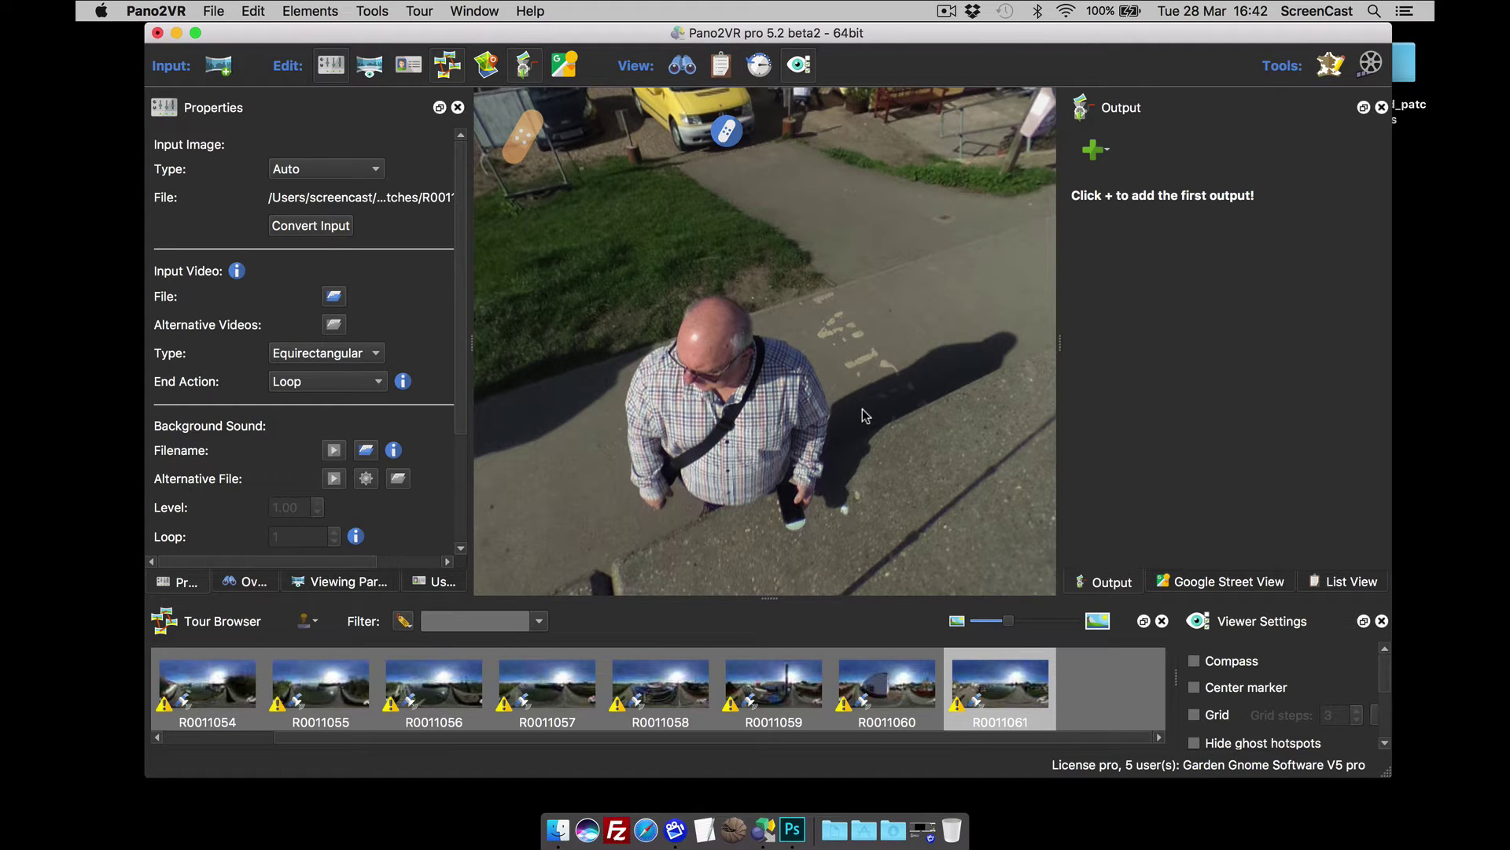
double_click(705, 346)
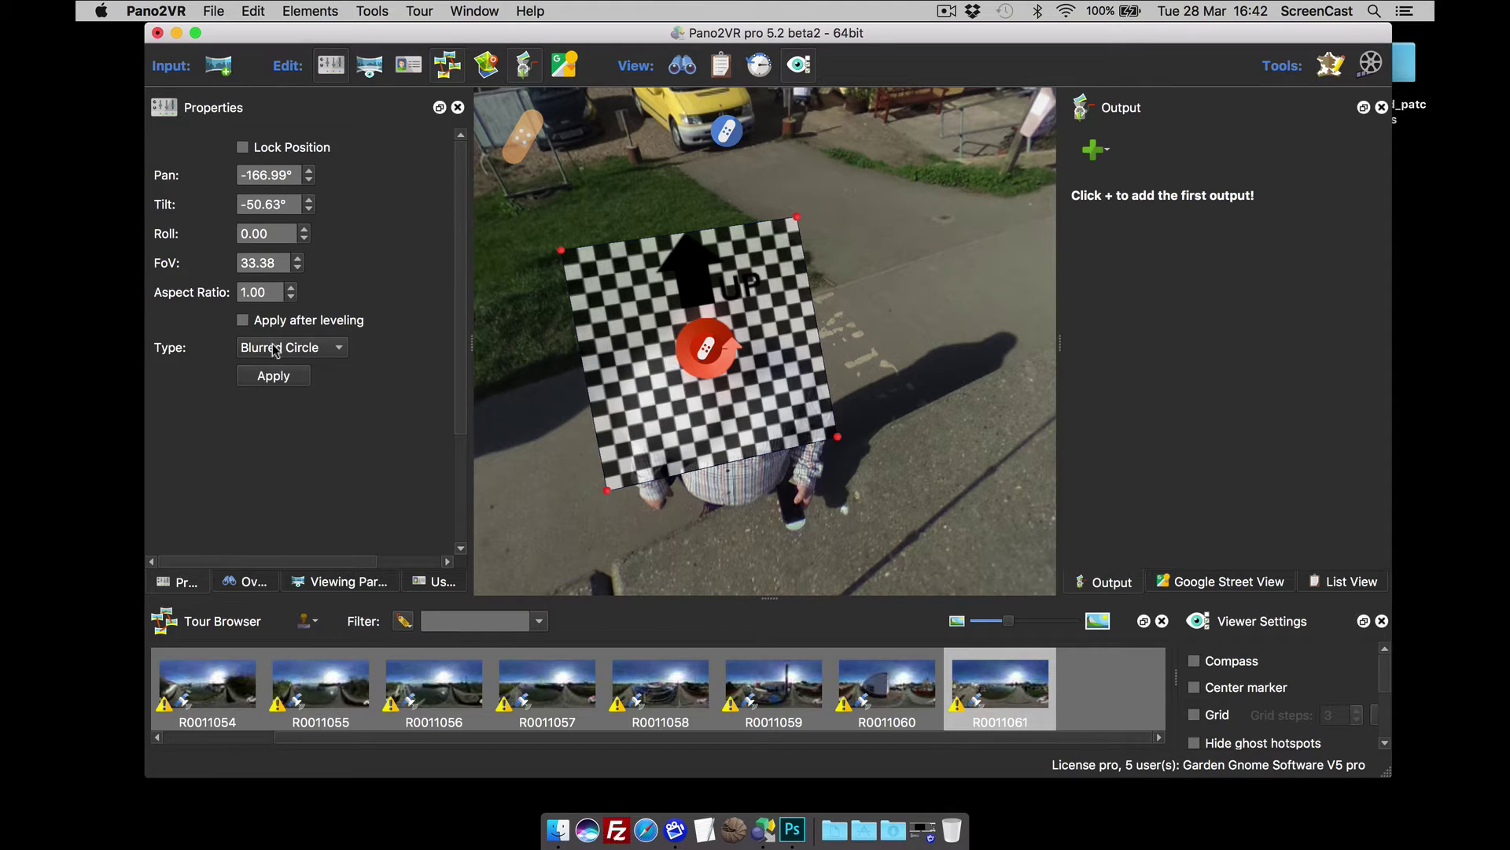
click(897, 307)
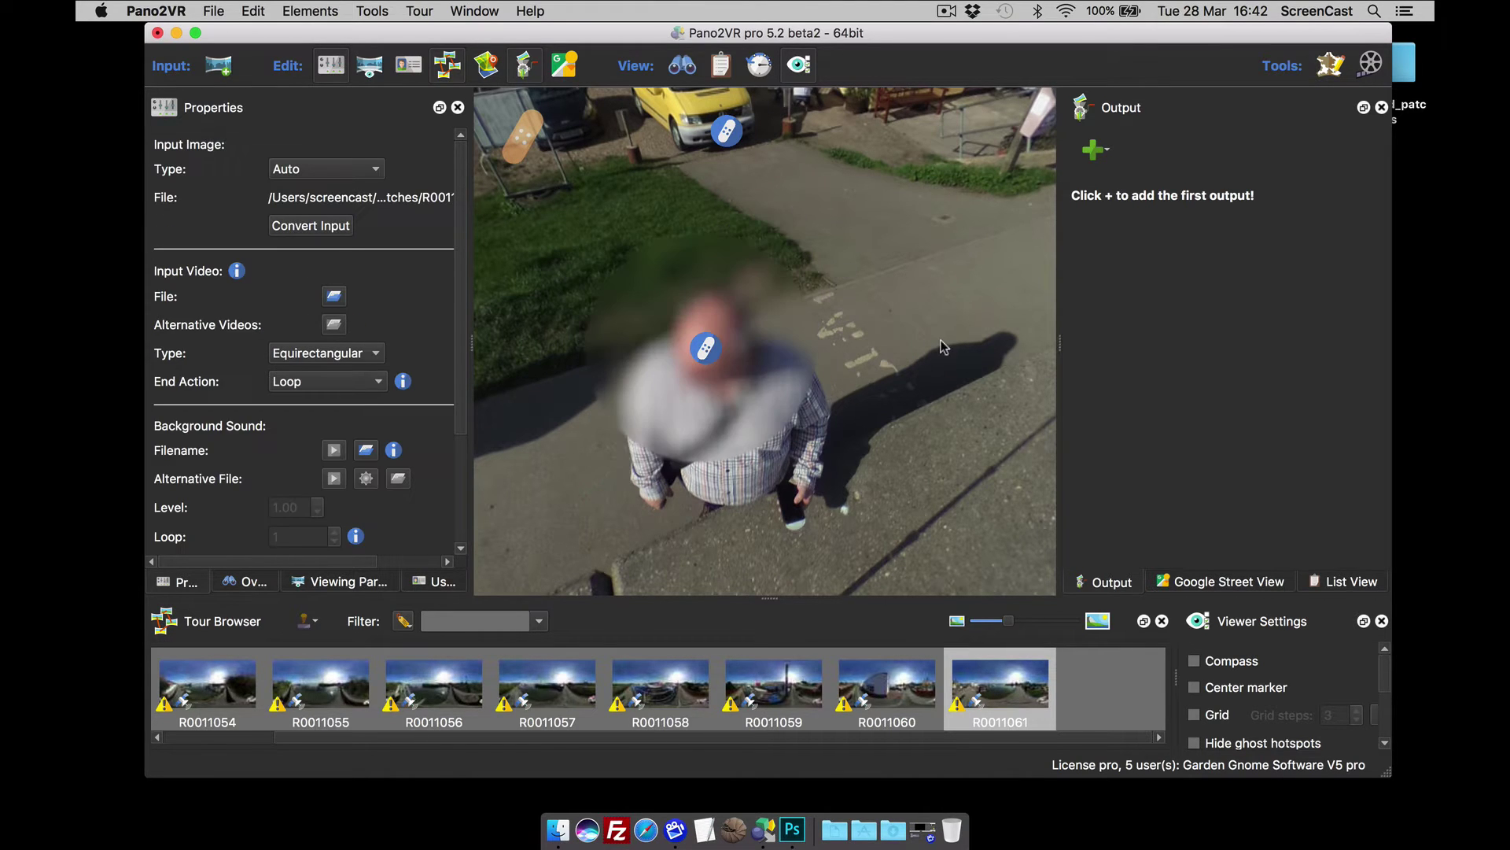
click(706, 348)
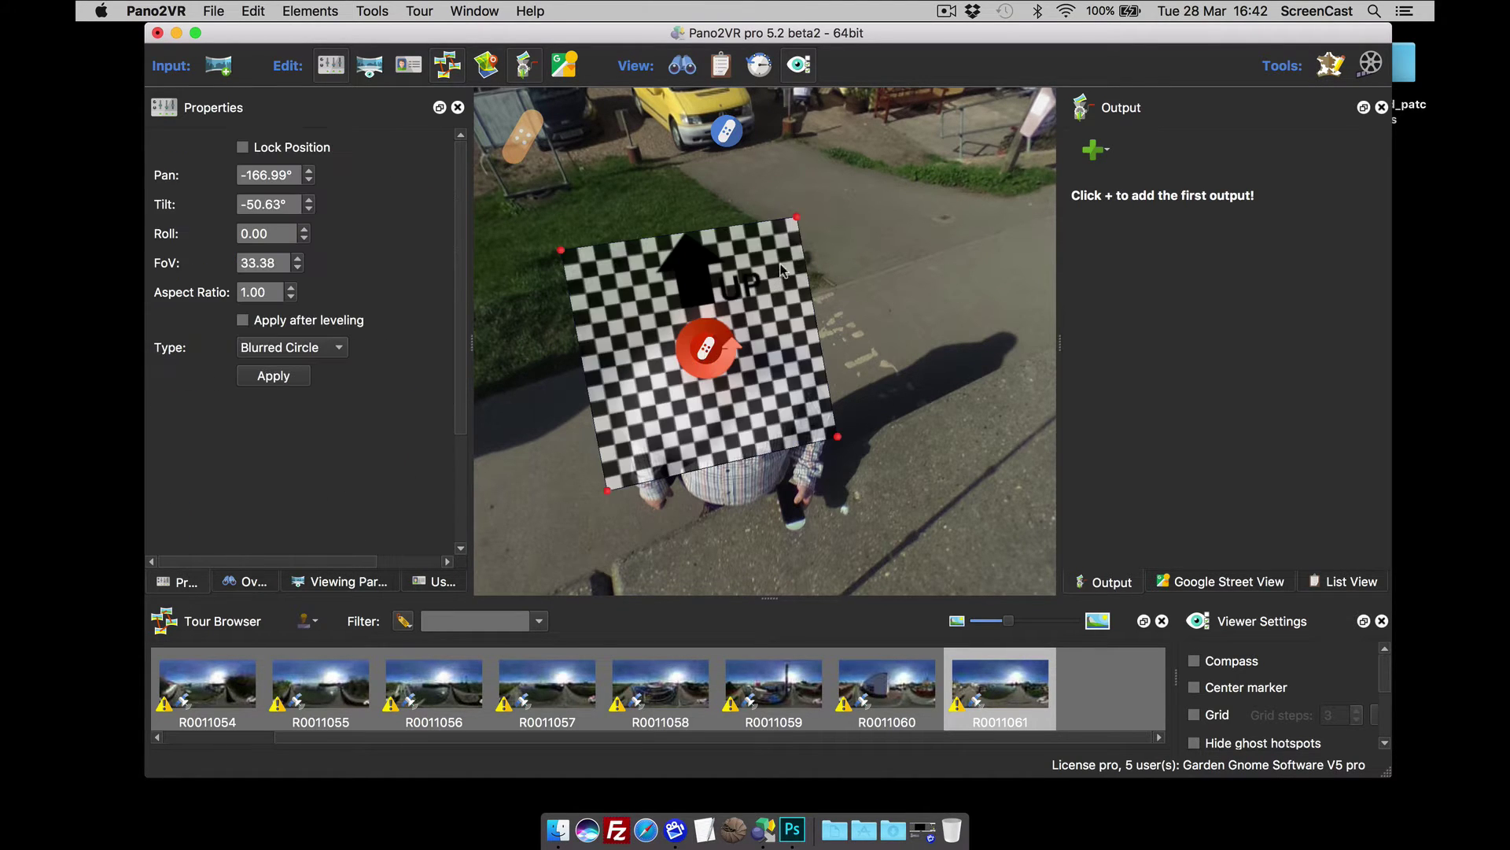
drag(787, 244, 773, 276)
click(971, 333)
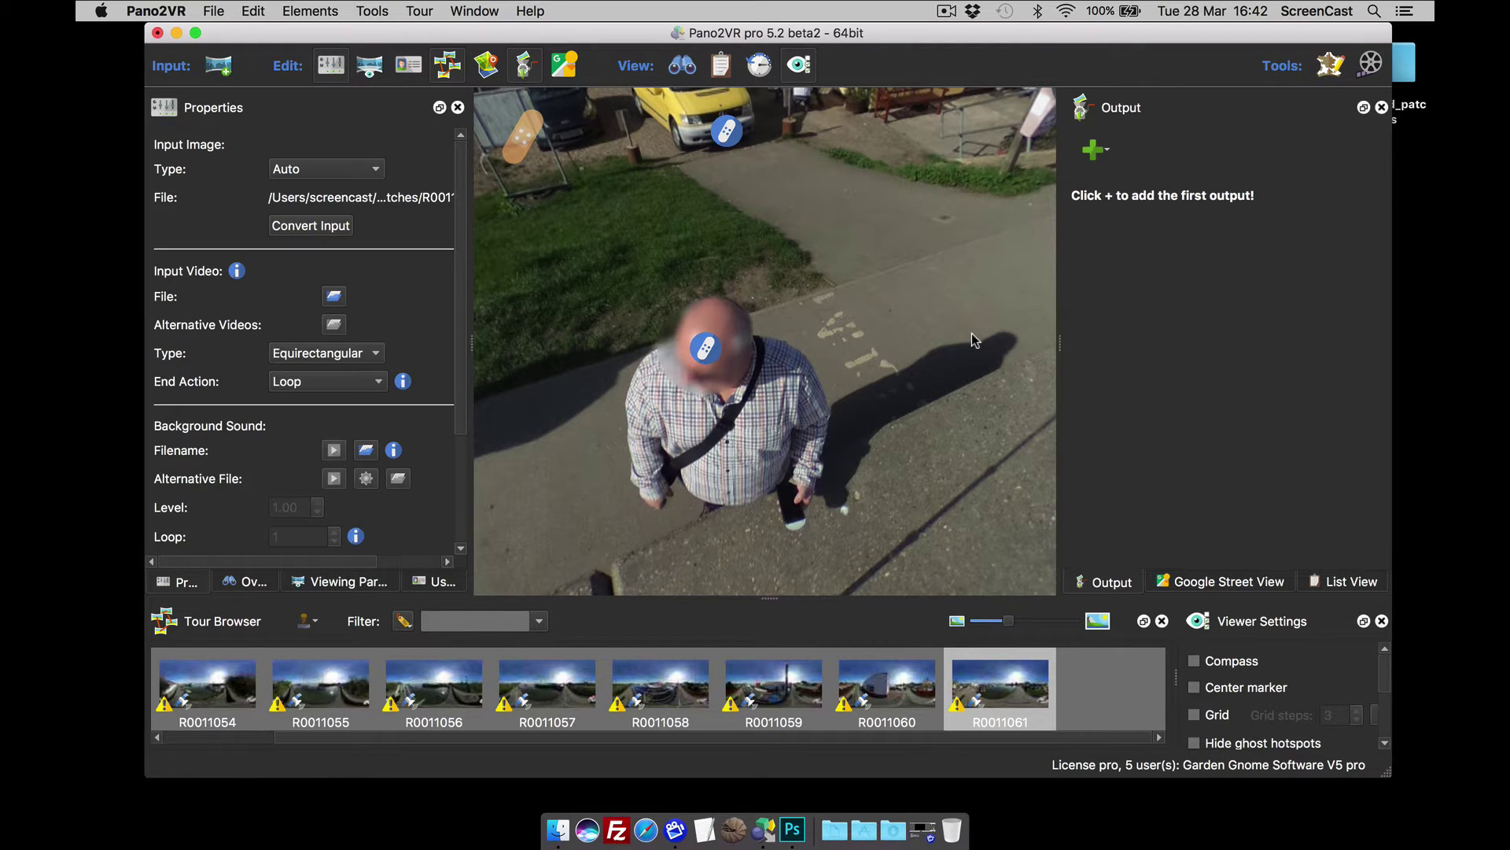
drag(961, 360, 901, 344)
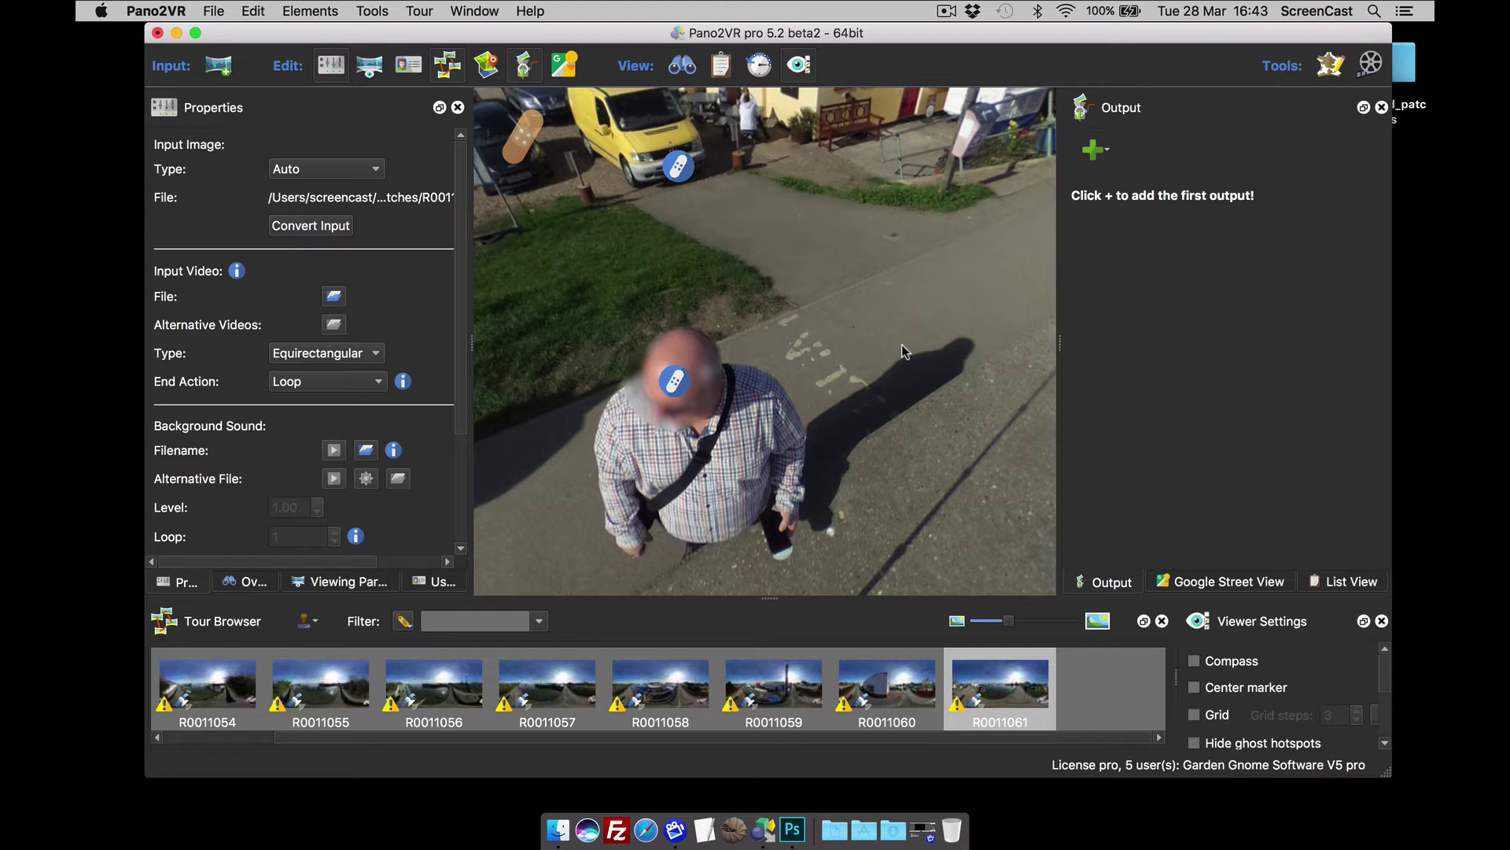
- Pan and tilt down to the nadir until the tripod beside the man is centred
drag(895, 265, 835, 324)
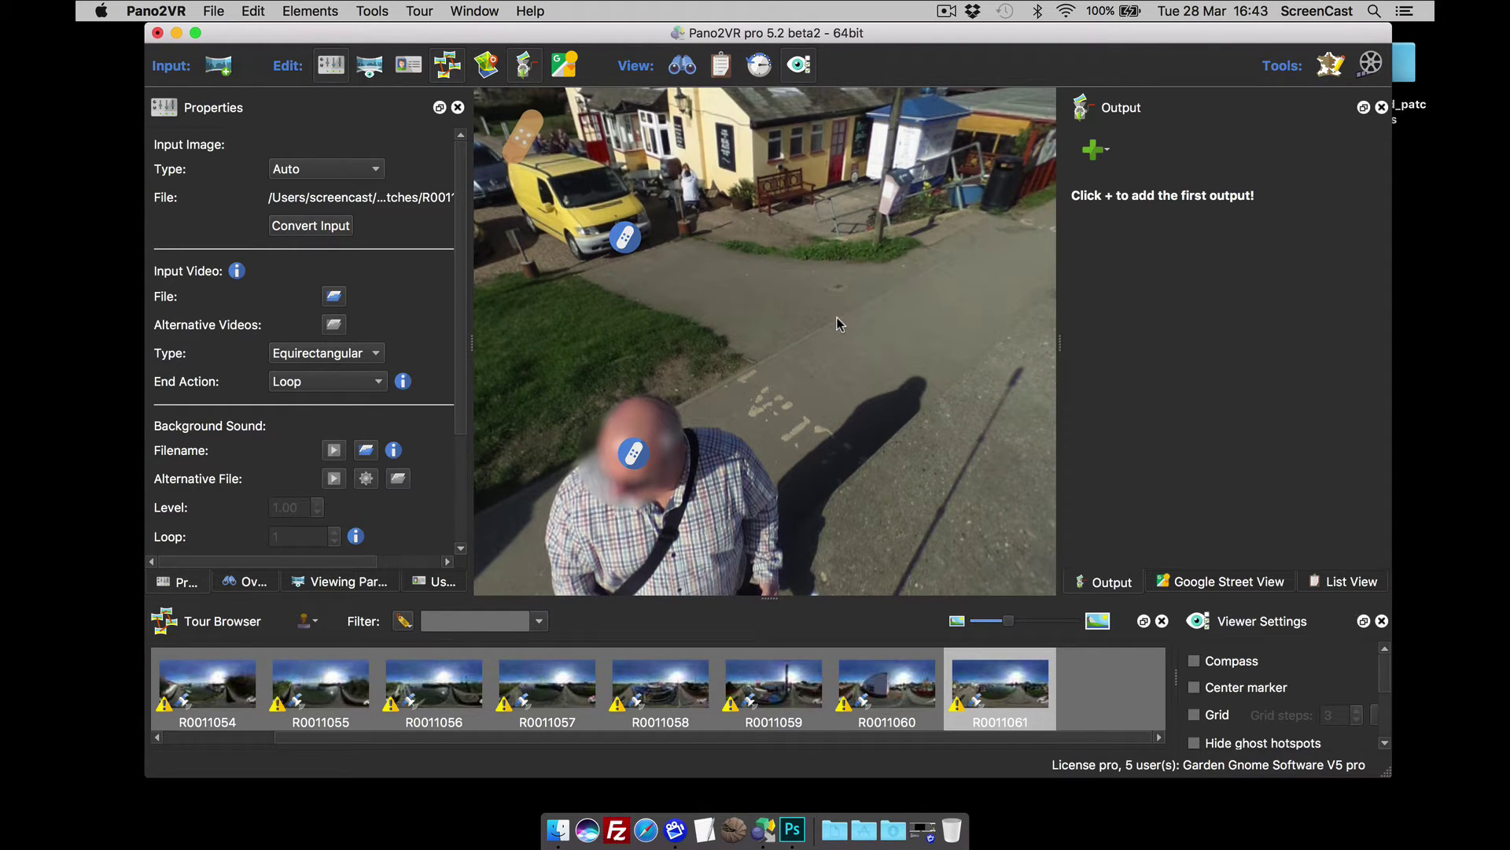
drag(866, 462, 843, 314)
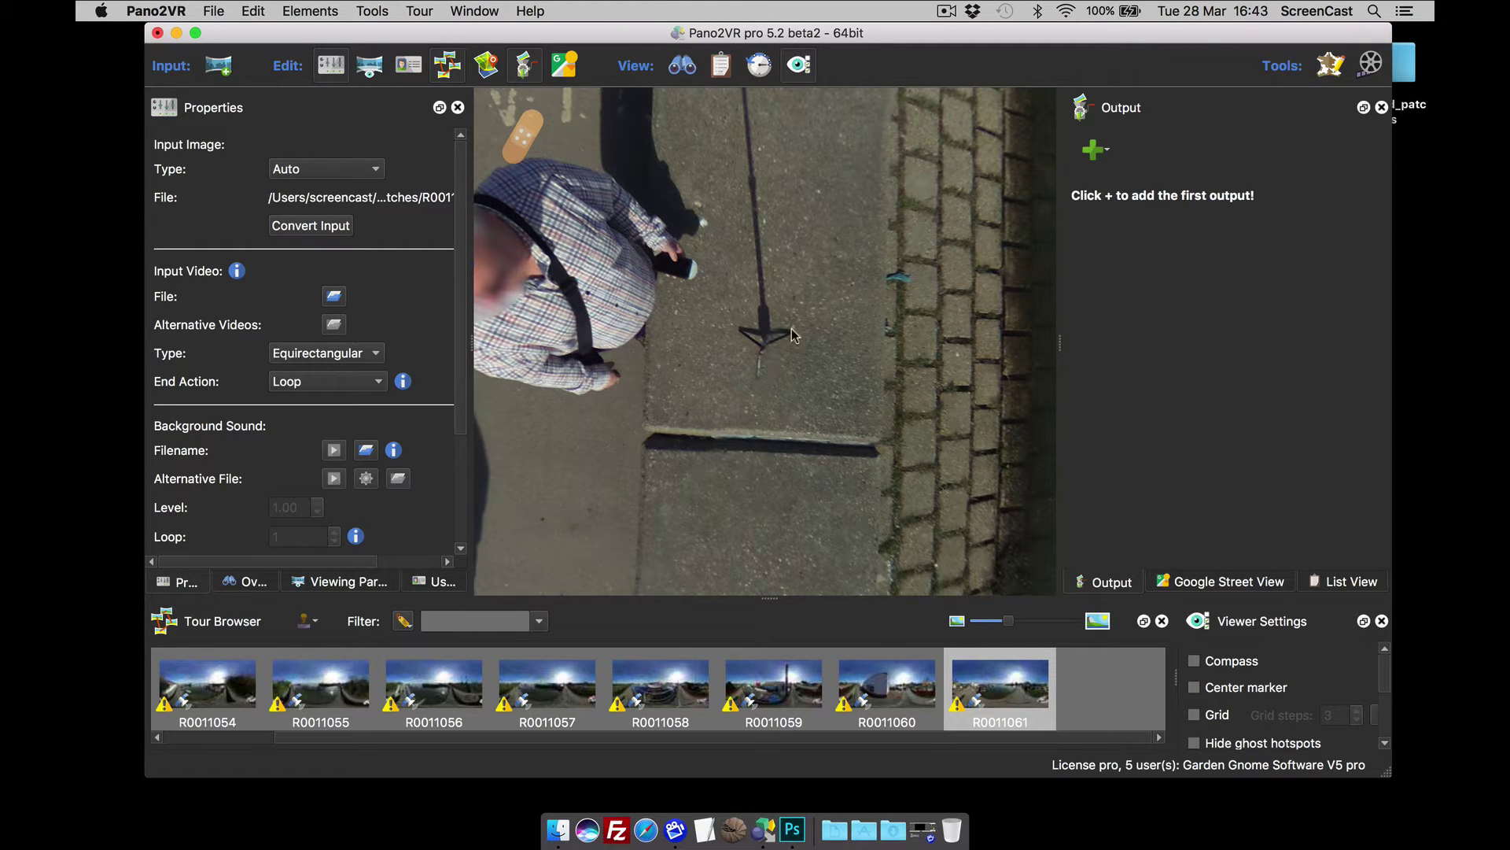
drag(800, 317, 818, 252)
drag(791, 179, 869, 279)
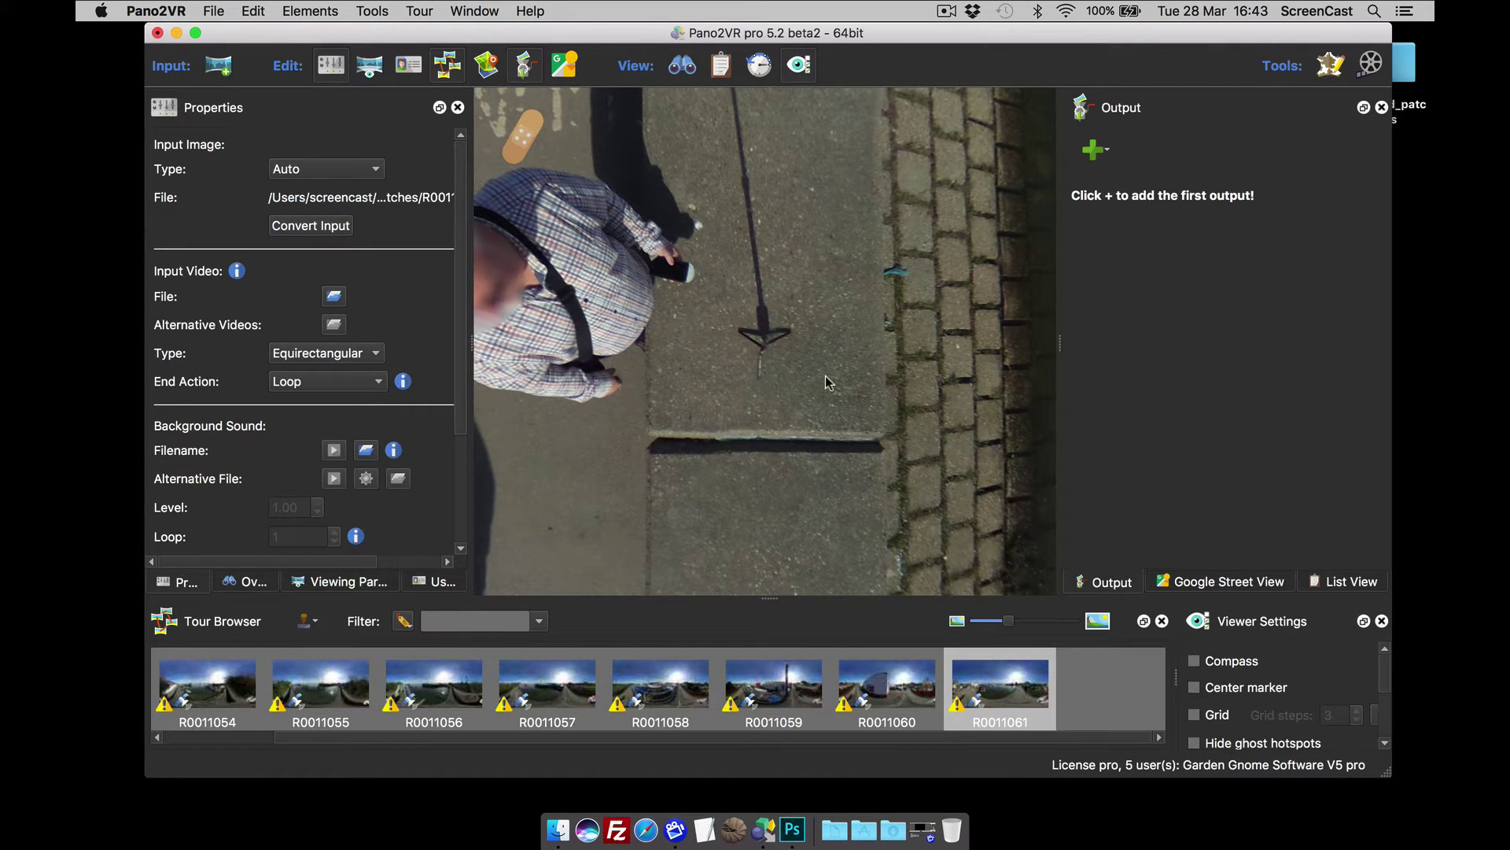
- Cover the tripod at the nadir with a shrunken Blurred Cover patch
double_click(765, 341)
drag(879, 226, 844, 273)
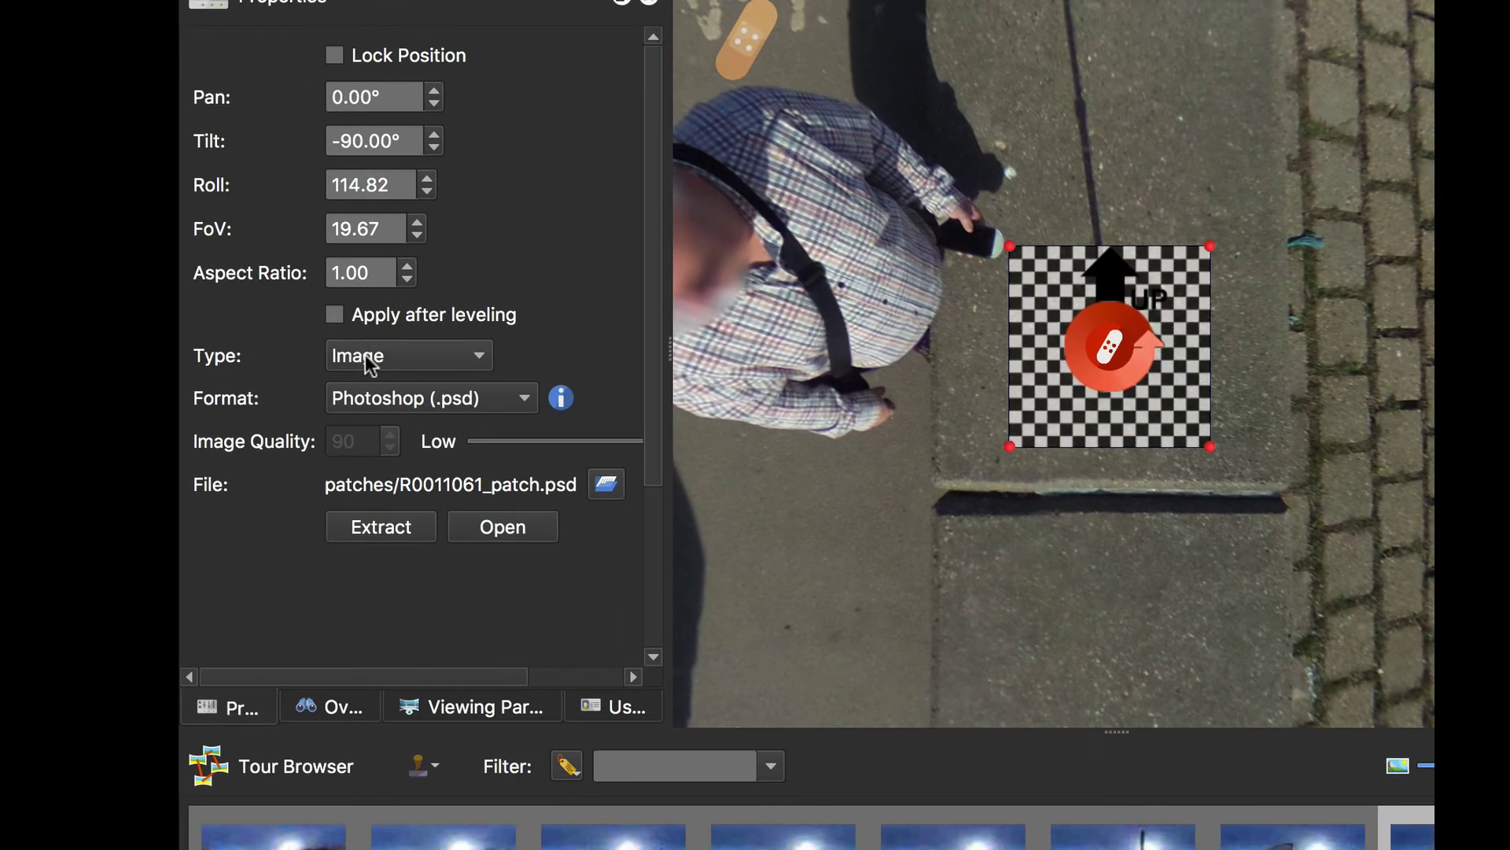
click(271, 349)
click(453, 562)
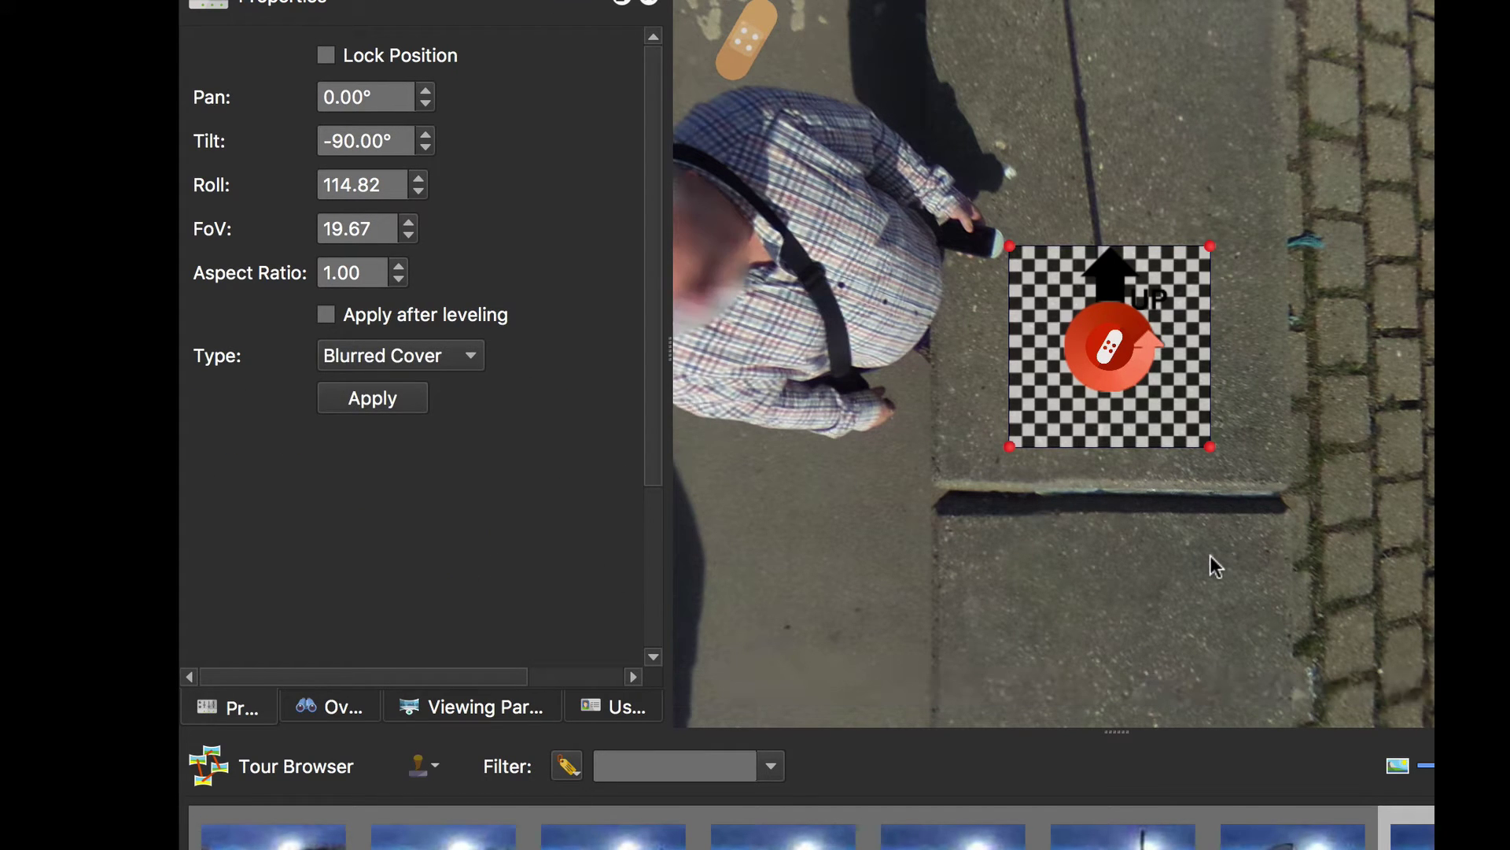
click(1178, 553)
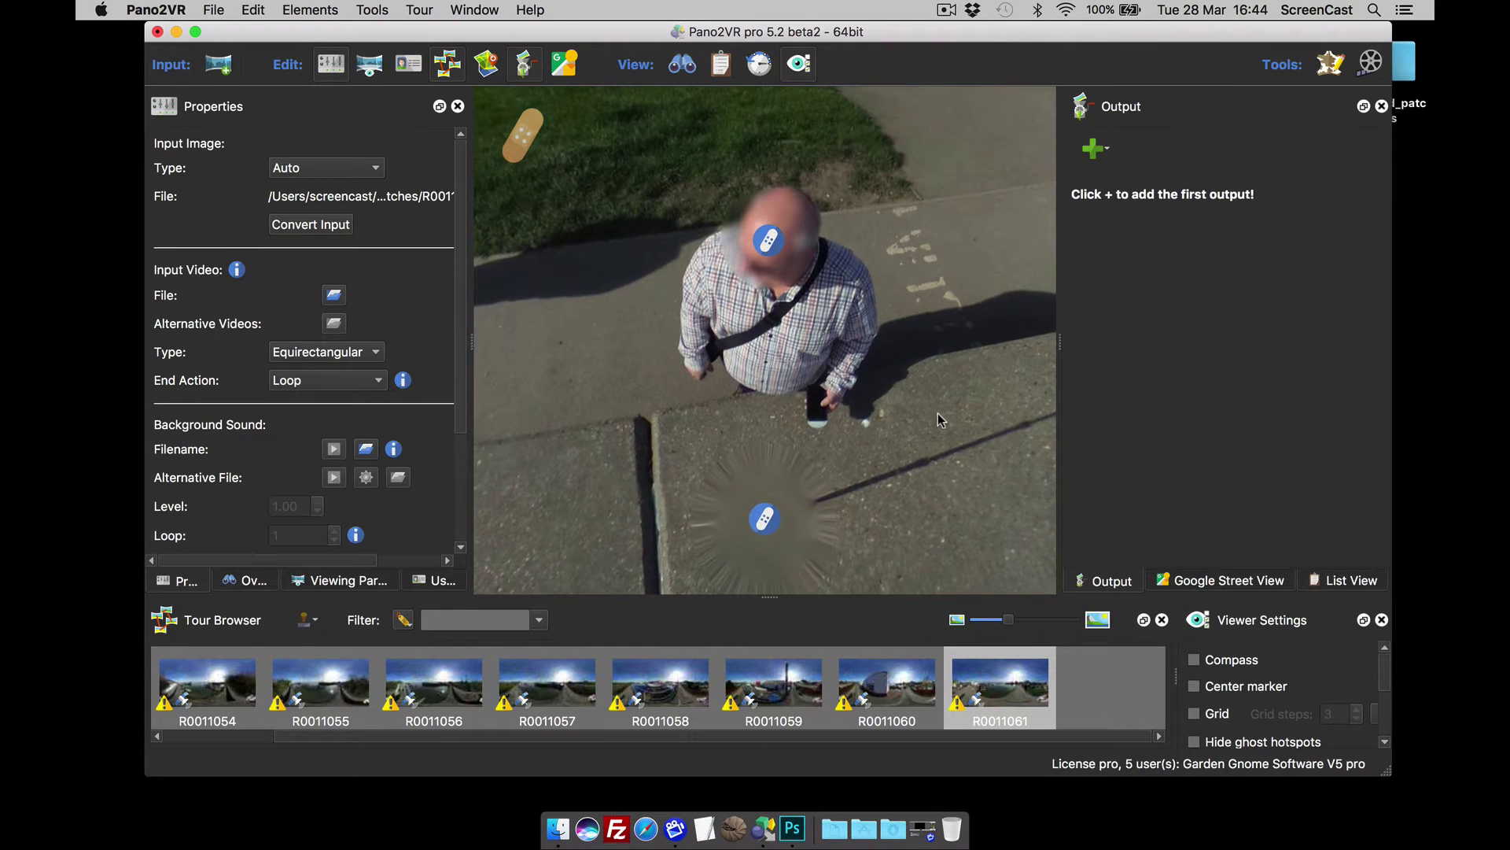
- Hide the patch markers in panorama R0011061
mouse_move(941, 399)
mouse_down()
mouse_move(938, 333)
mouse_move(933, 387)
mouse_up()
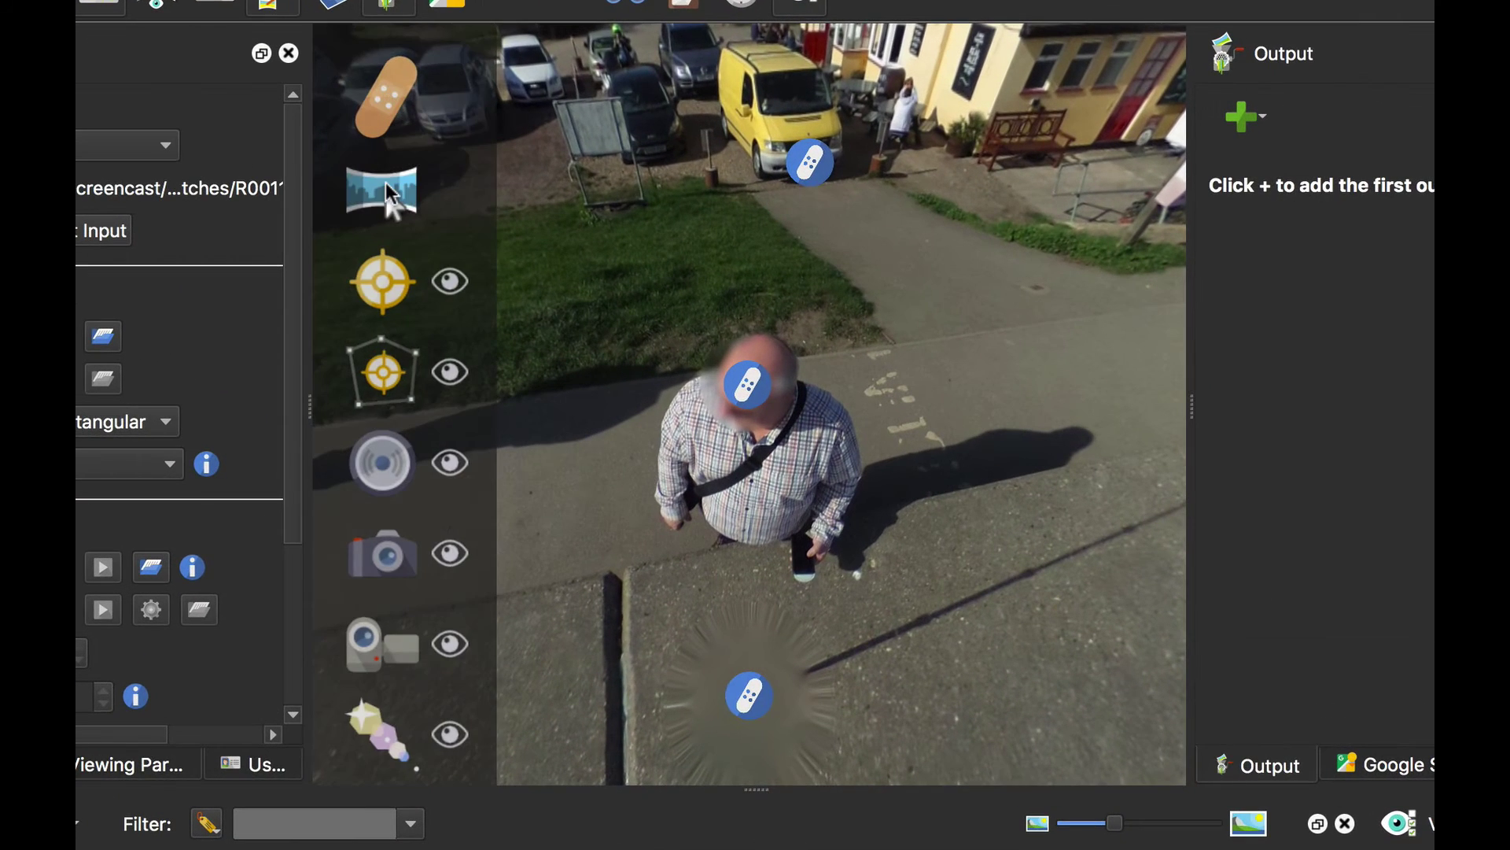
drag(523, 192, 528, 199)
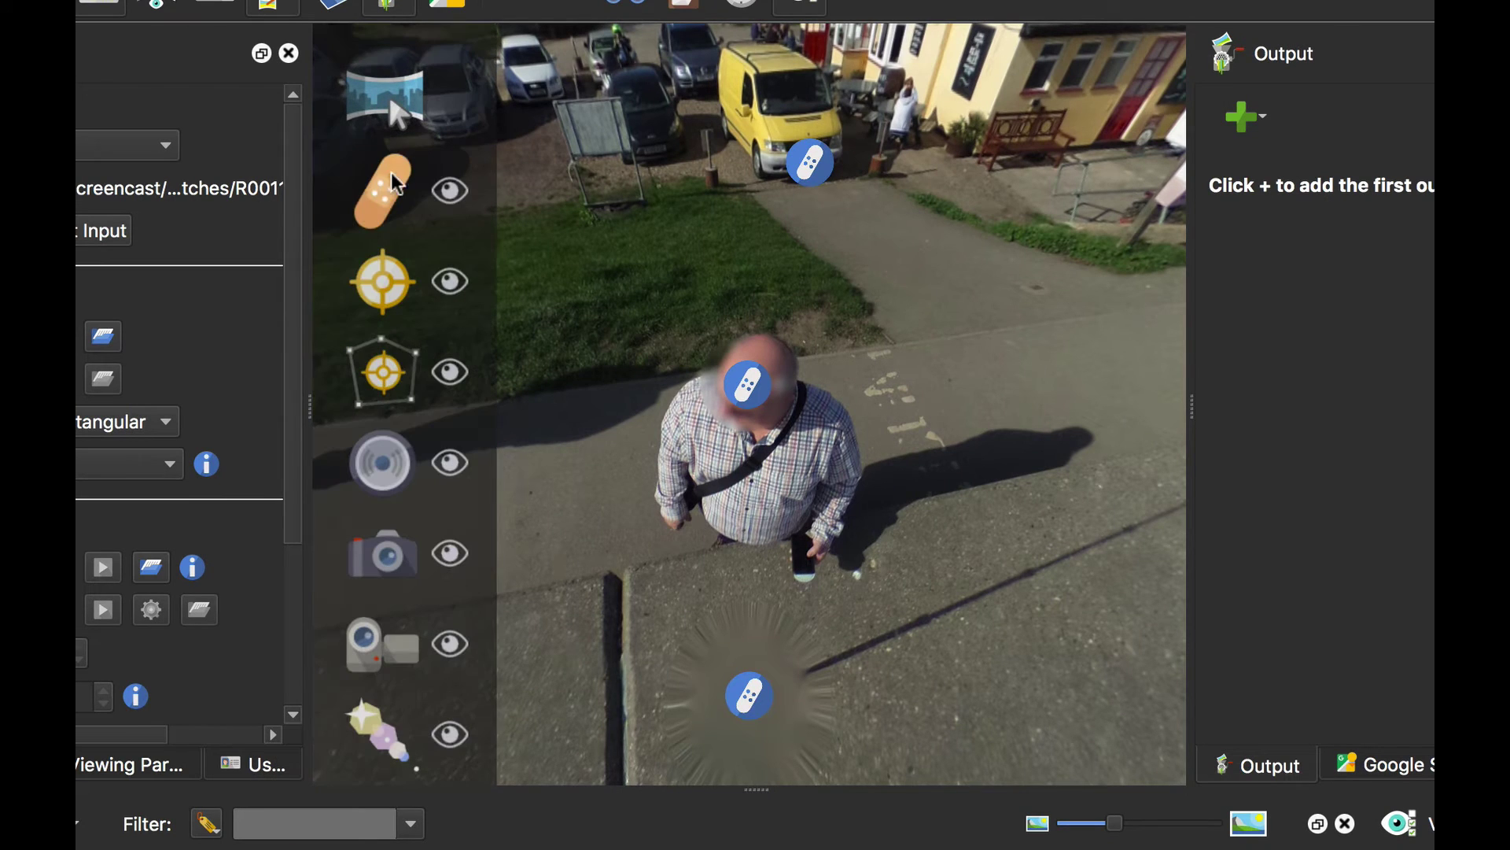
click(453, 203)
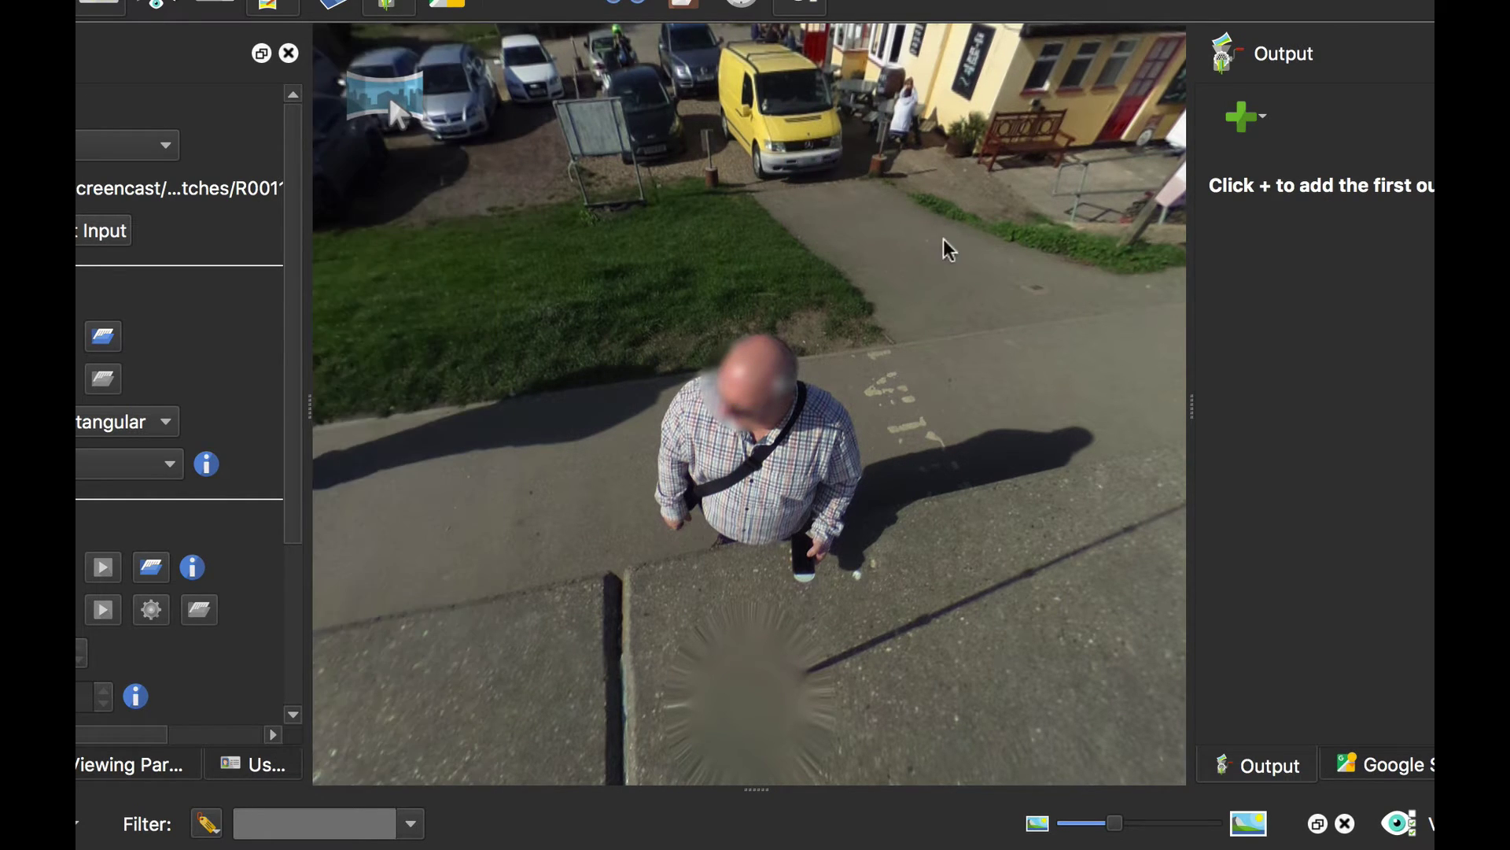
- Look around the whole of R0011061, then show the patch markers again
drag(947, 246, 891, 451)
scroll(892, 451, up, 5)
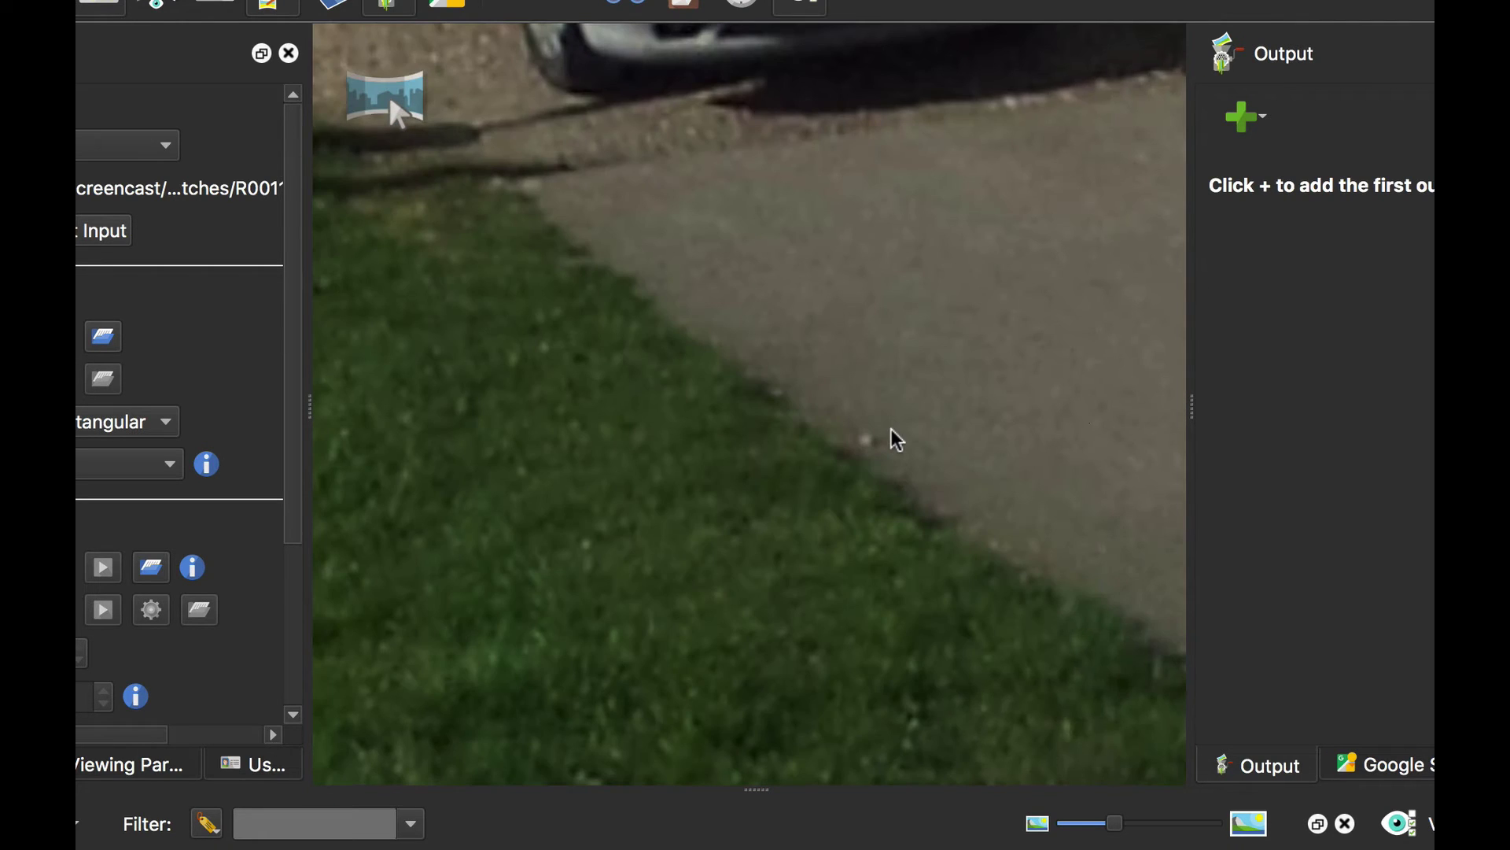
scroll(881, 464, down, 3)
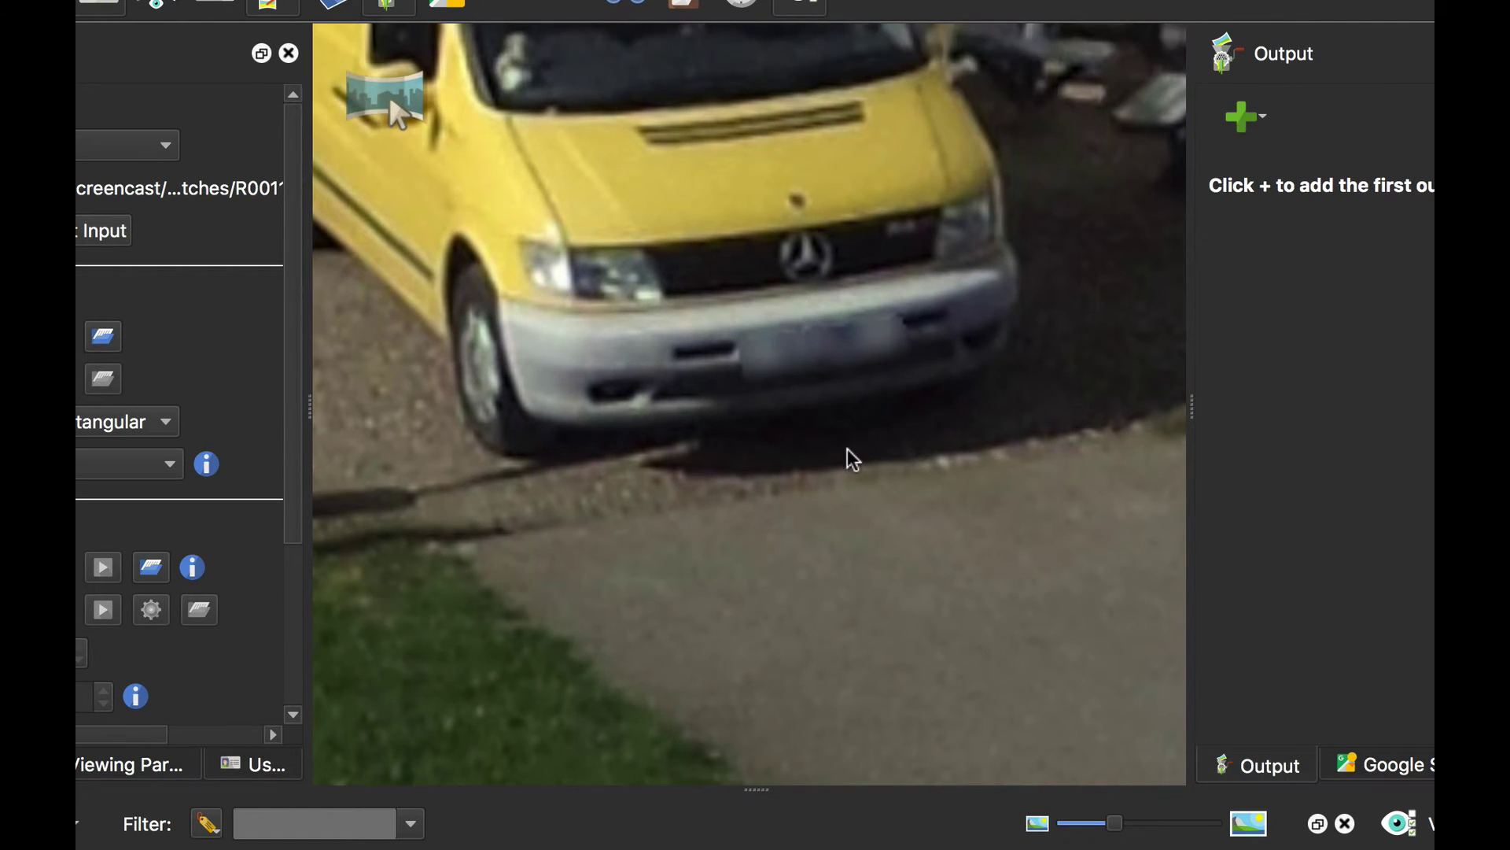
scroll(849, 458, down, 1)
scroll(852, 460, down, 3)
drag(869, 482, 923, 286)
scroll(919, 441, down, 3)
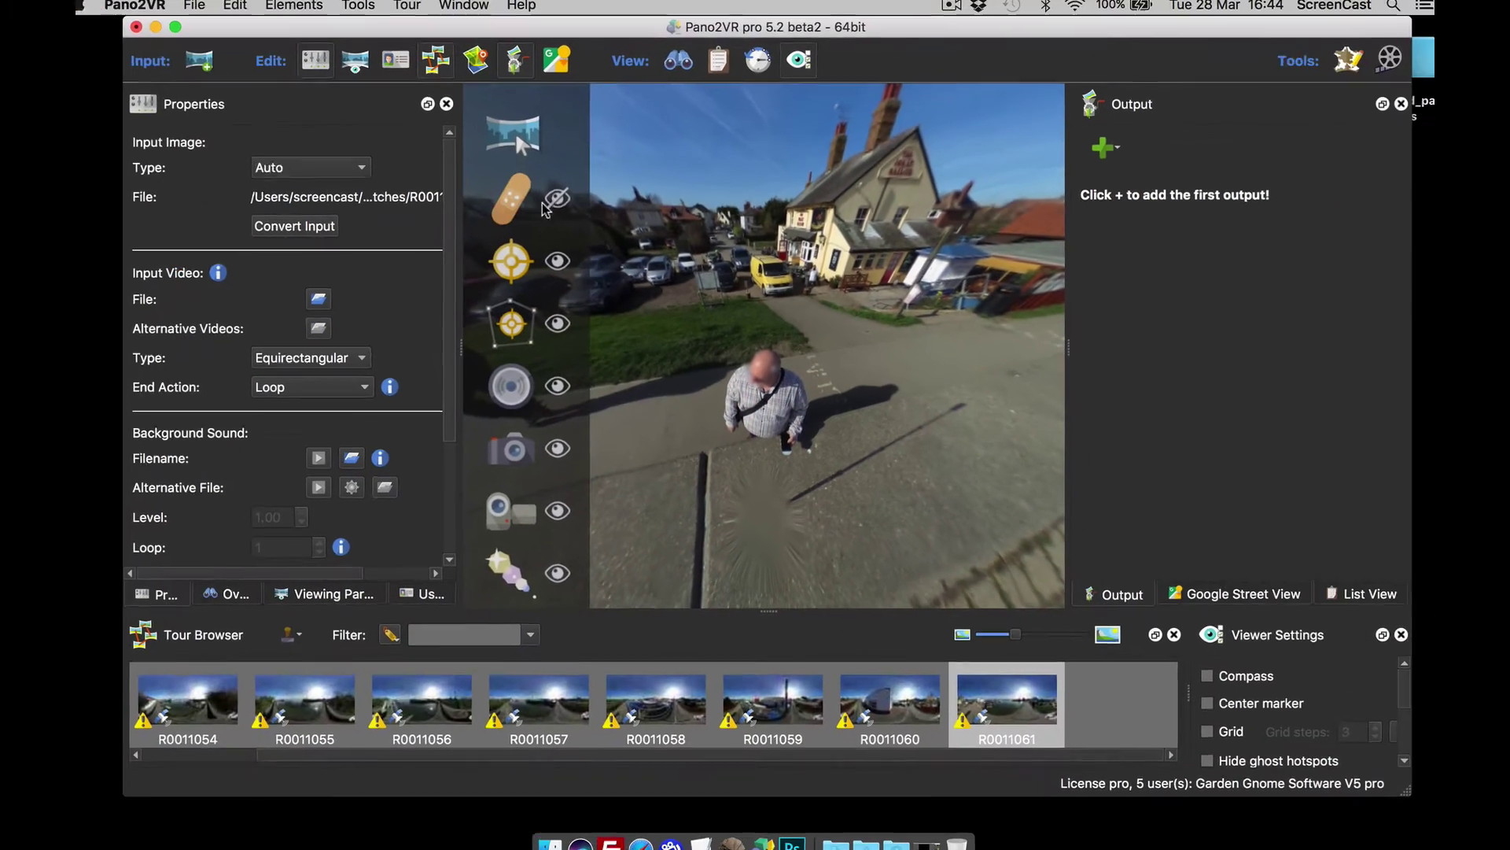
click(548, 201)
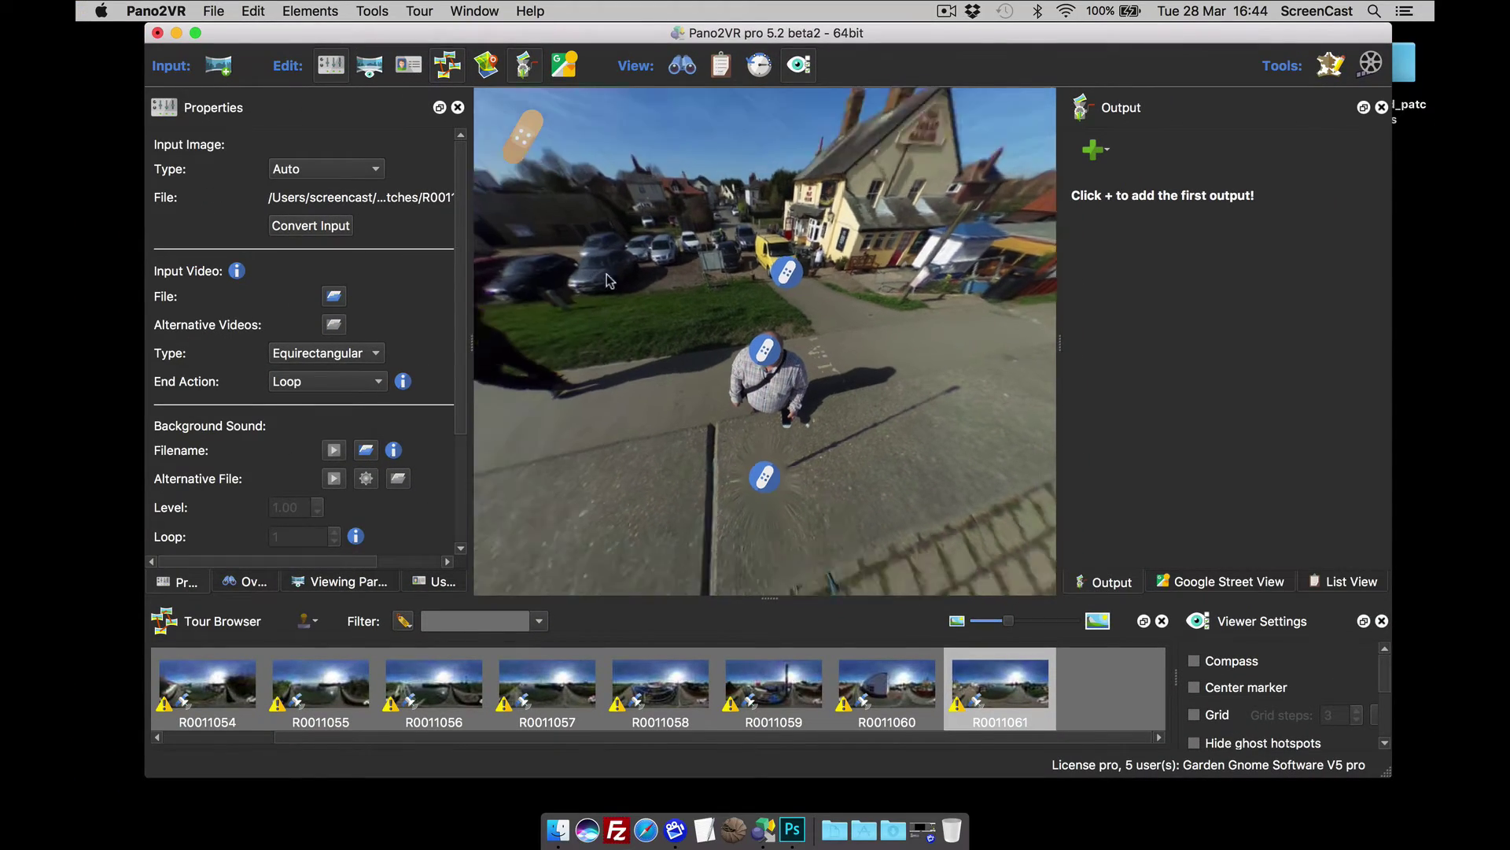
- Select the blurred tripod patch at the nadir and delete it
drag(609, 281, 608, 194)
click(769, 384)
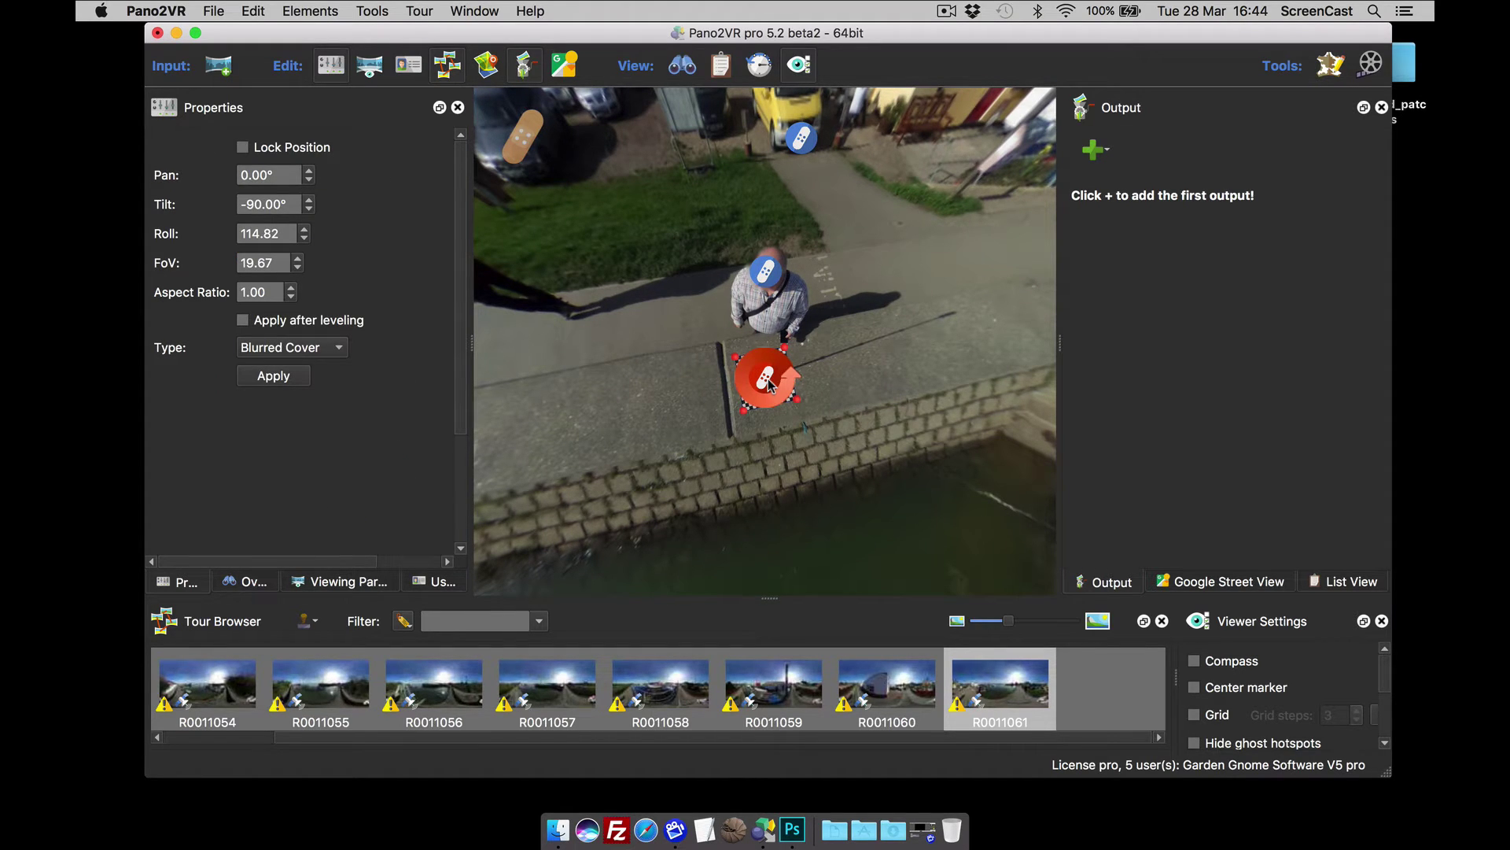
key(Delete)
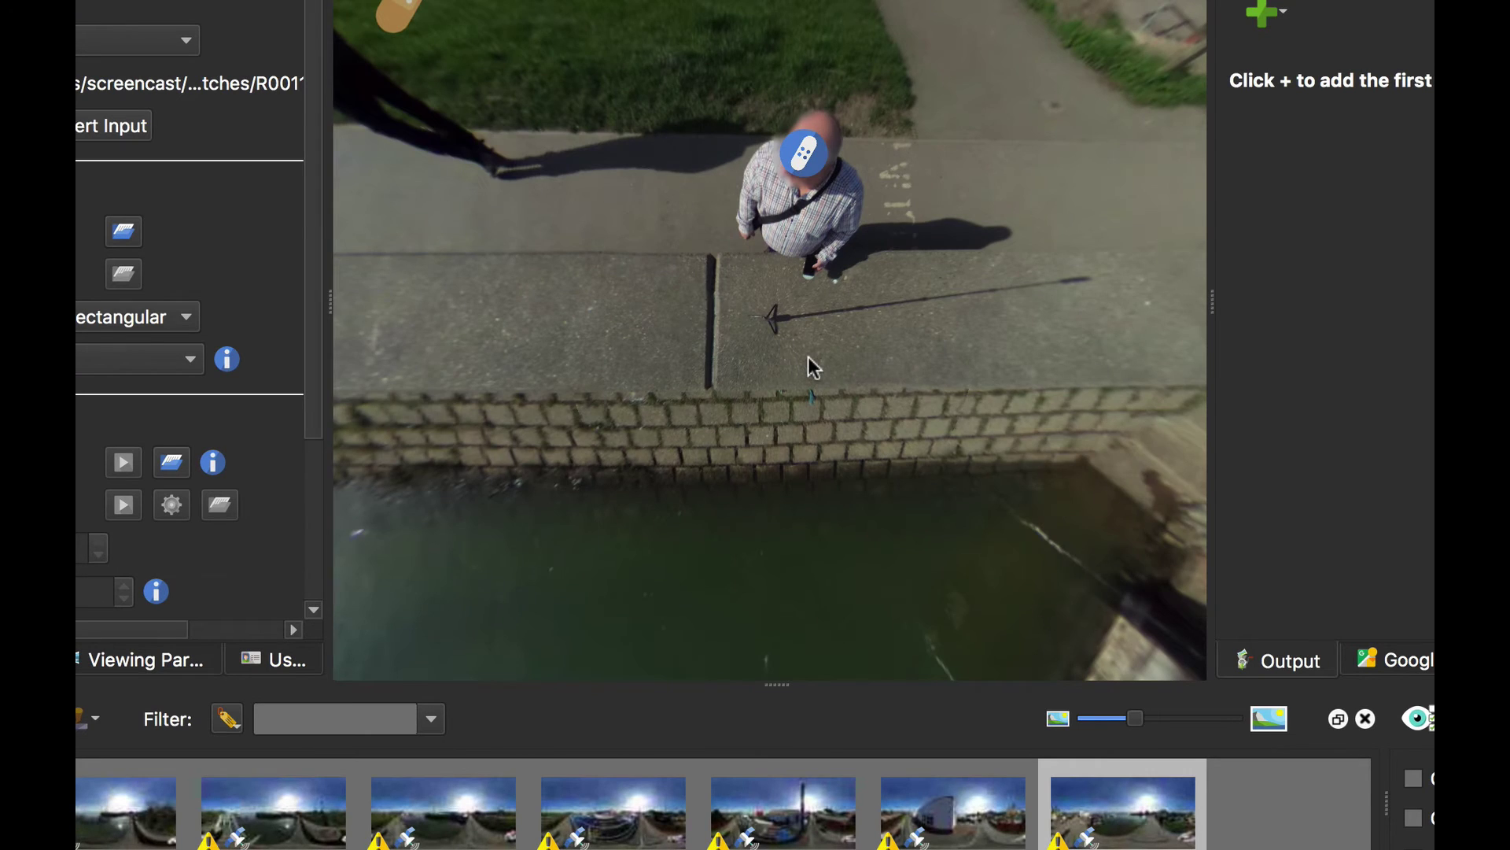
scroll(813, 363, up, 5)
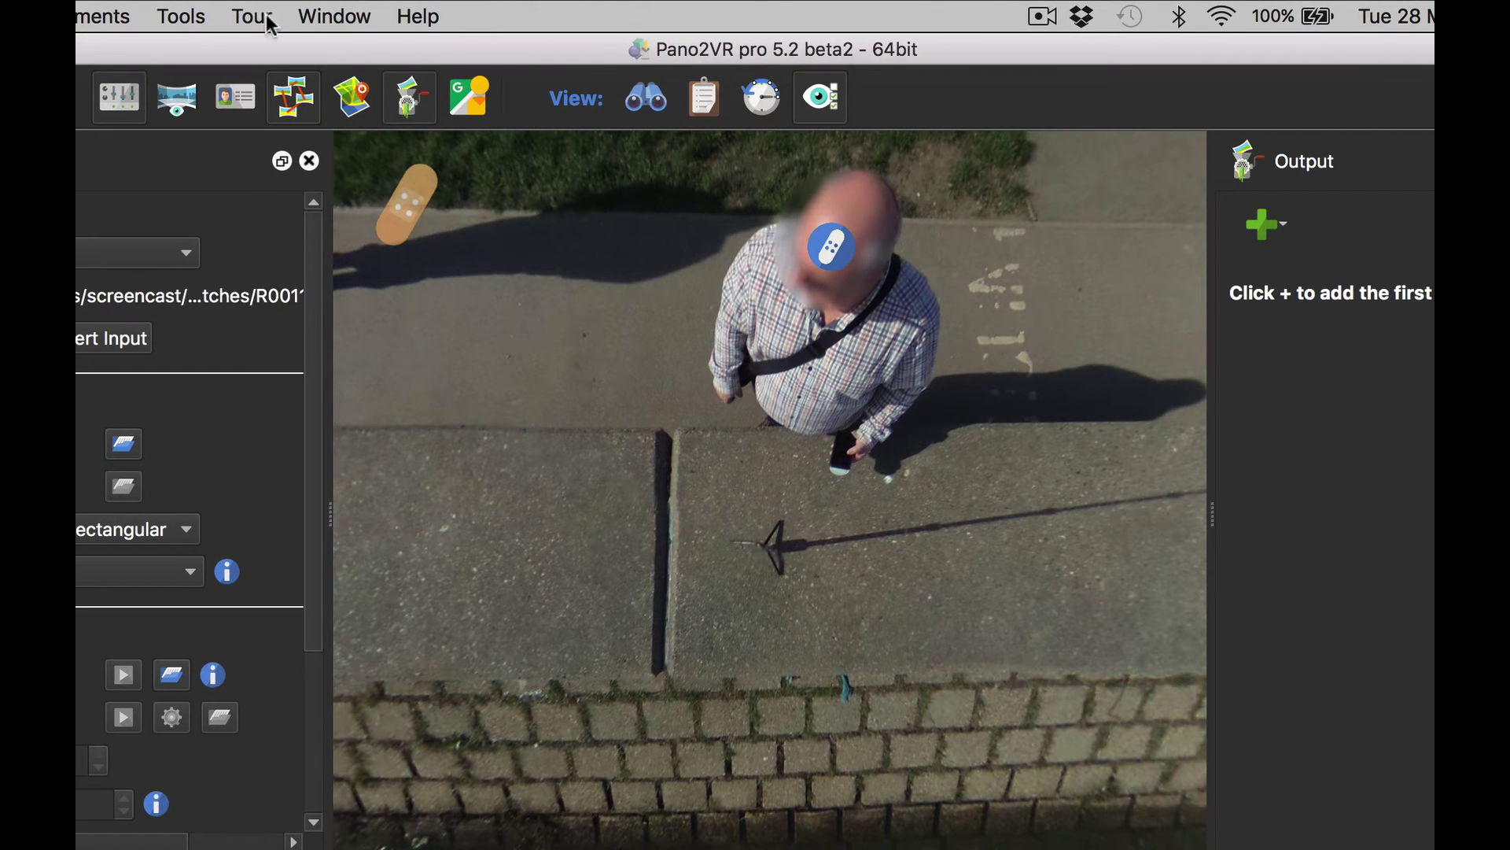
- Switch to editing the master node via the Tour Browser's Edit Master Node
click(253, 19)
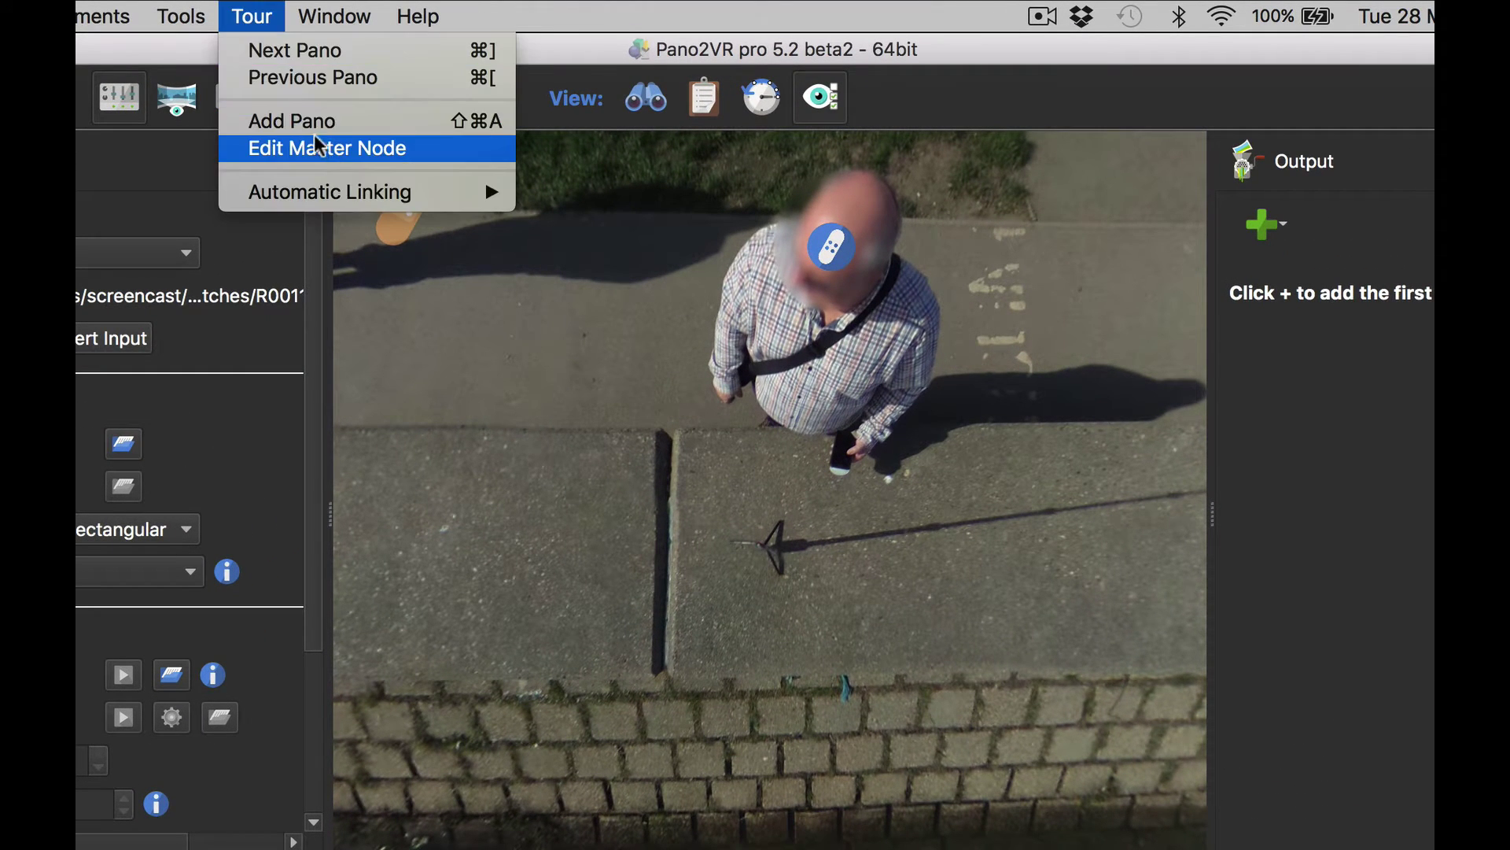
click(383, 157)
right_click(935, 587)
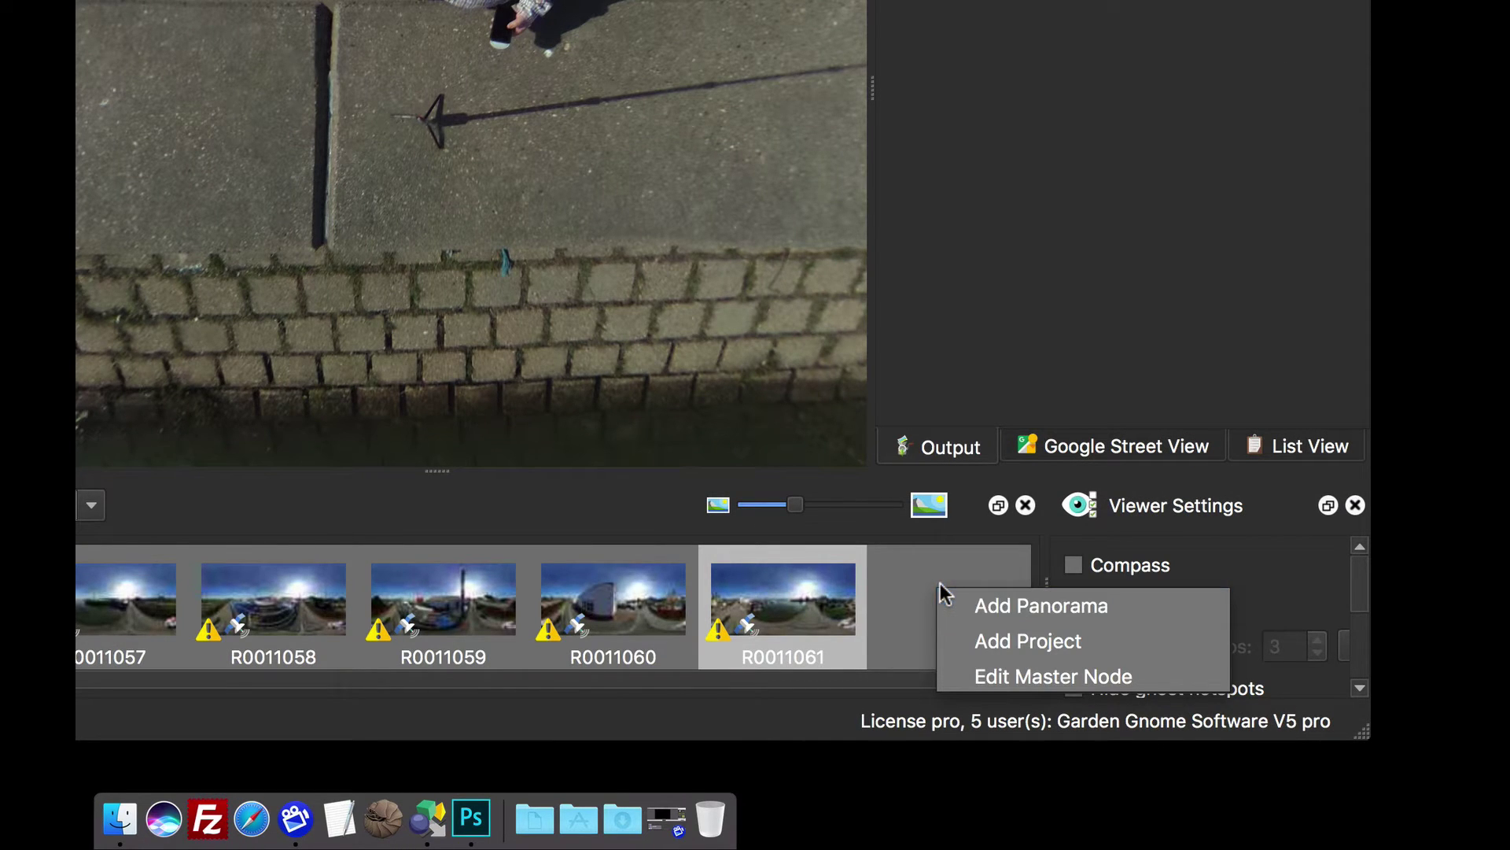
click(1030, 675)
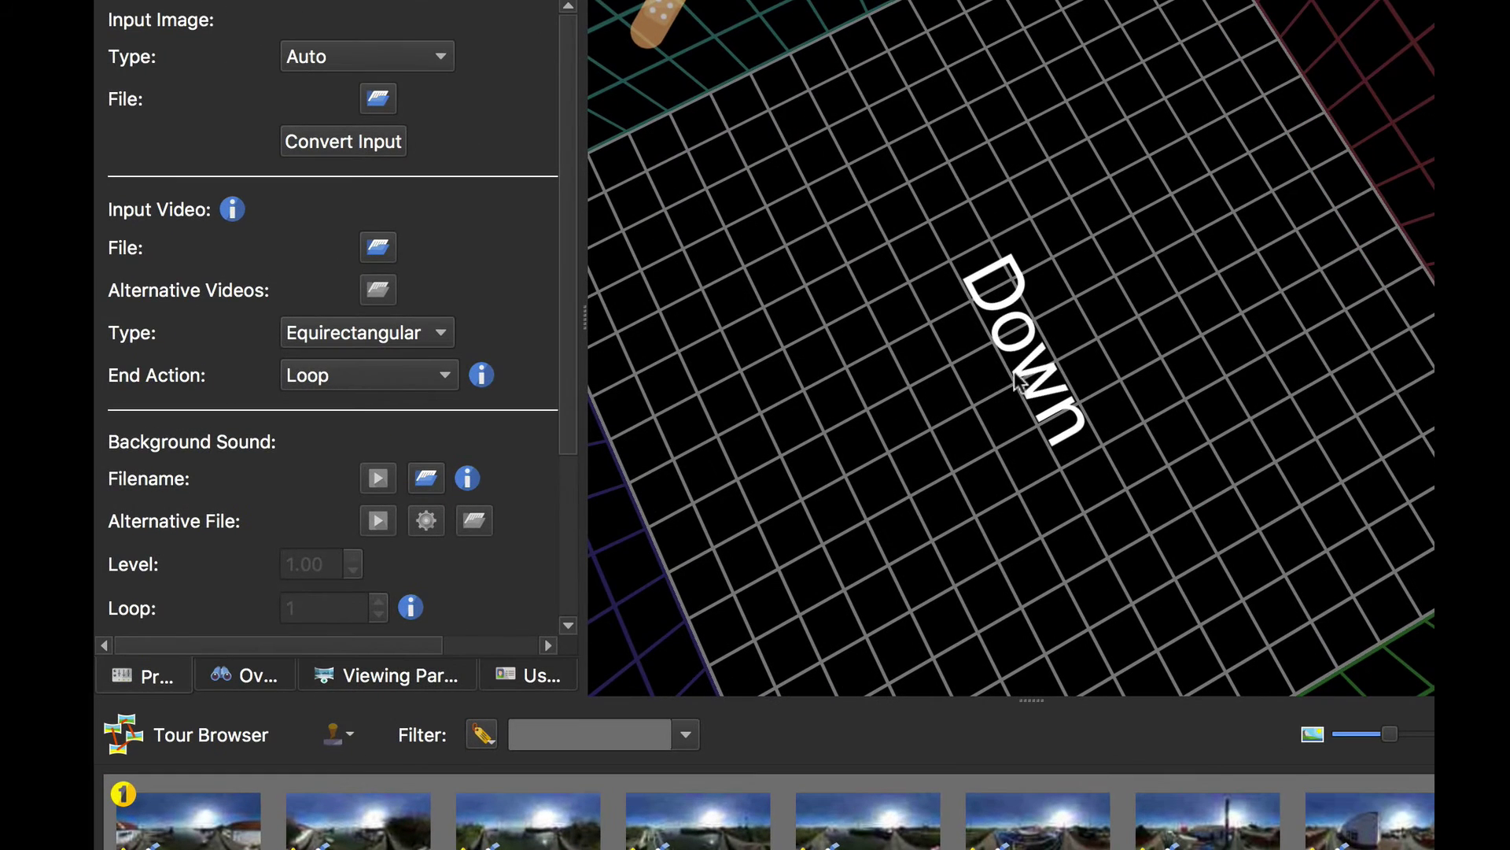
- Add a nadir patch at tilt -90°, shrink it to FoV 20.36, and make it Blurred Cover
double_click(1022, 357)
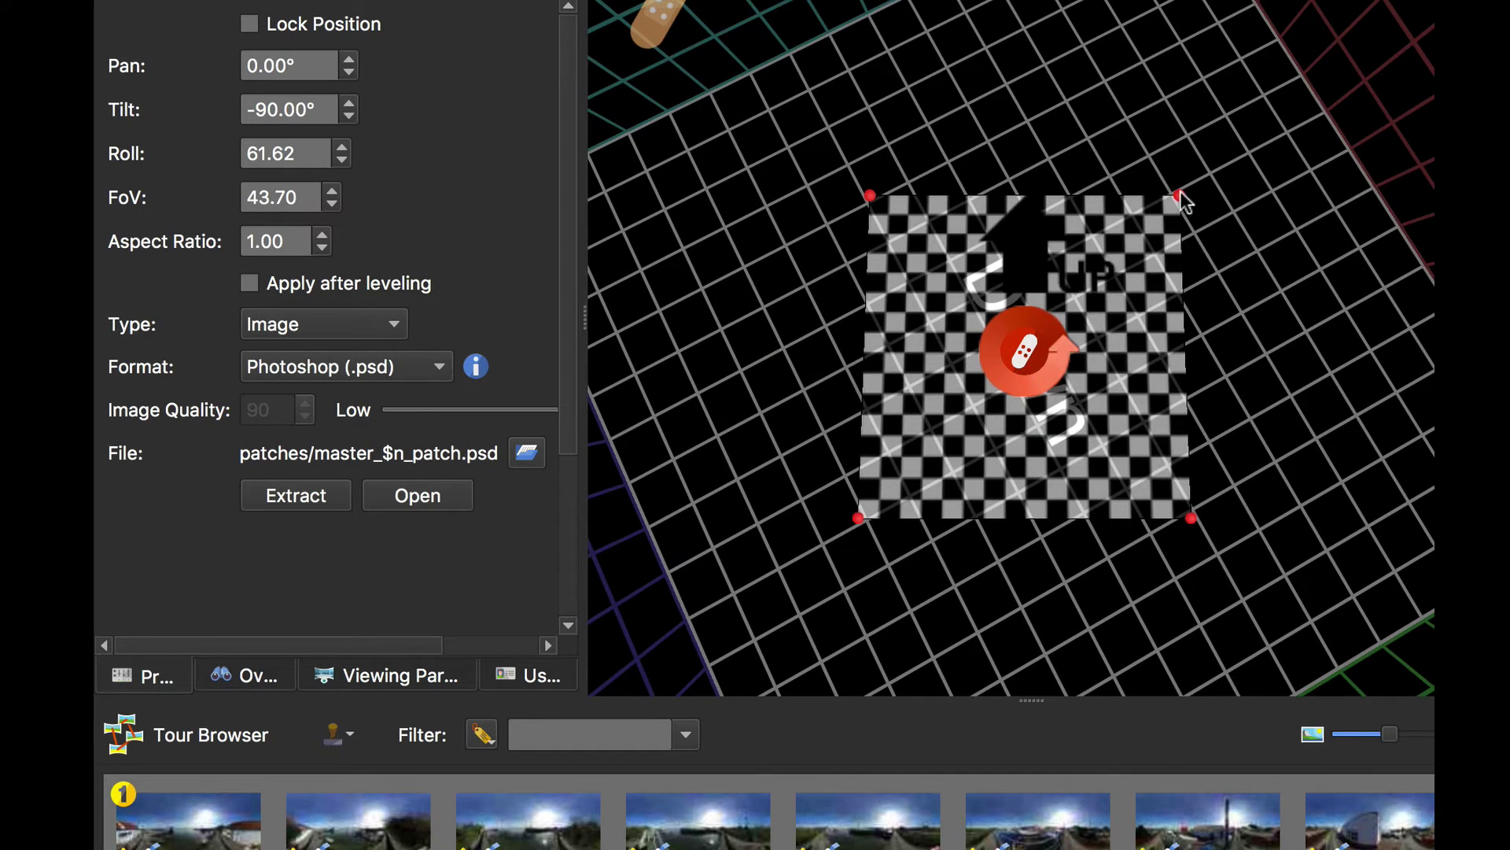
drag(1180, 196, 1118, 309)
click(289, 327)
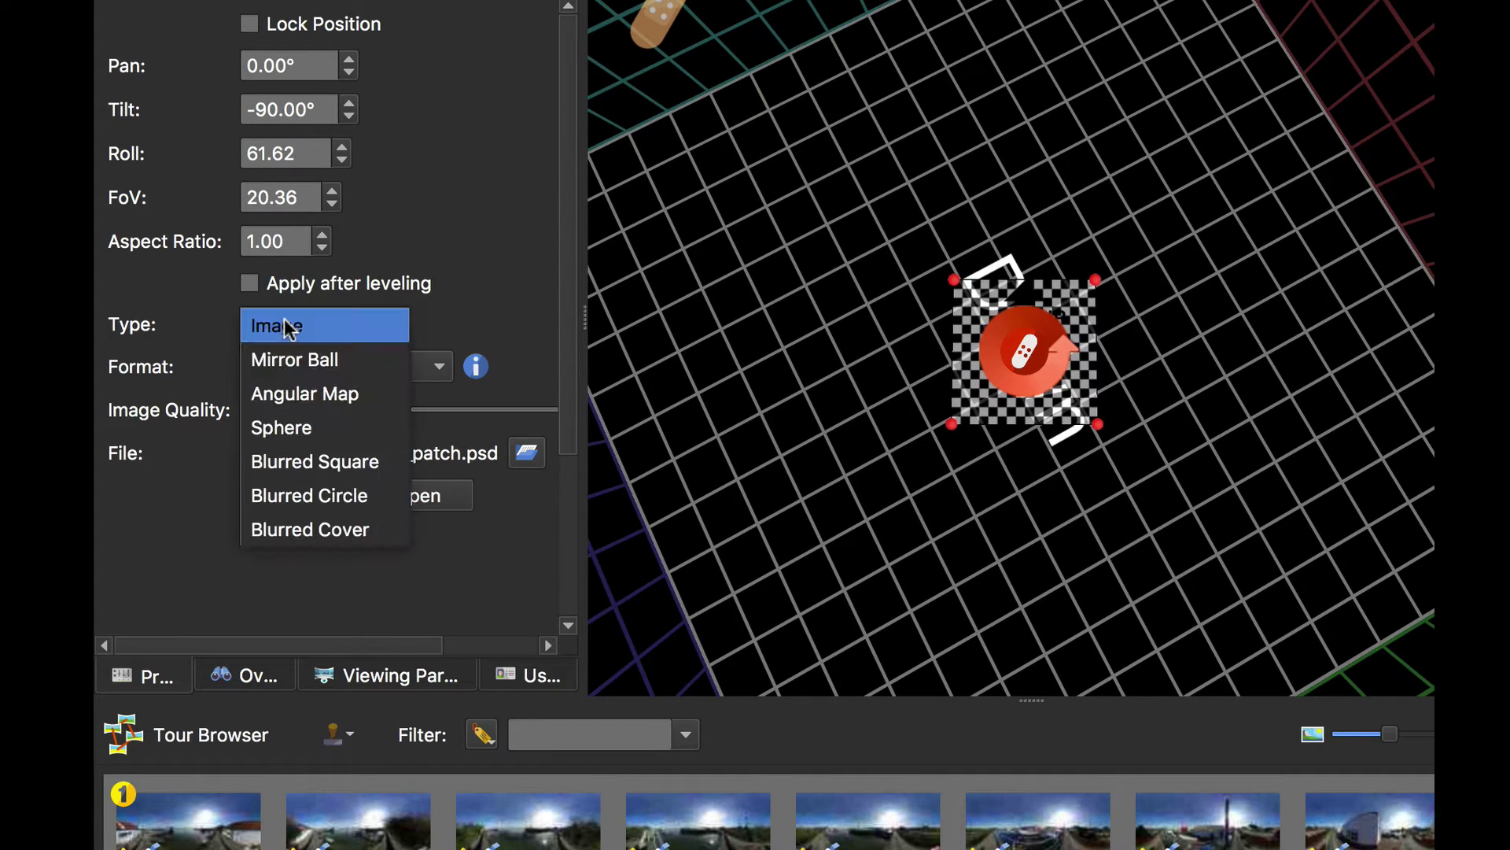
click(330, 518)
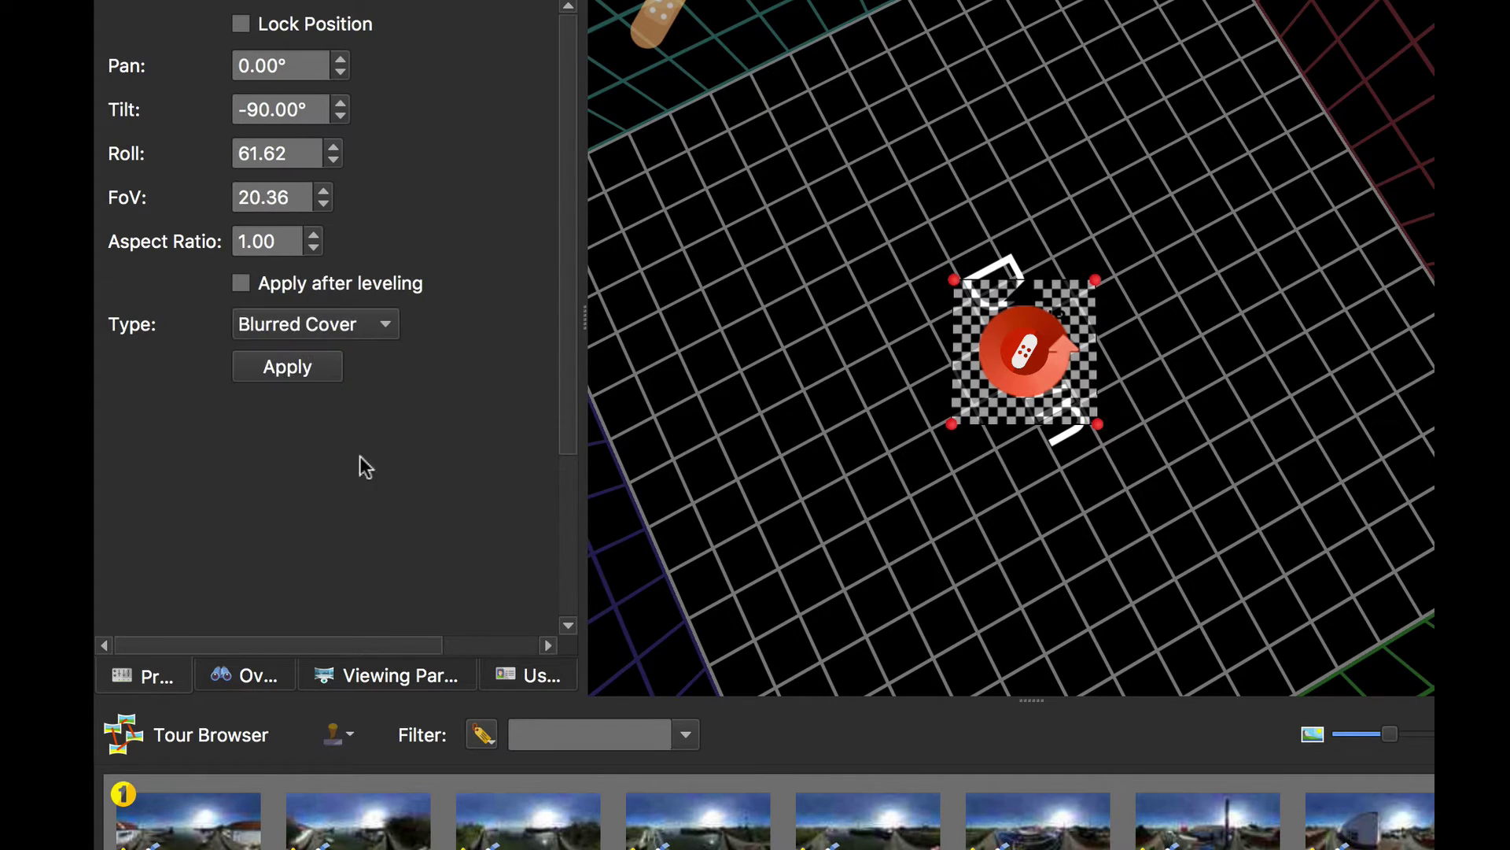
- Apply the master cover patch and verify it on R0011061, R0011060 and R0011059
click(291, 366)
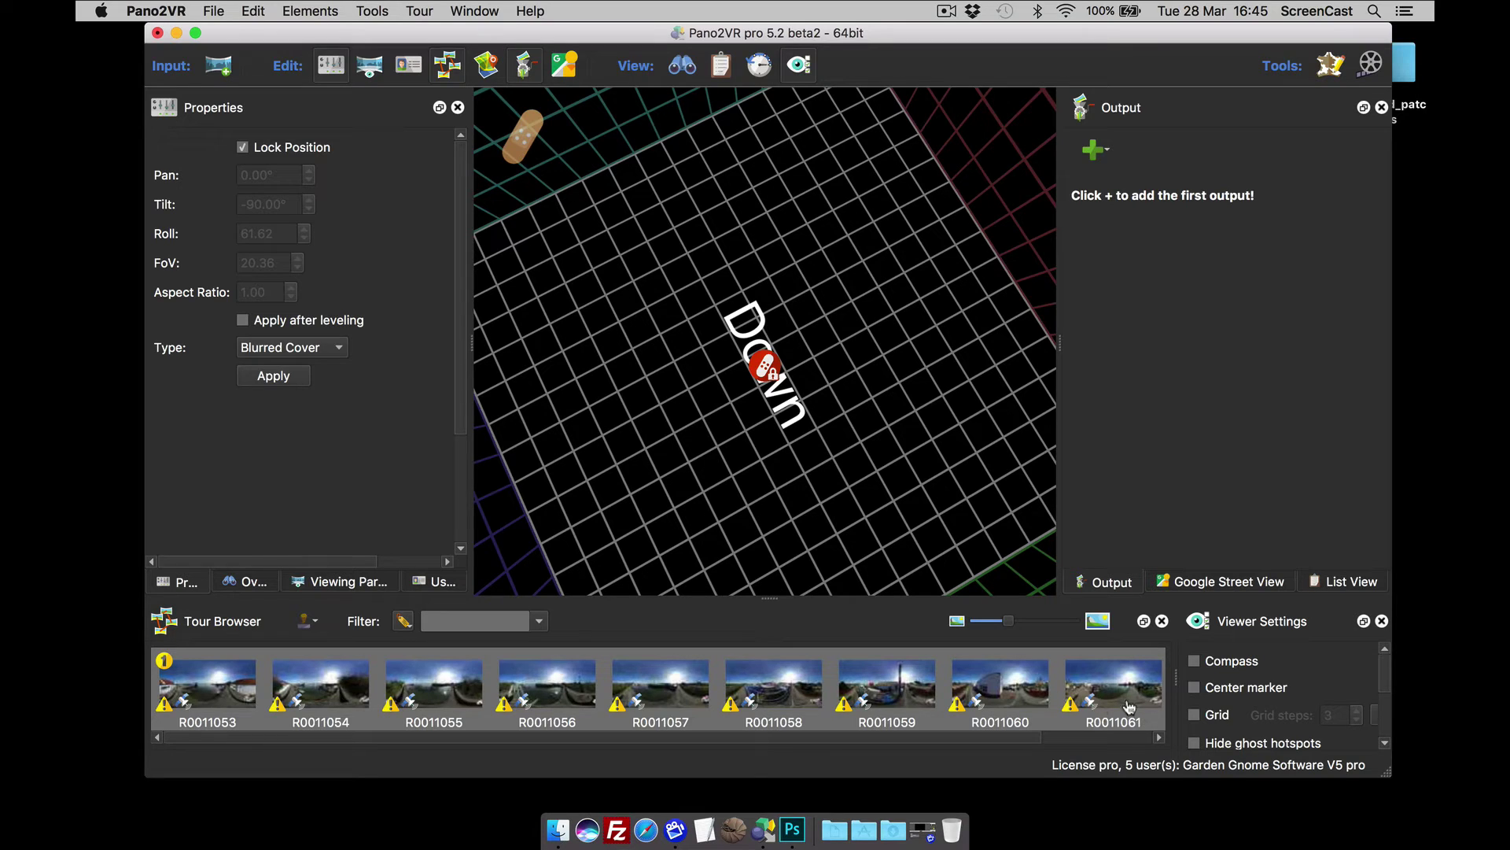
drag(1029, 736, 1137, 743)
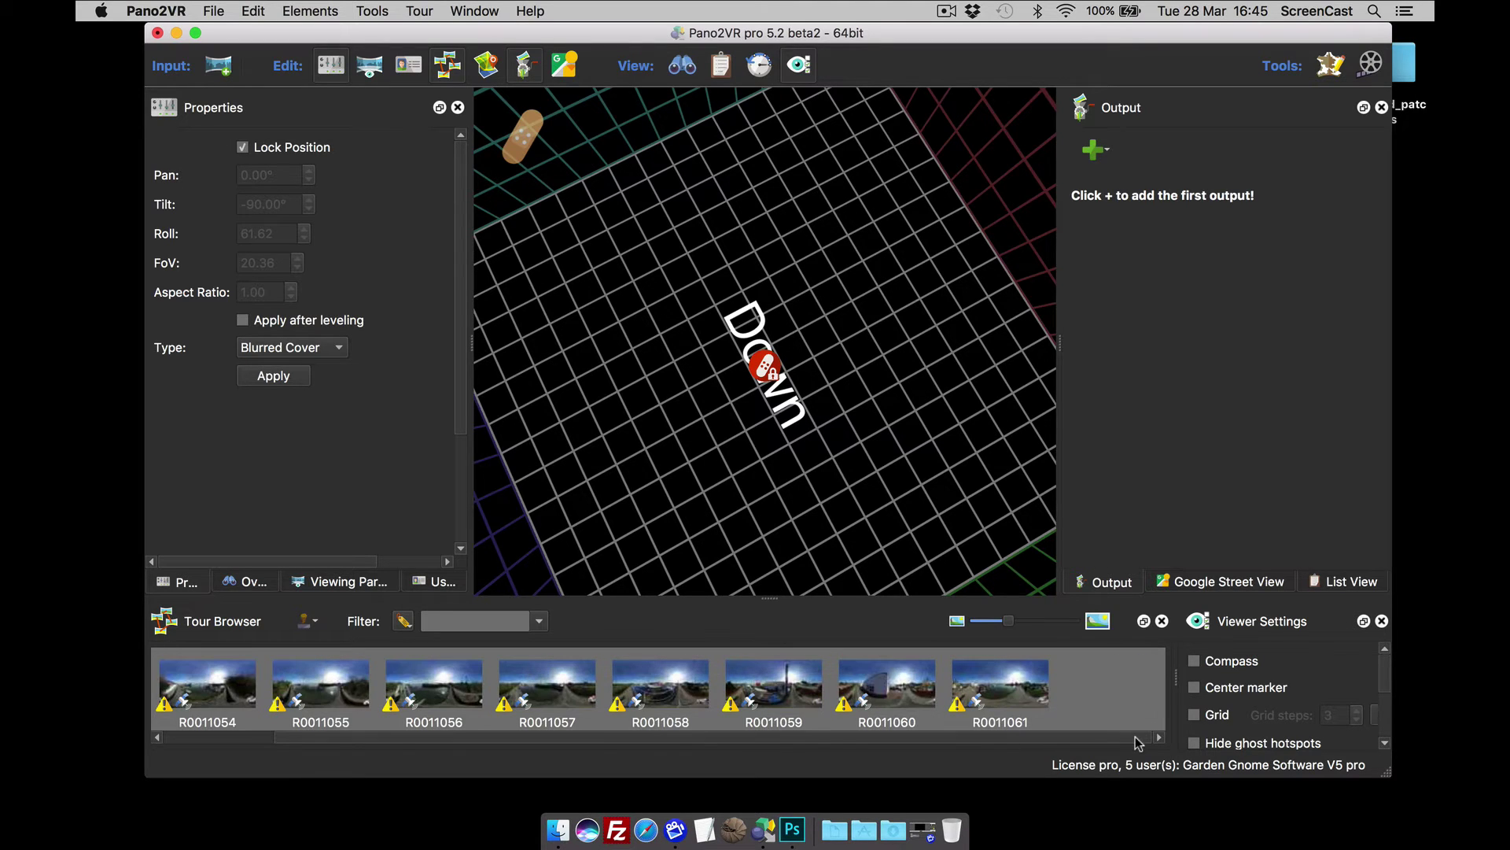
click(1015, 694)
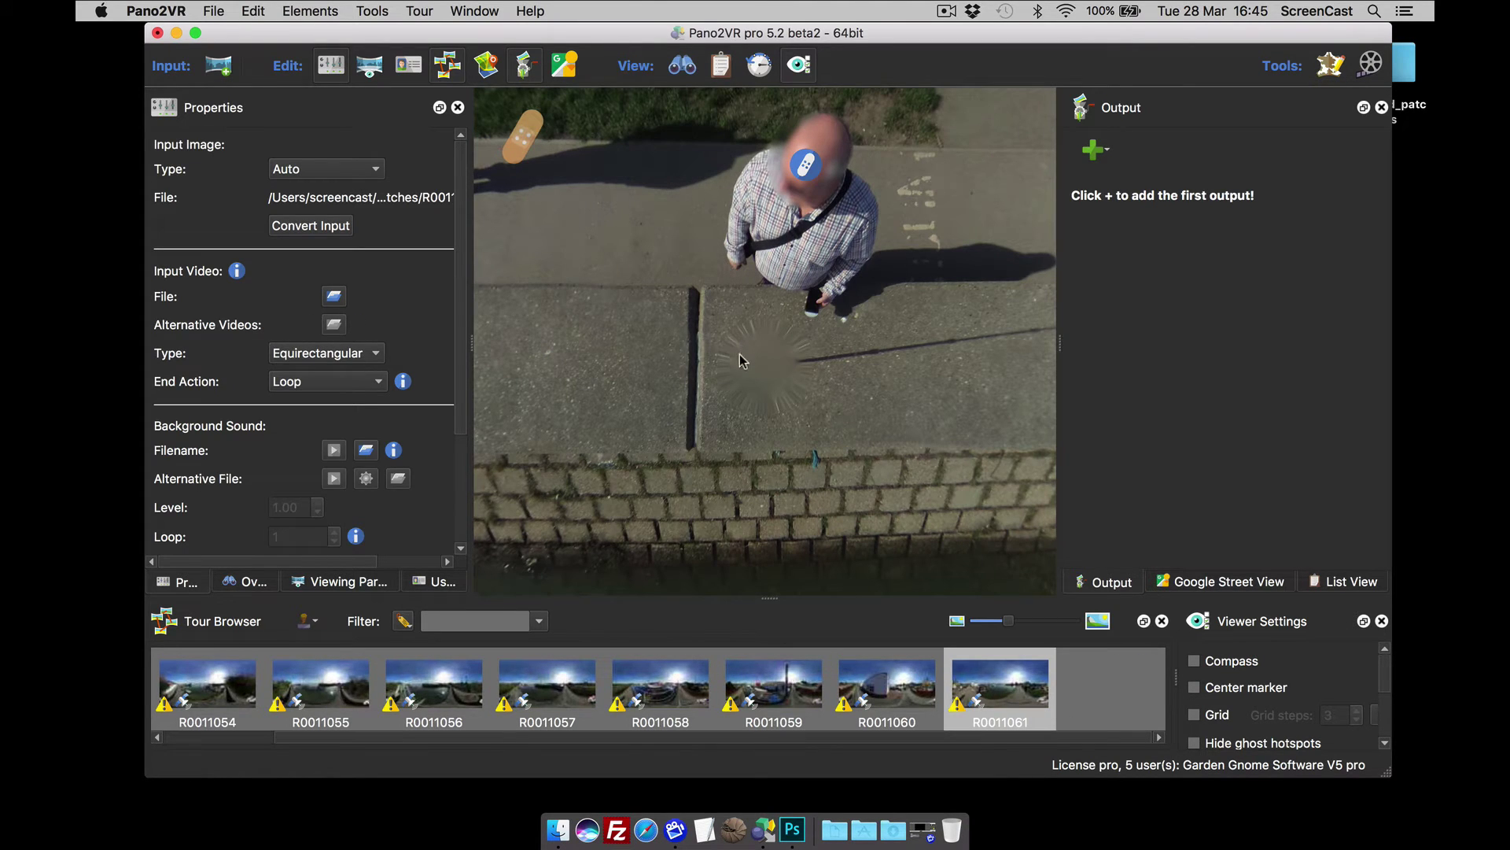
click(904, 695)
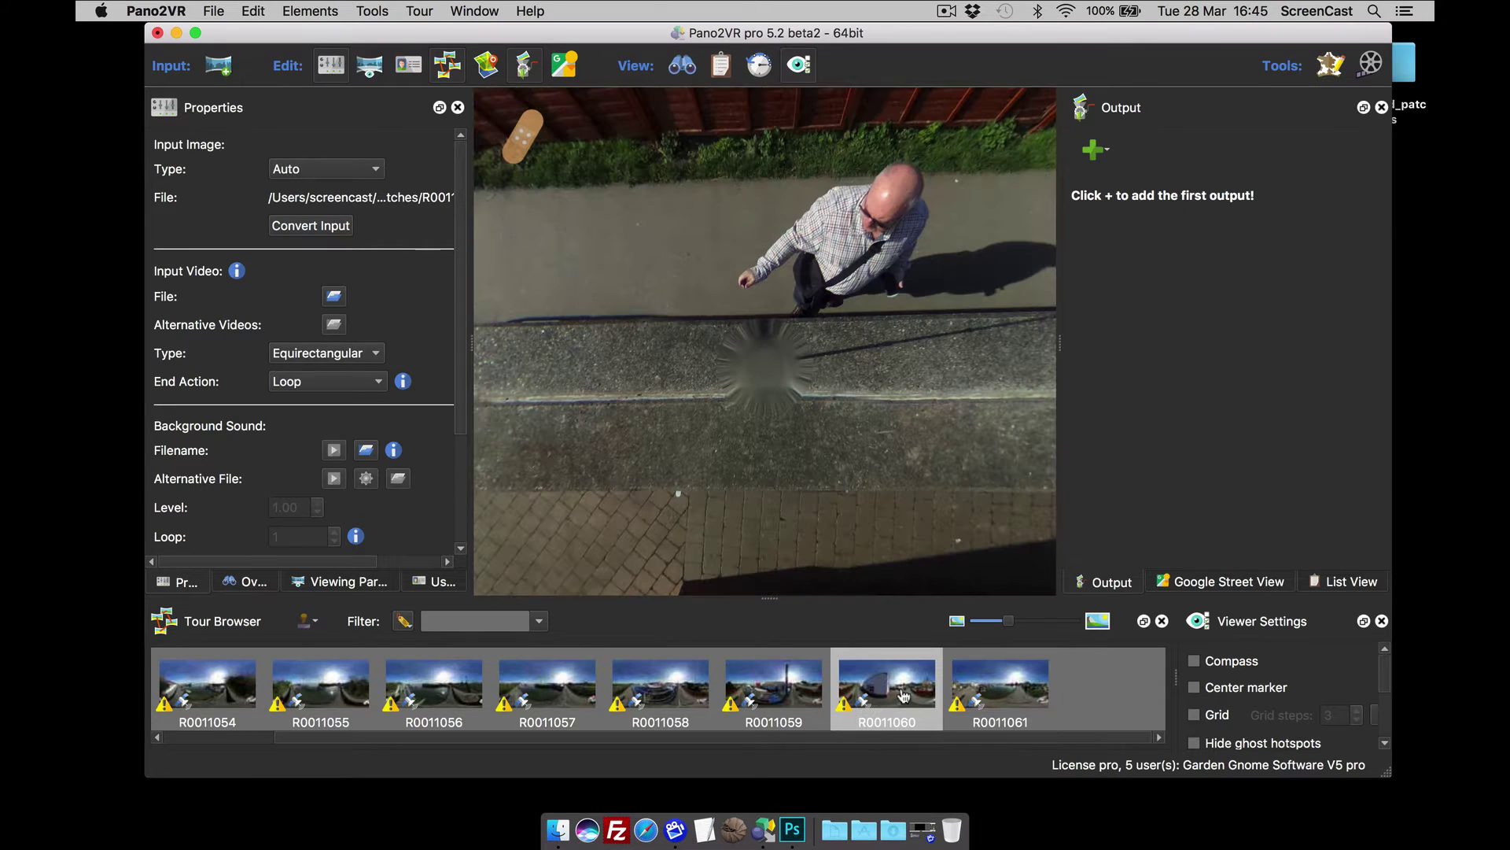
click(795, 695)
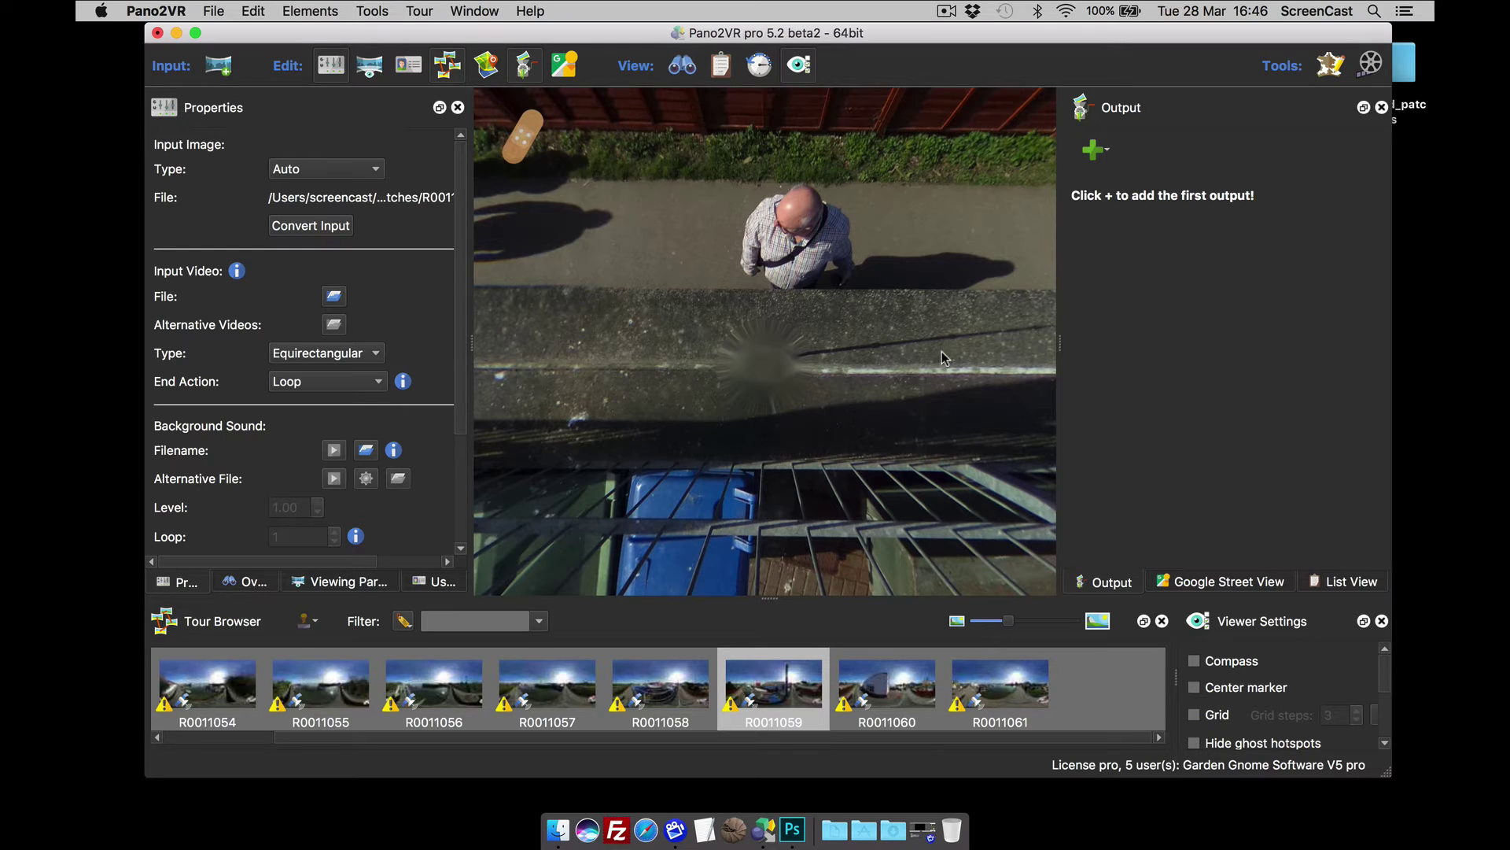
- Remove the master node's blurred cover, then reopen R0011061 and inspect the pavement below
right_click(1103, 680)
click(1144, 733)
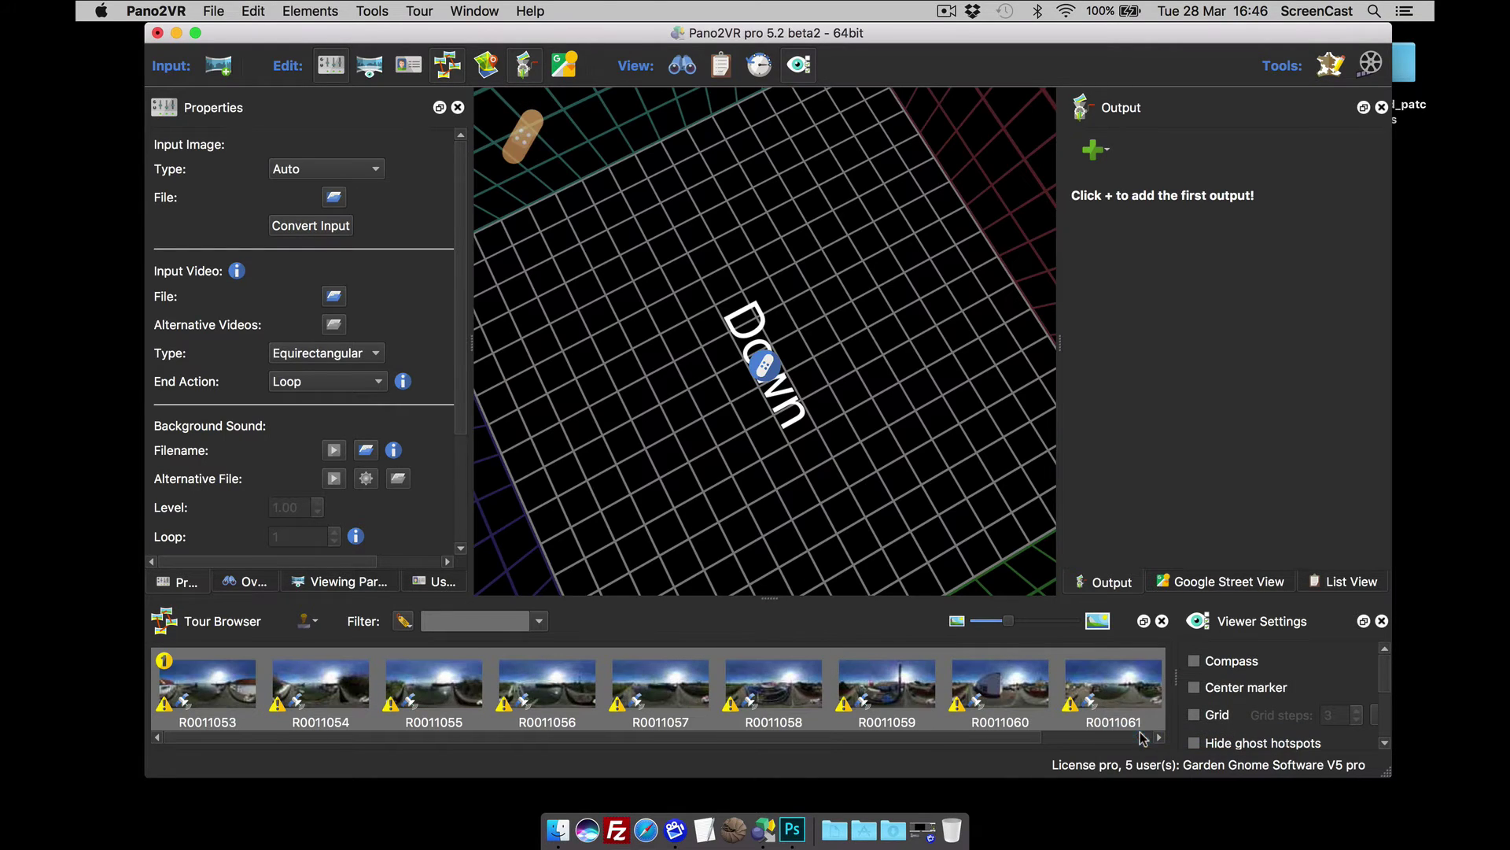
click(767, 376)
click(1092, 683)
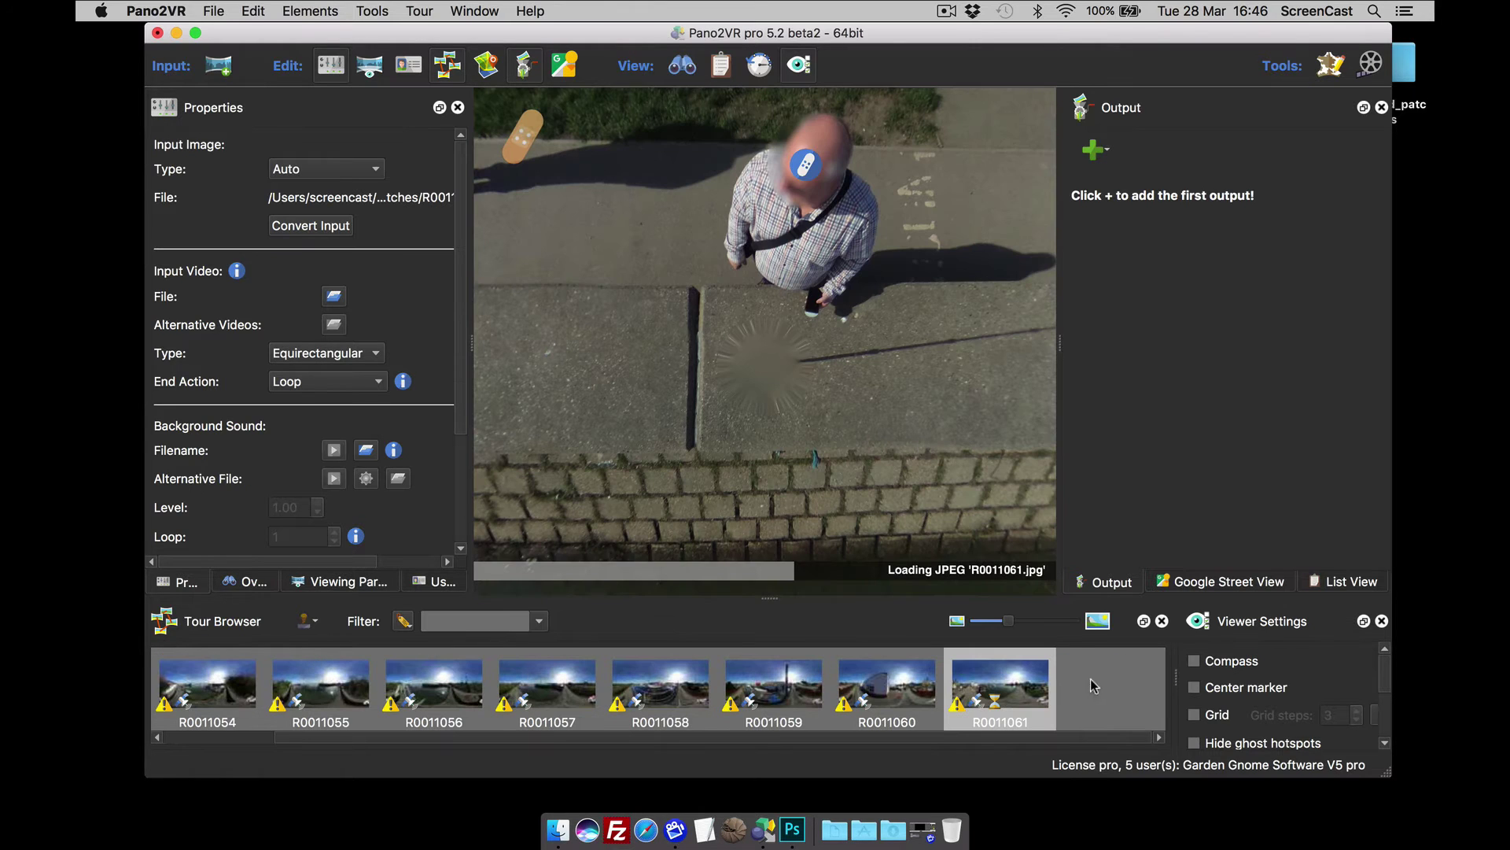
drag(826, 419, 864, 379)
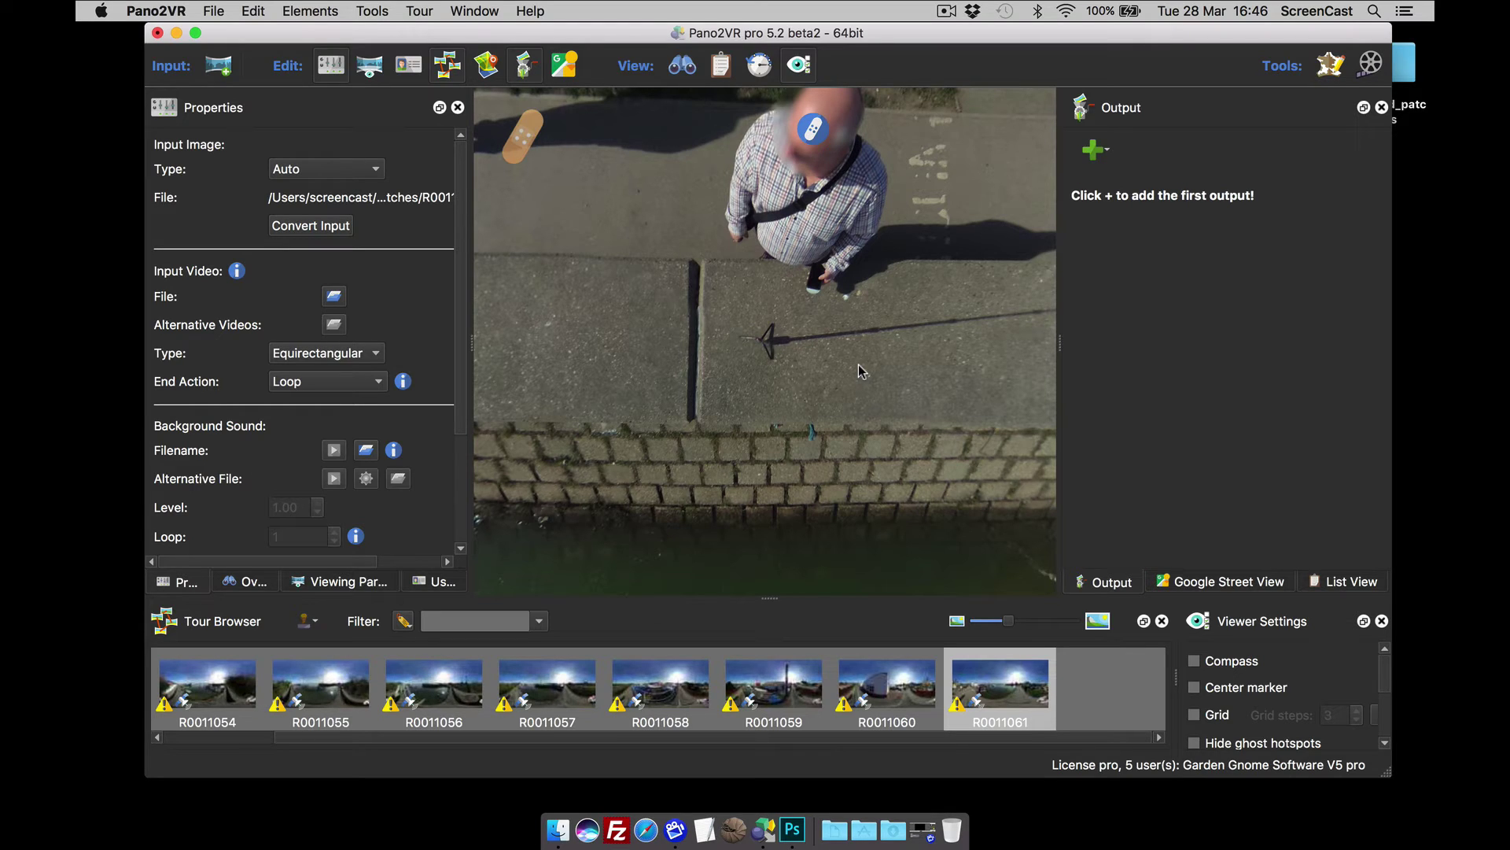
- Open the master node and select its nadir image patch, resizing it by the corners
right_click(1098, 677)
click(1150, 734)
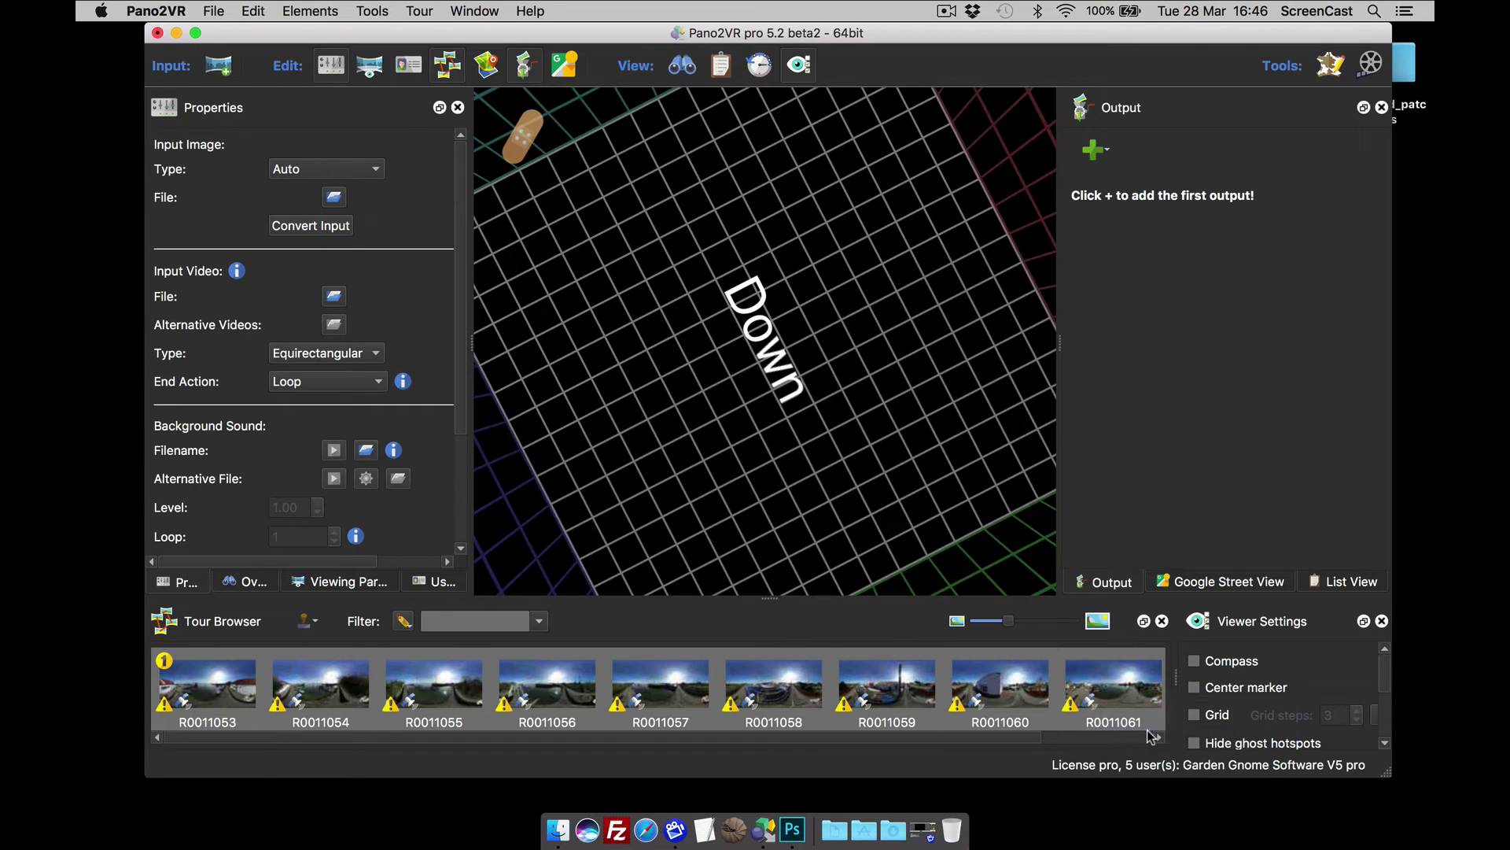
click(773, 343)
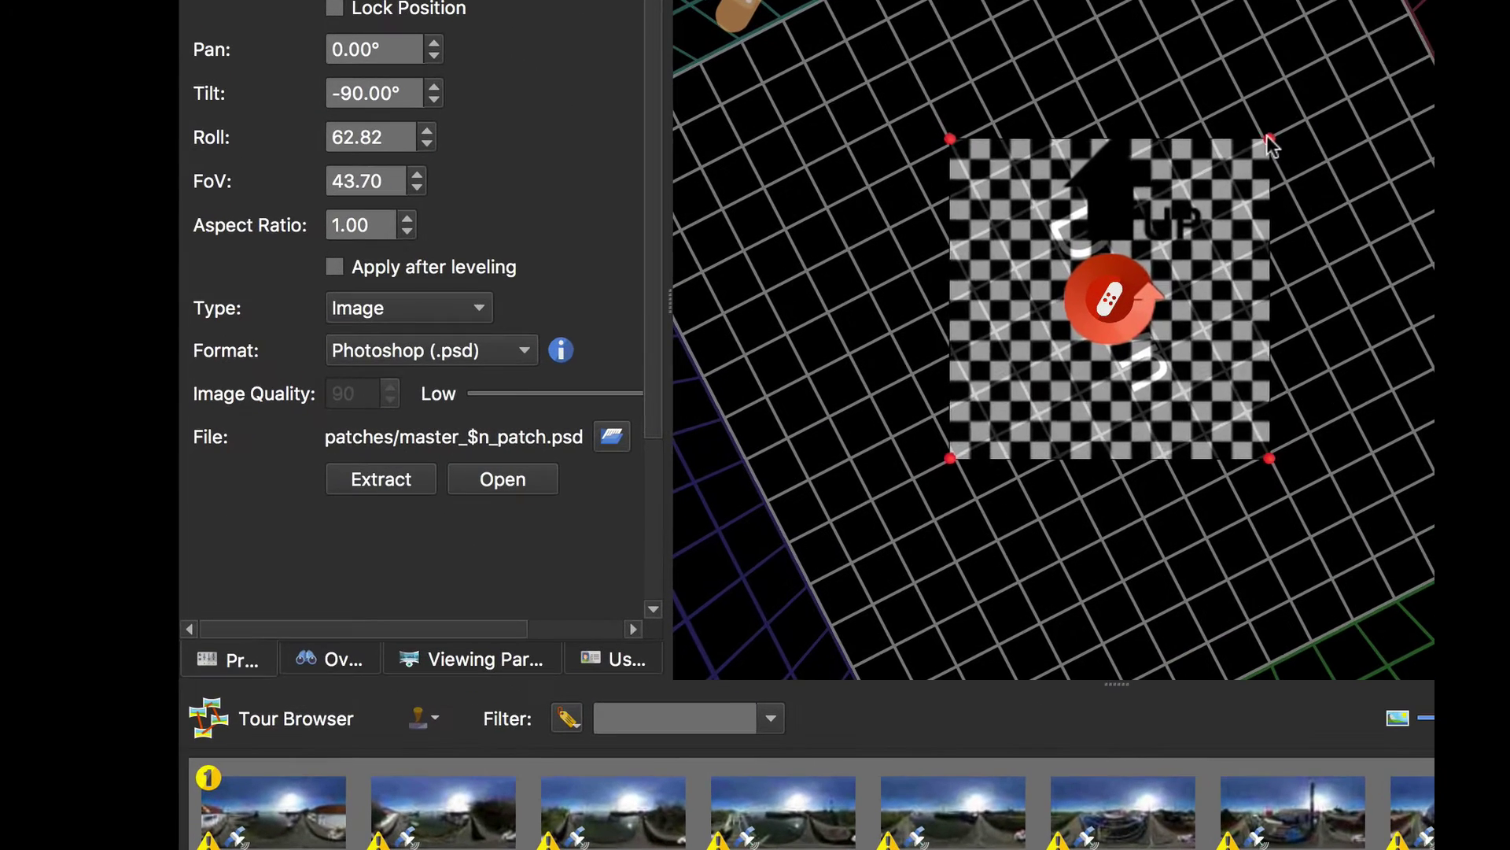
drag(871, 235, 842, 274)
drag(1227, 190, 1232, 186)
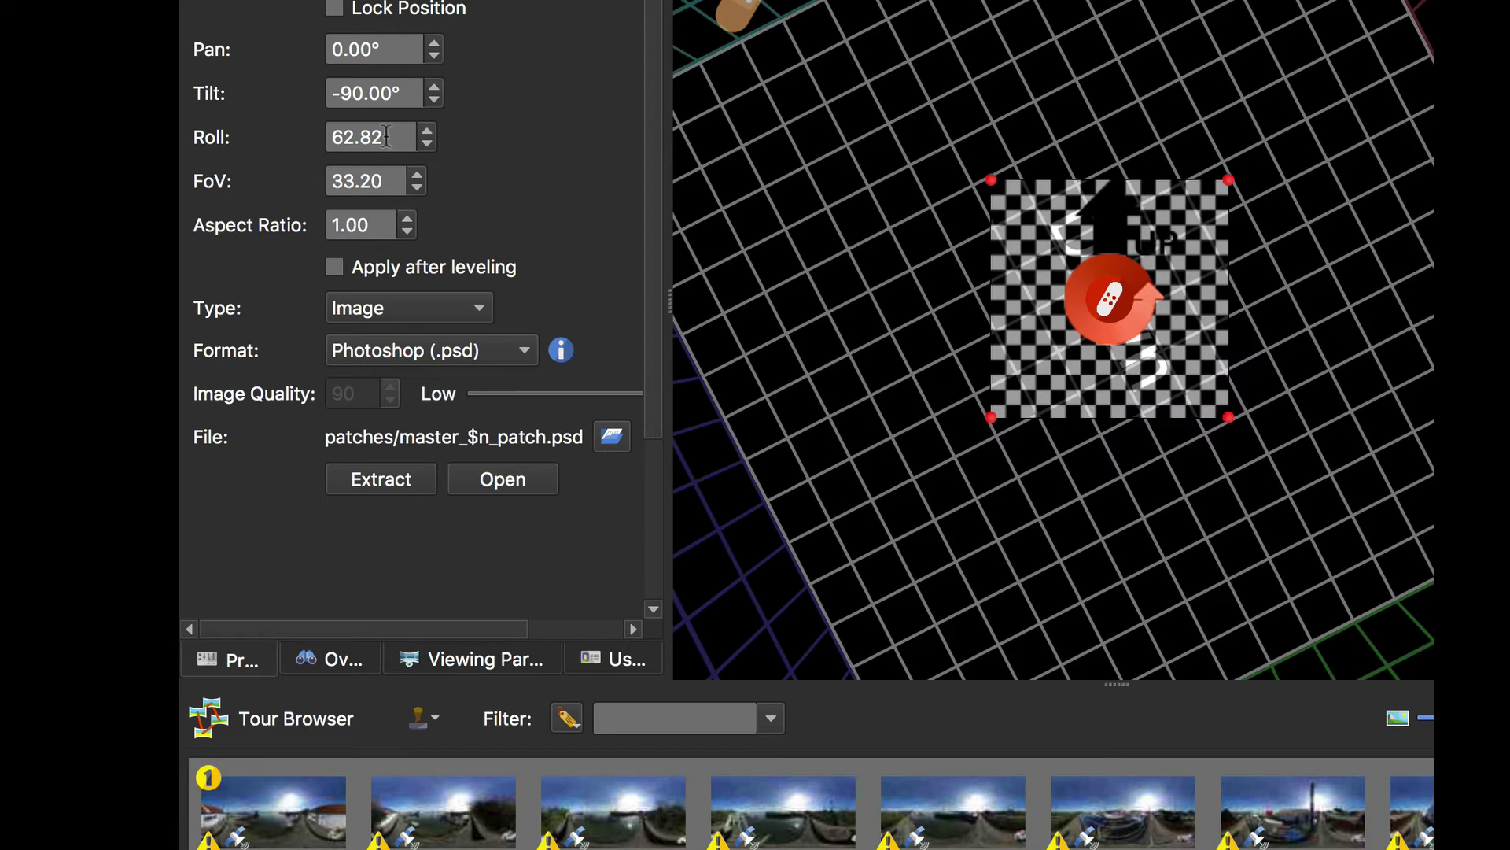
- Set the patch roll to 0.00, shrink it to FoV 26.49, and extract patches for all nodes
drag(390, 136, 313, 136)
text(0)
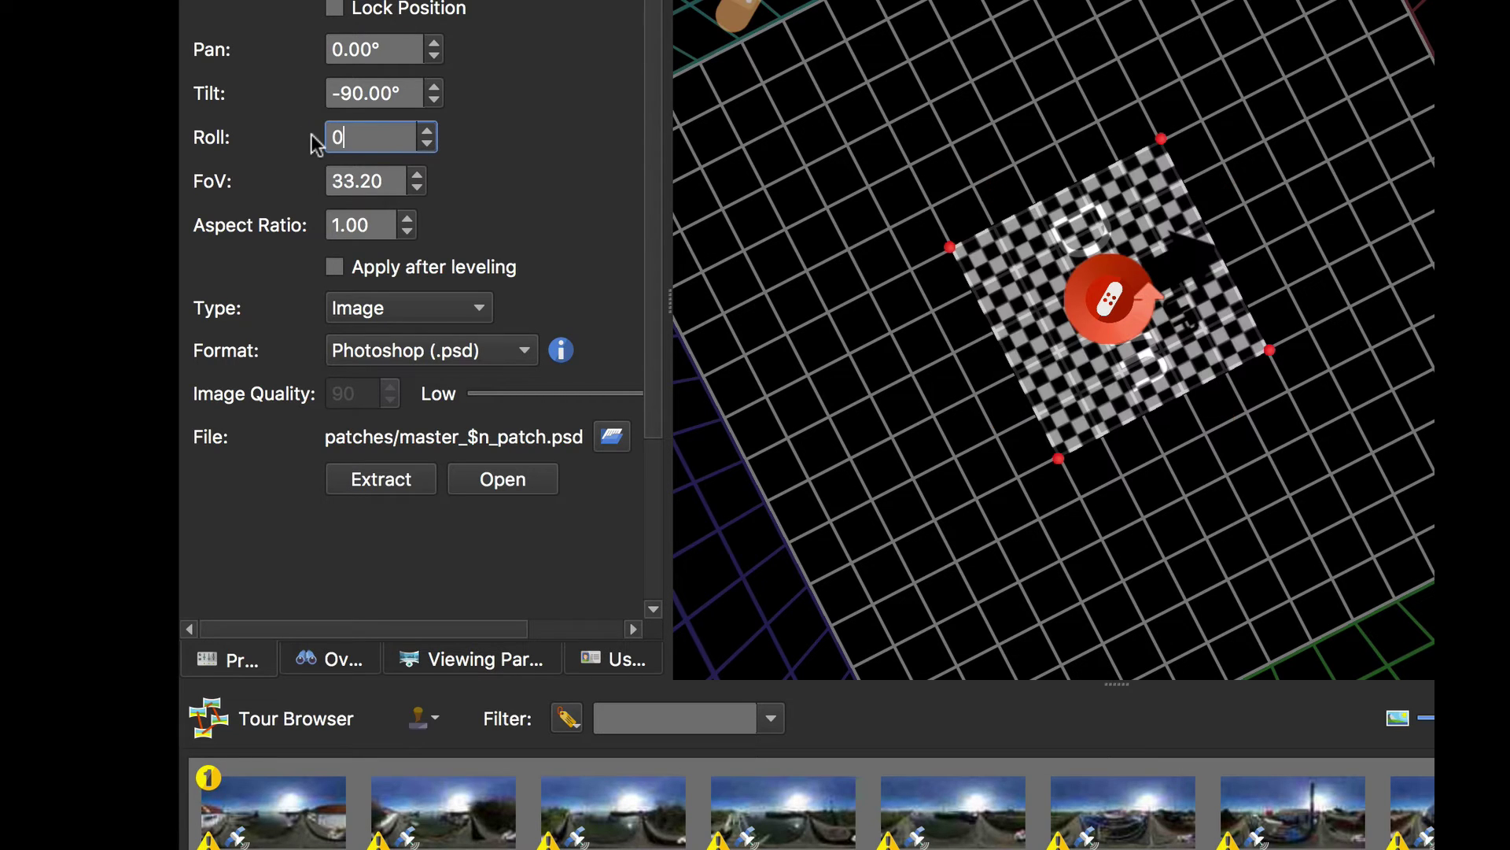
click(1262, 347)
drag(1274, 354, 1267, 351)
drag(1159, 142, 1155, 170)
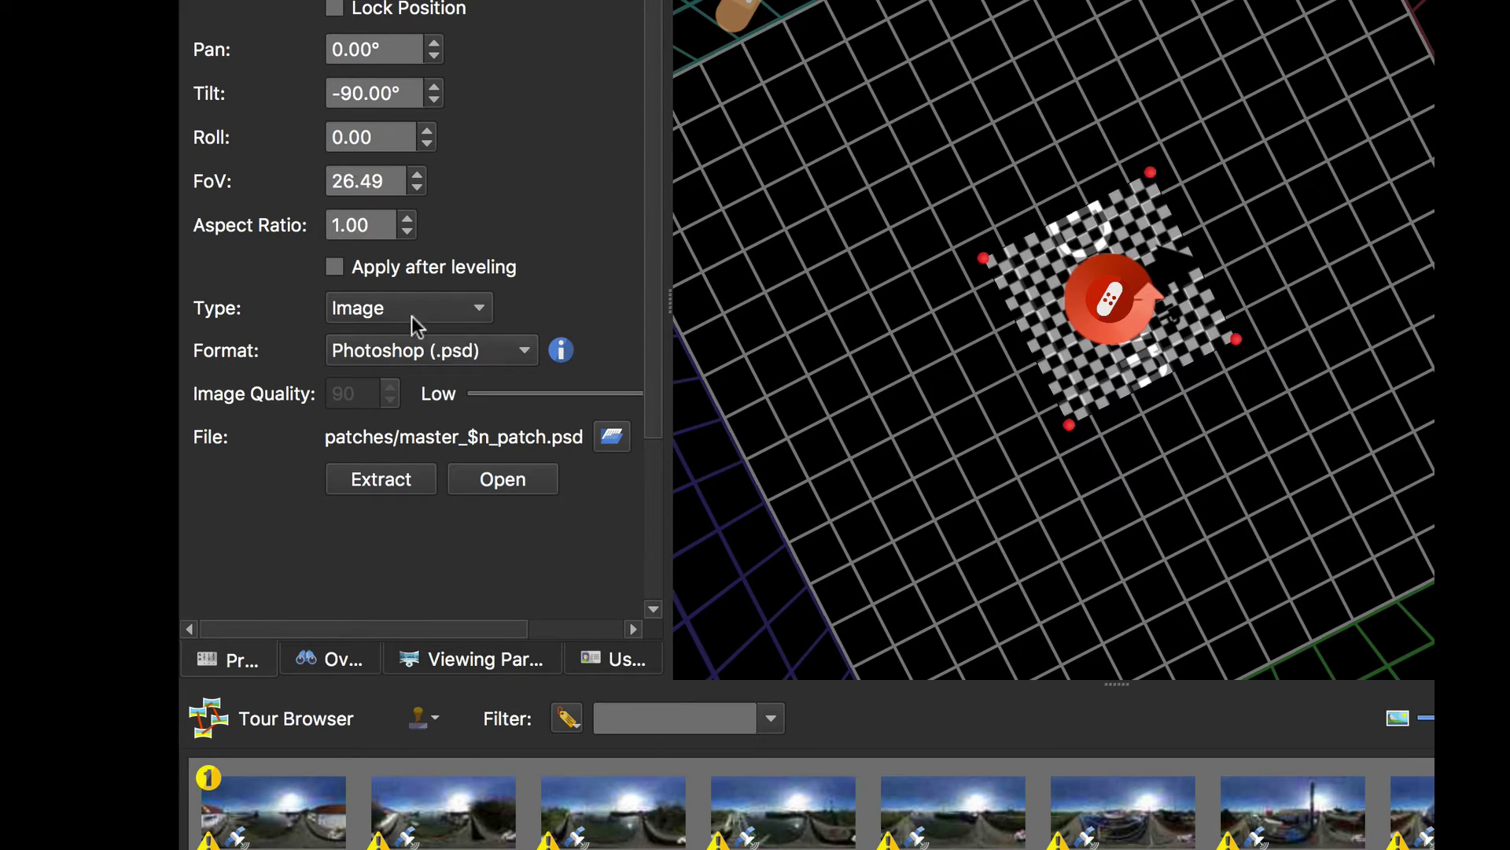
click(370, 474)
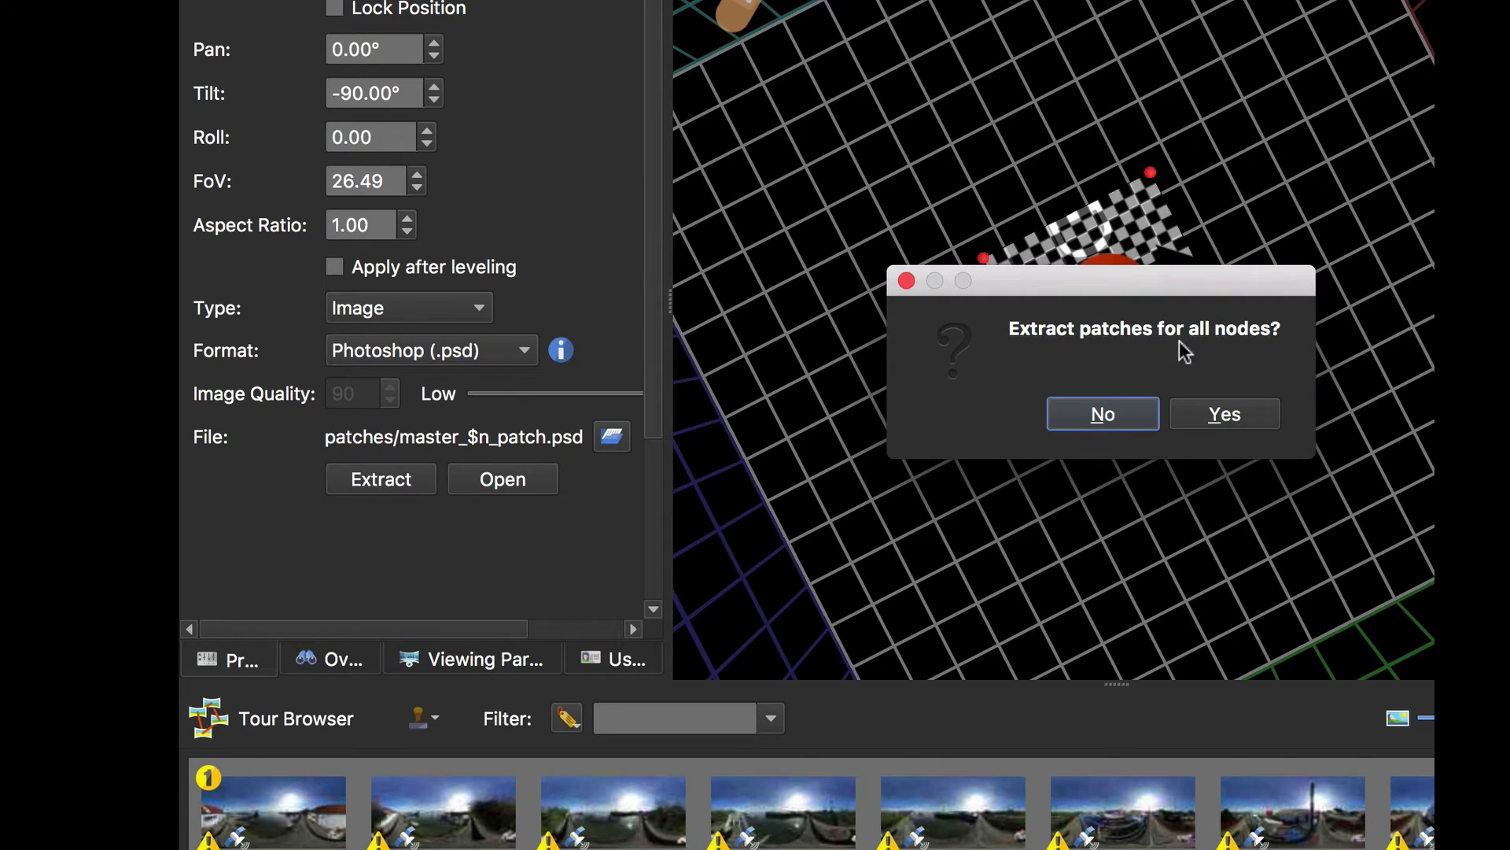
click(1240, 414)
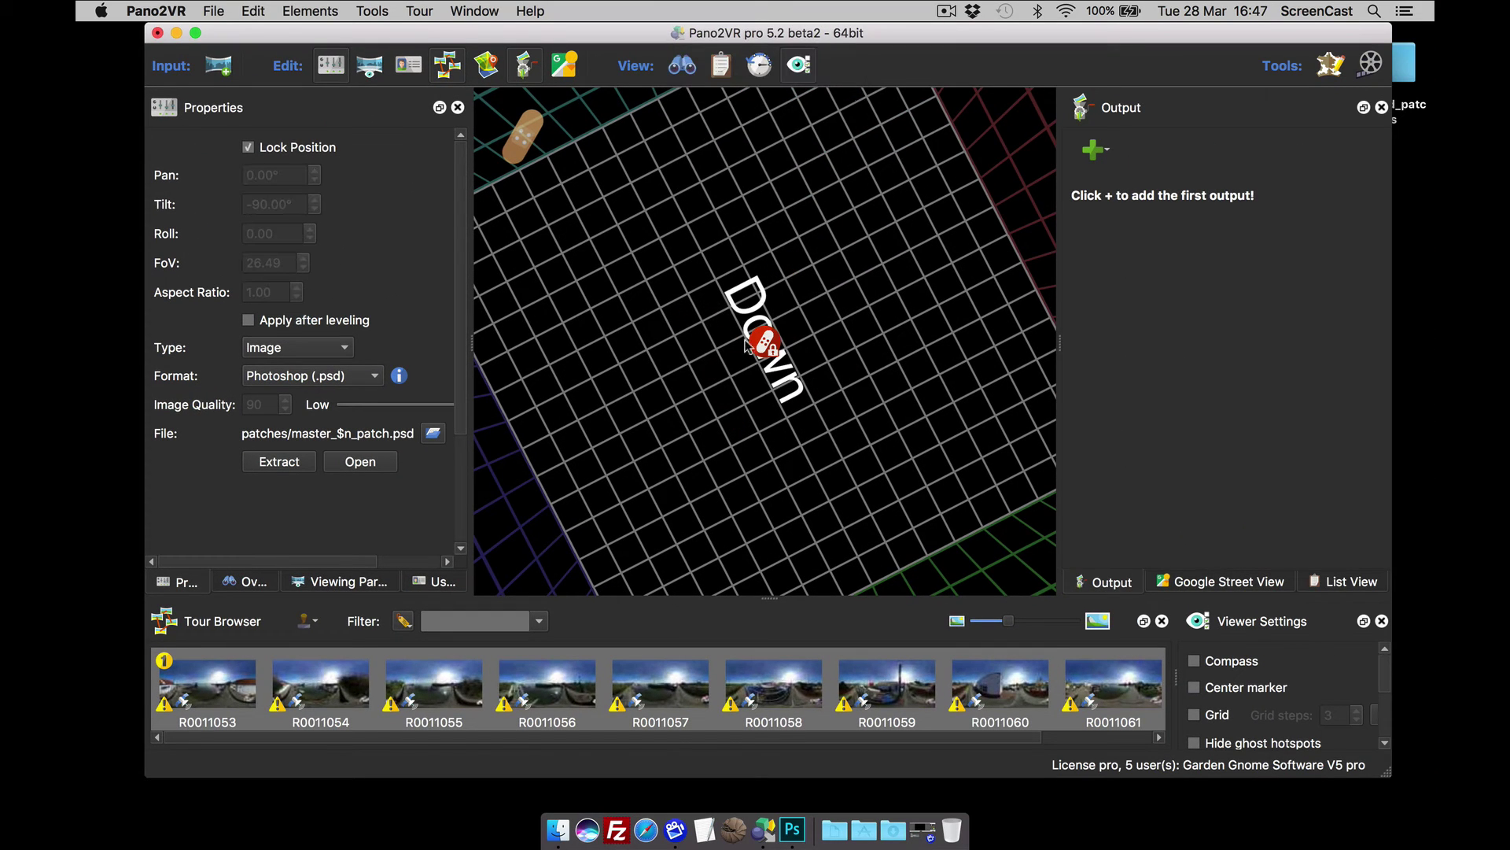
- Minimize Pano2VR, open the Finder patches folder, and bring up options for master_R0011053_patch.psd
click(176, 33)
click(662, 347)
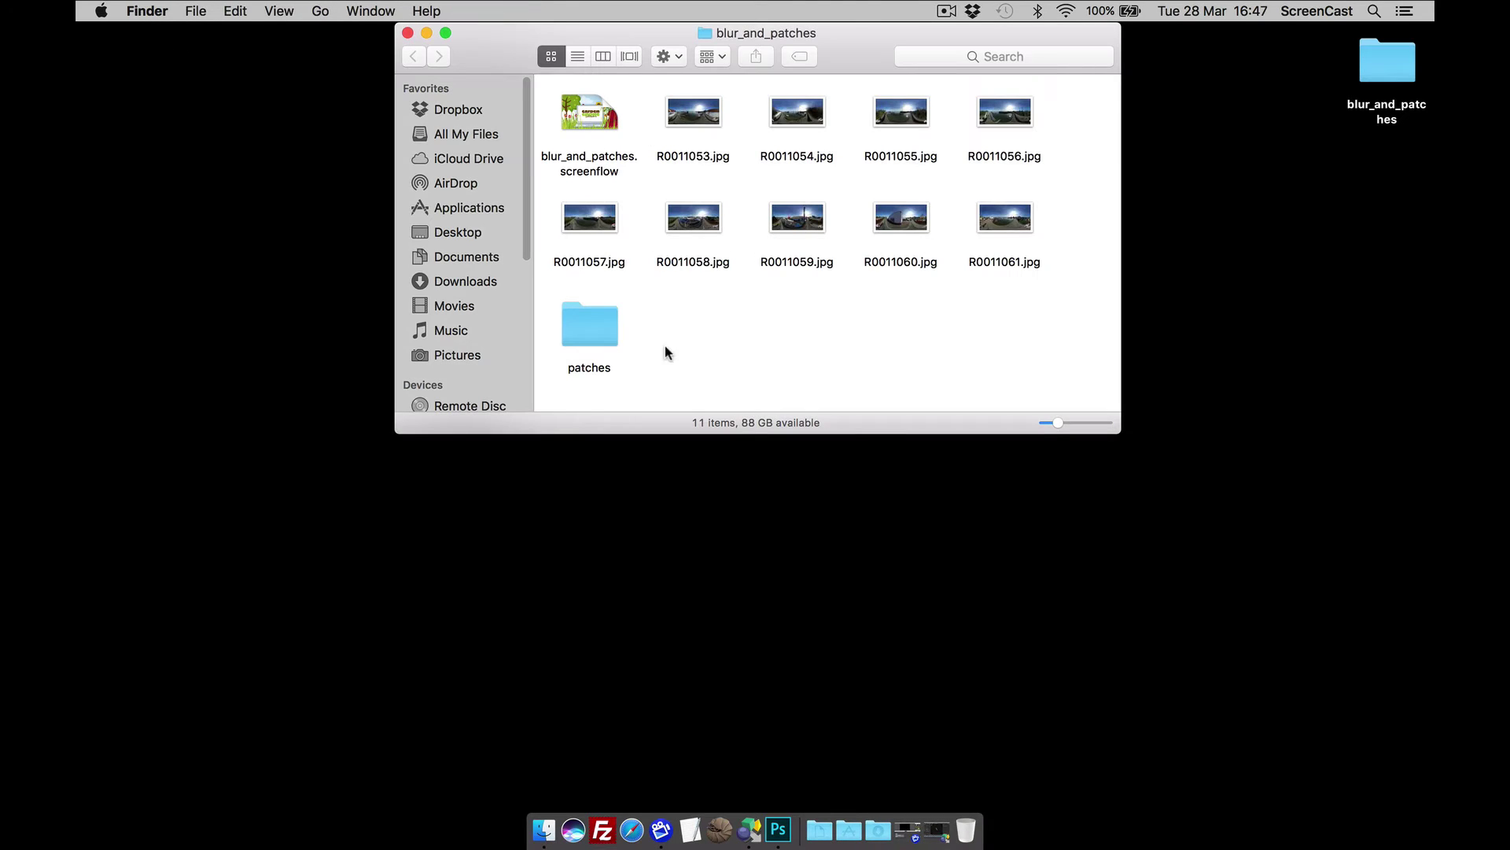
double_click(598, 324)
click(596, 142)
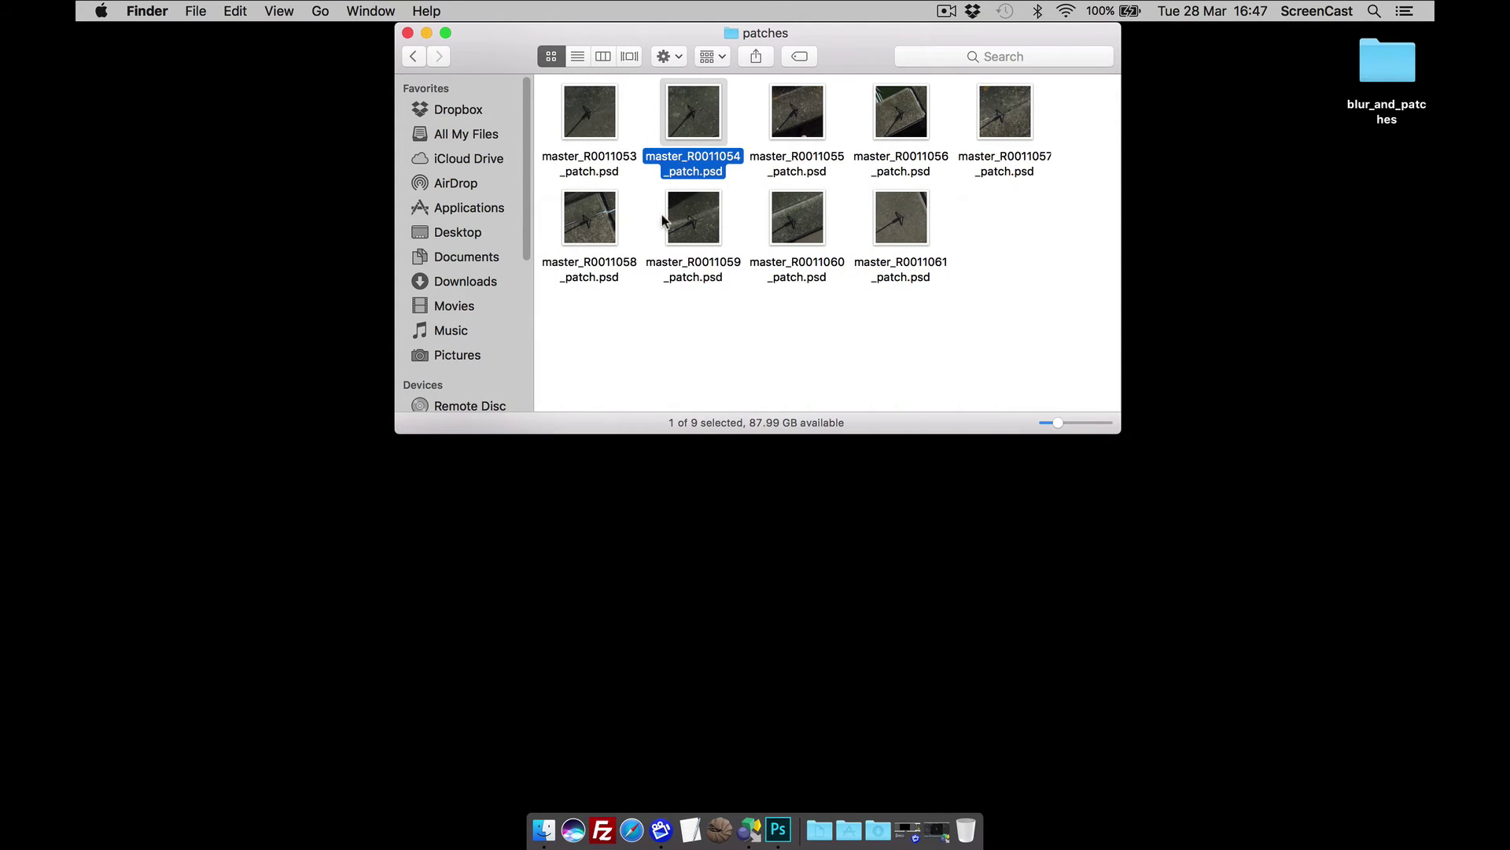
click(756, 299)
right_click(586, 116)
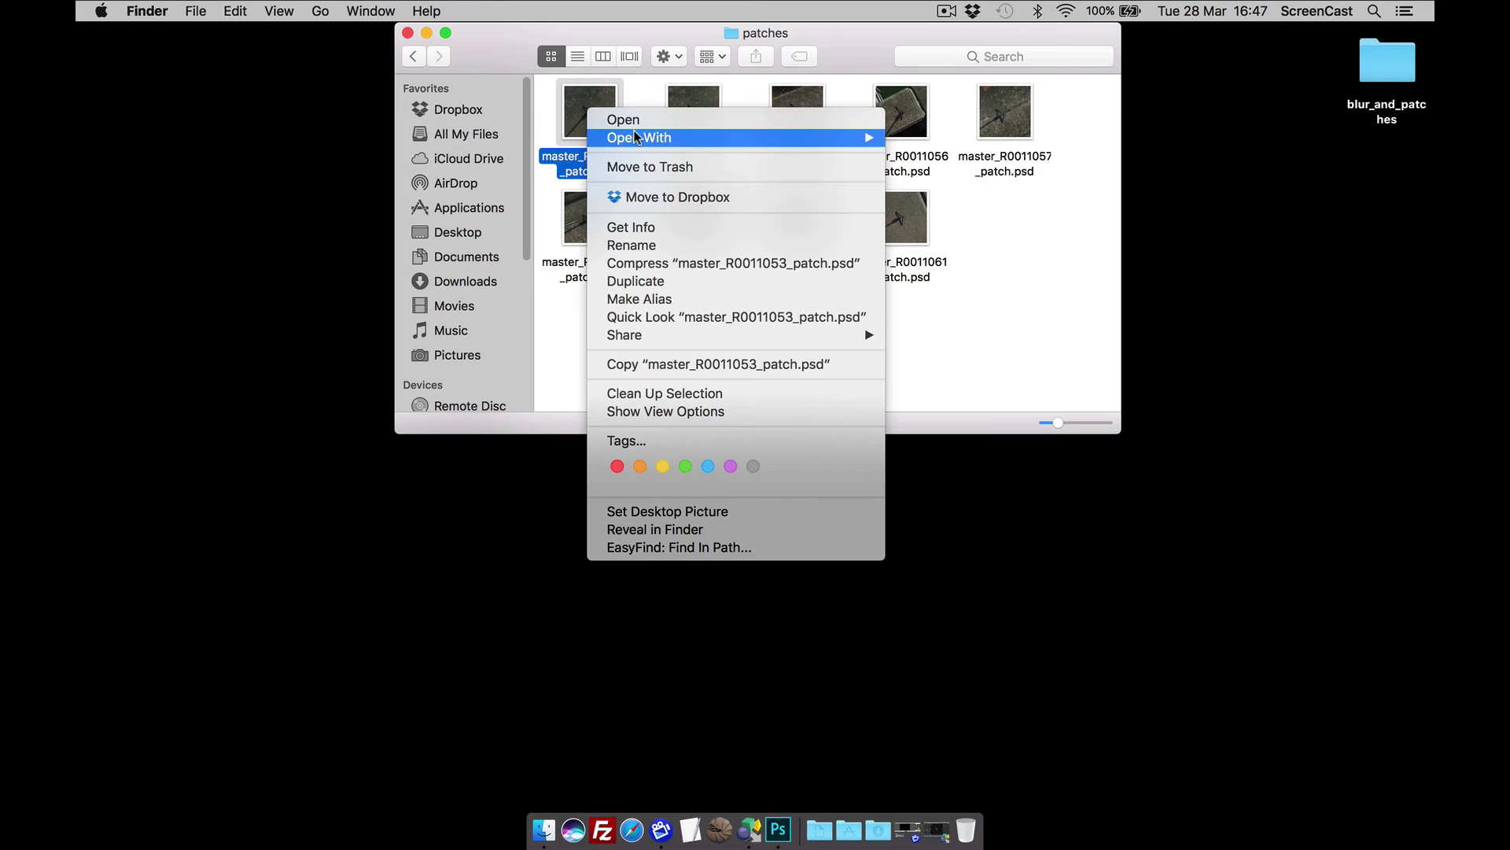
- Open master_R0011053_patch.psd in Photoshop CC 2017 and zoom the canvas
mouse_move(639, 138)
click(962, 142)
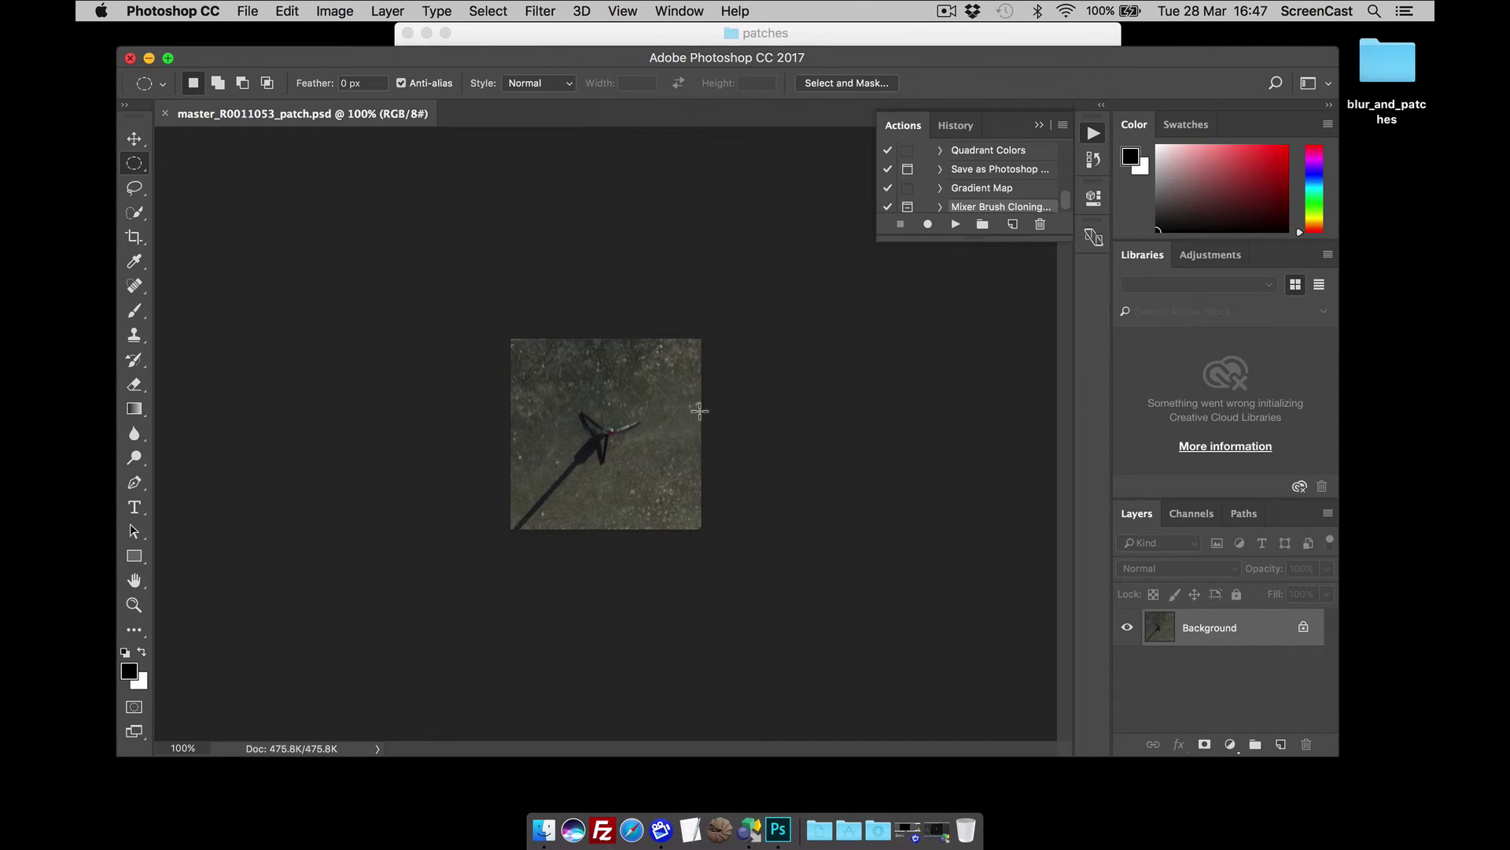
scroll(700, 410, down, 5)
scroll(699, 410, up, 10)
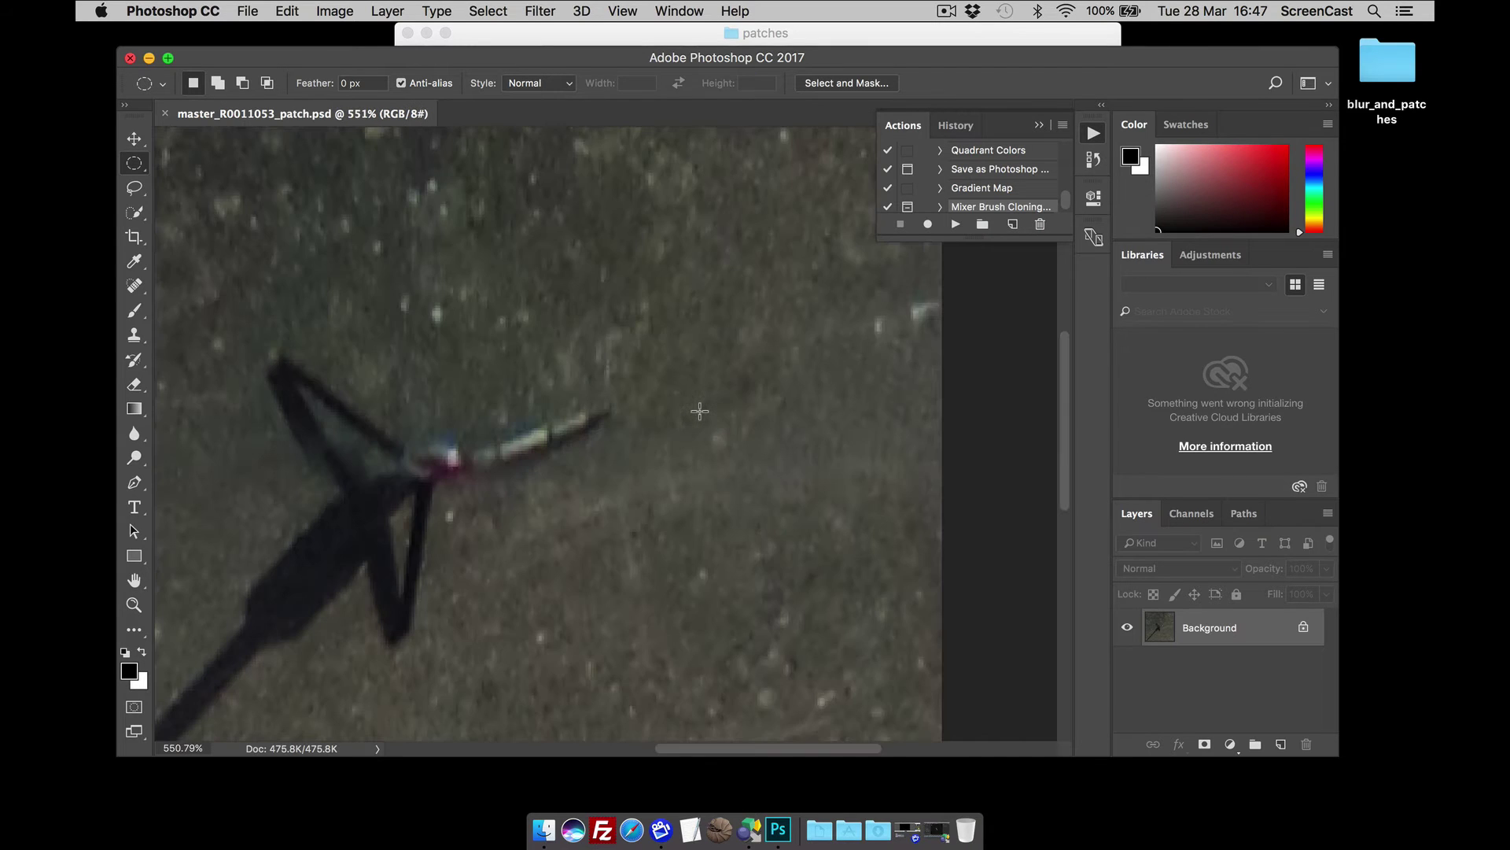
scroll(699, 411, down, 3)
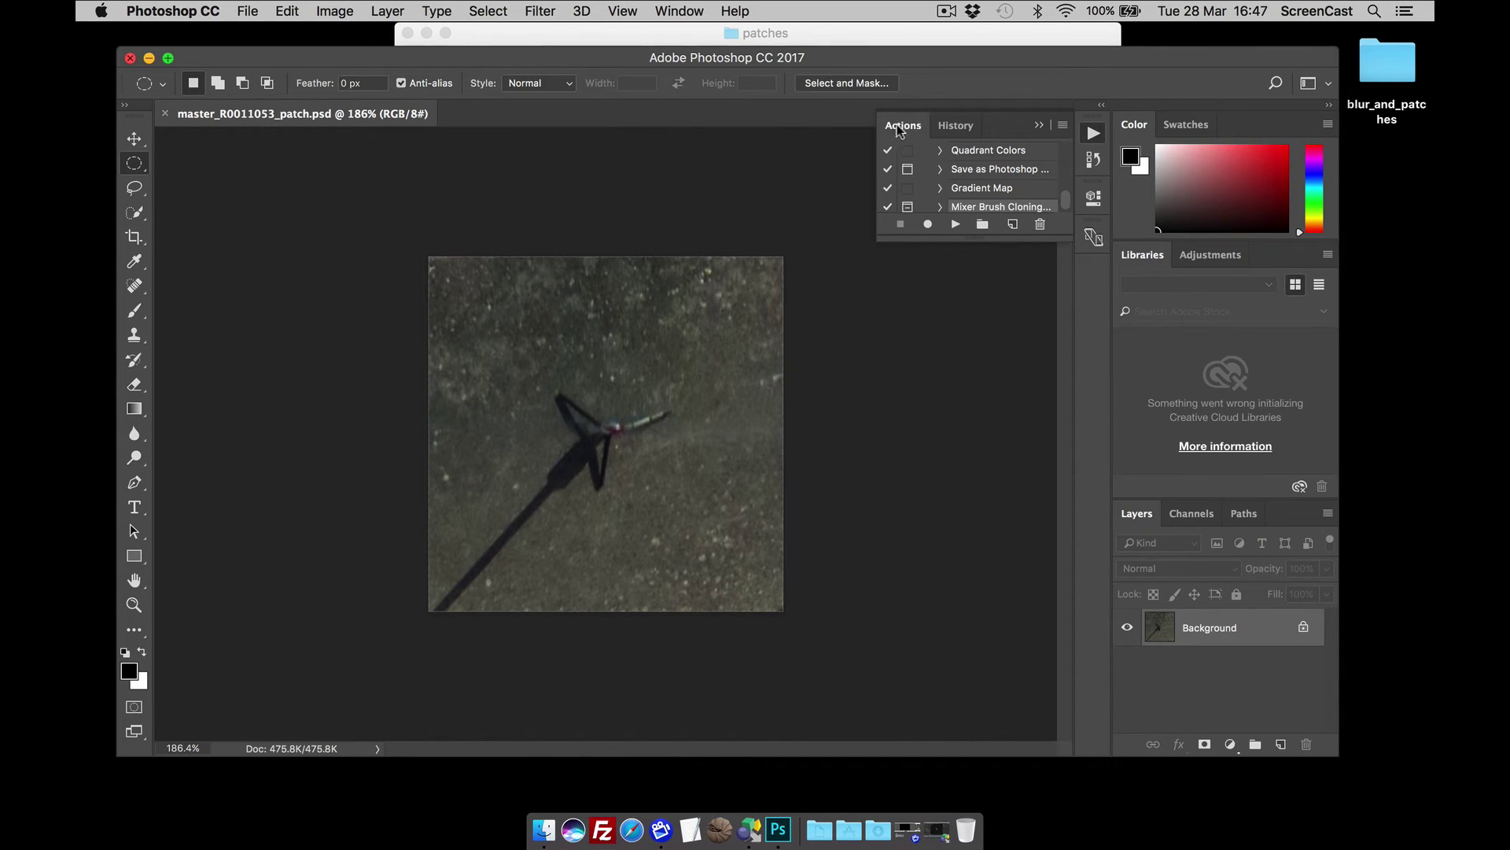
- Show the Actions panel and create a new action named panopatch
click(680, 11)
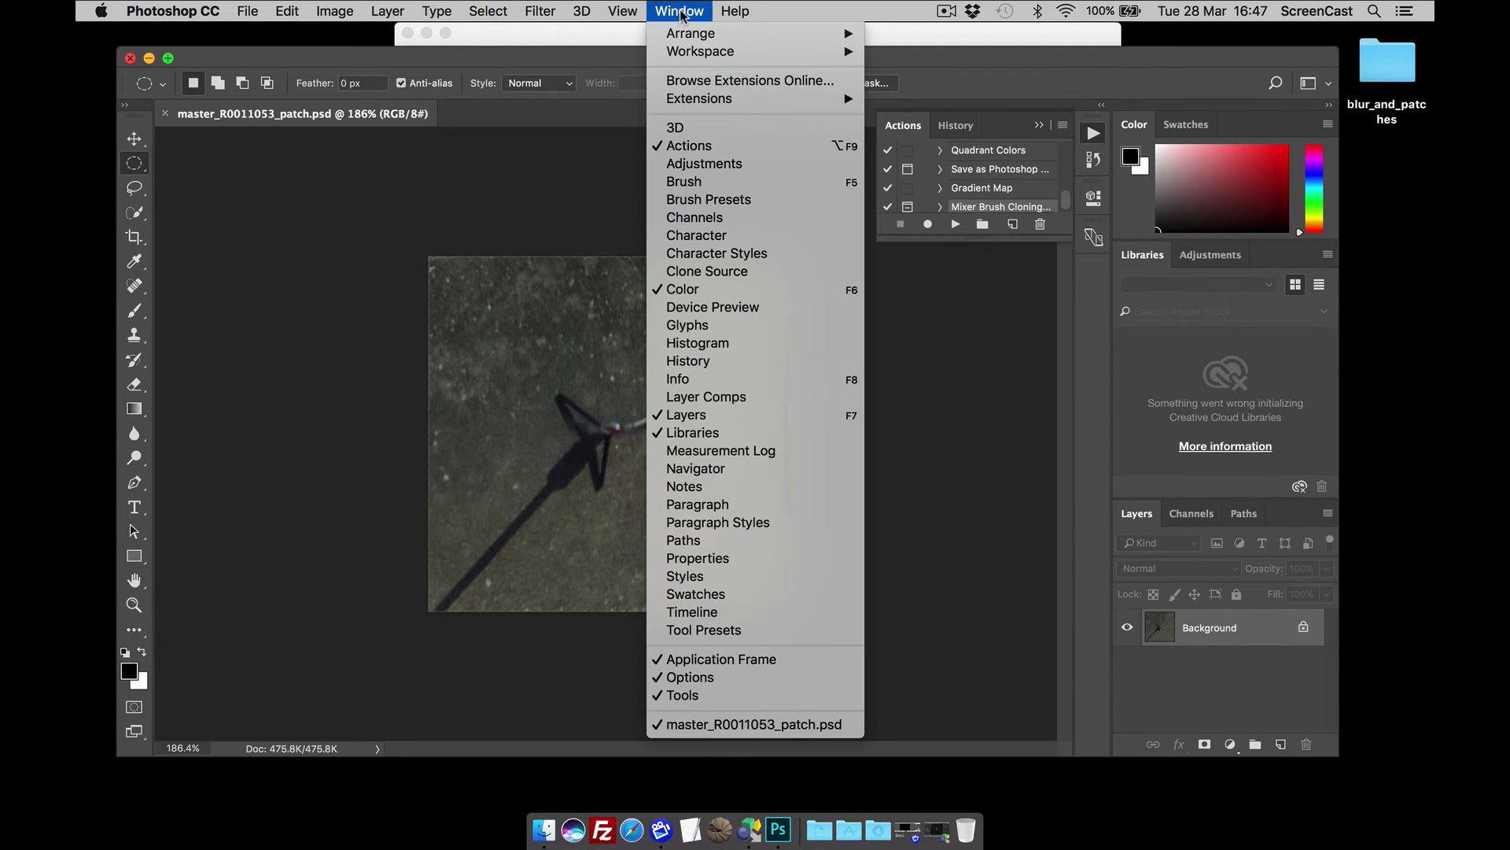
click(682, 11)
click(680, 11)
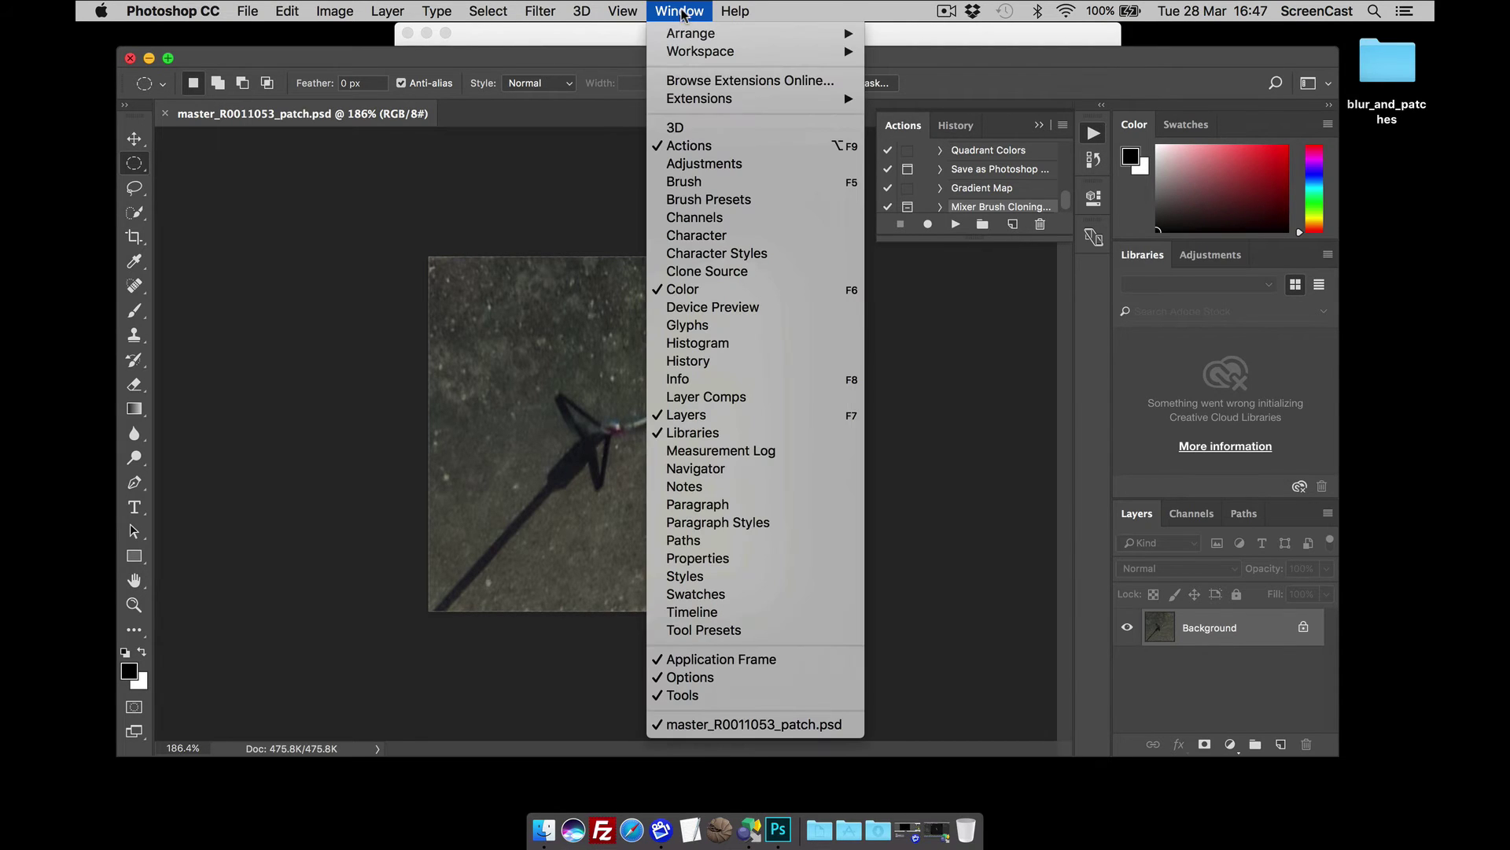
click(696, 153)
click(680, 11)
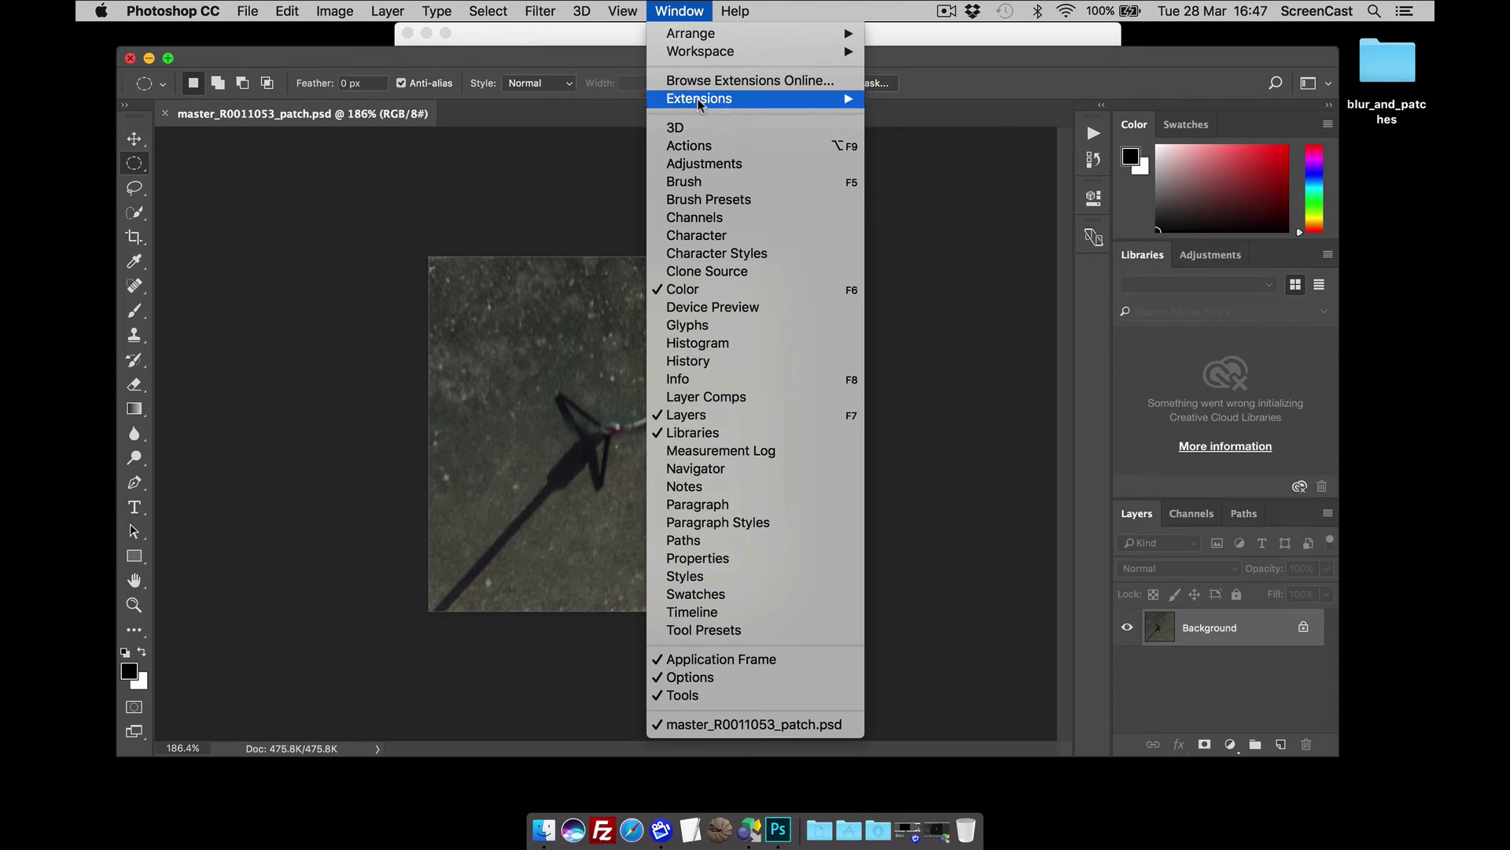
click(692, 146)
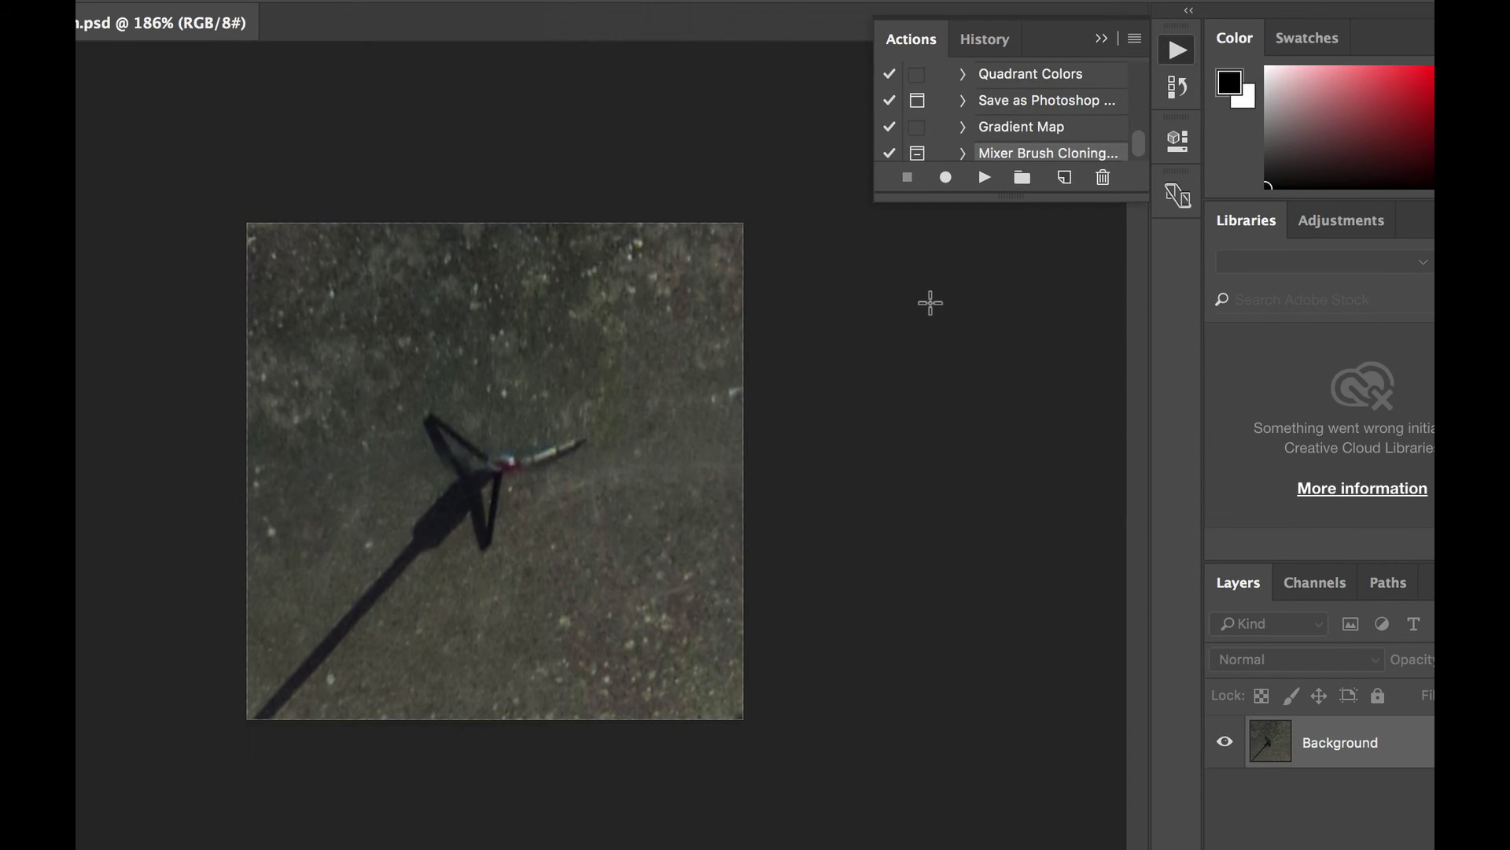
click(1065, 180)
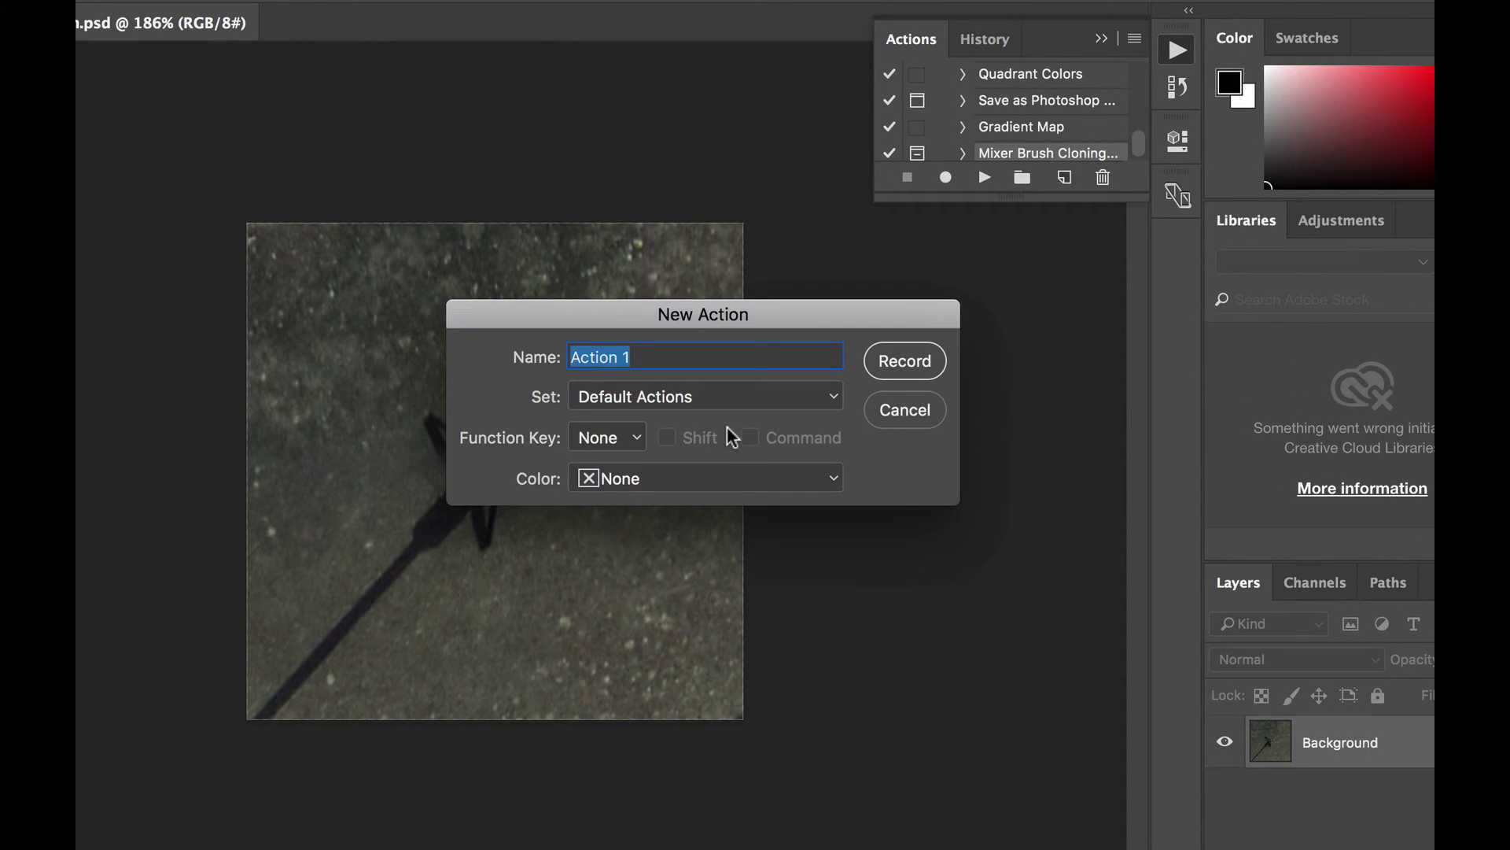
text(pano)
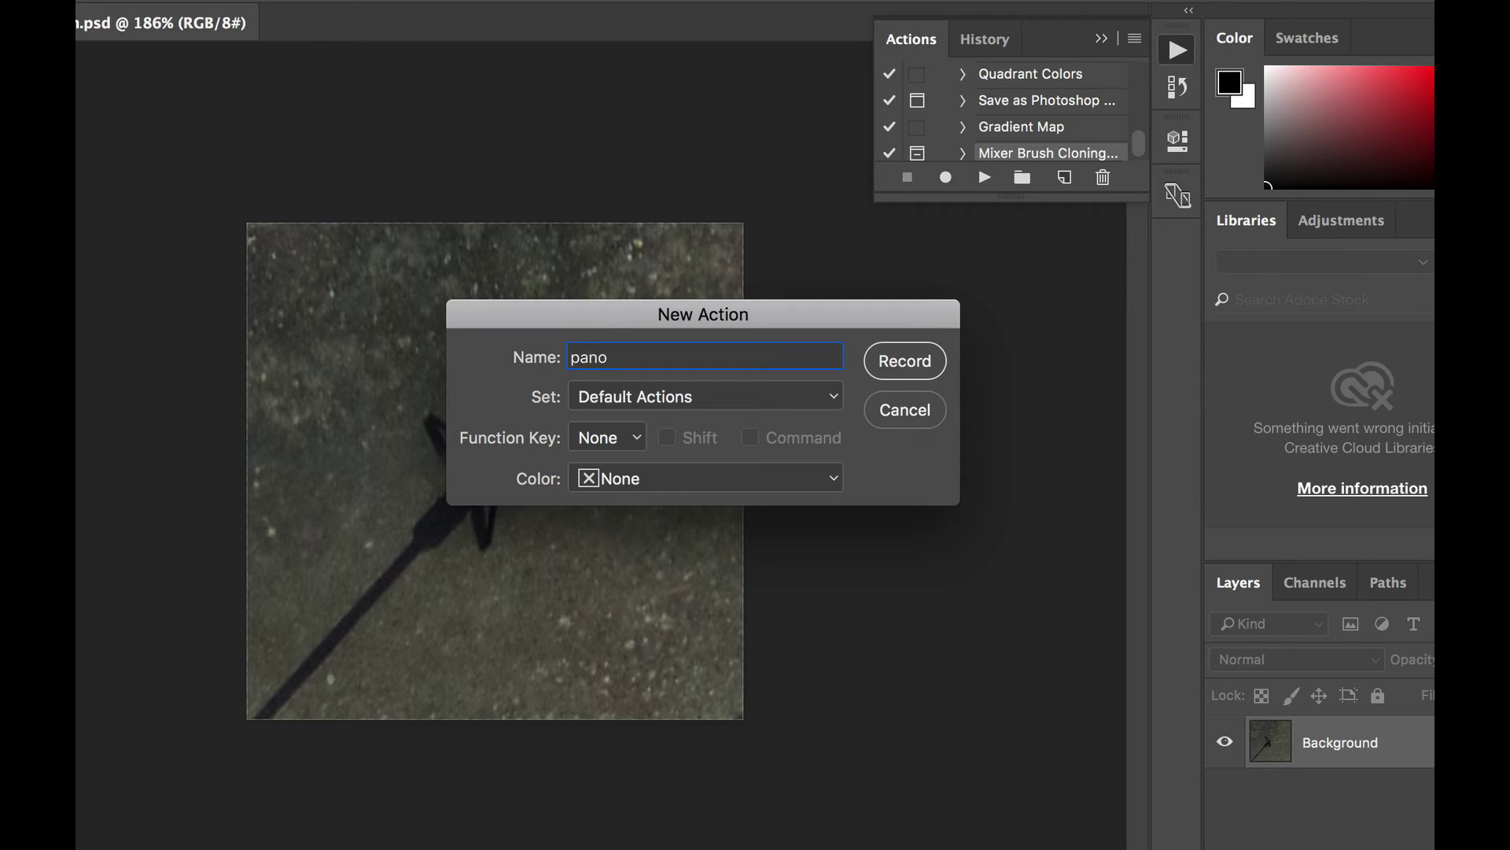
text(patch)
- Start recording panopatch and duplicate the Background layer into Background copy
click(900, 362)
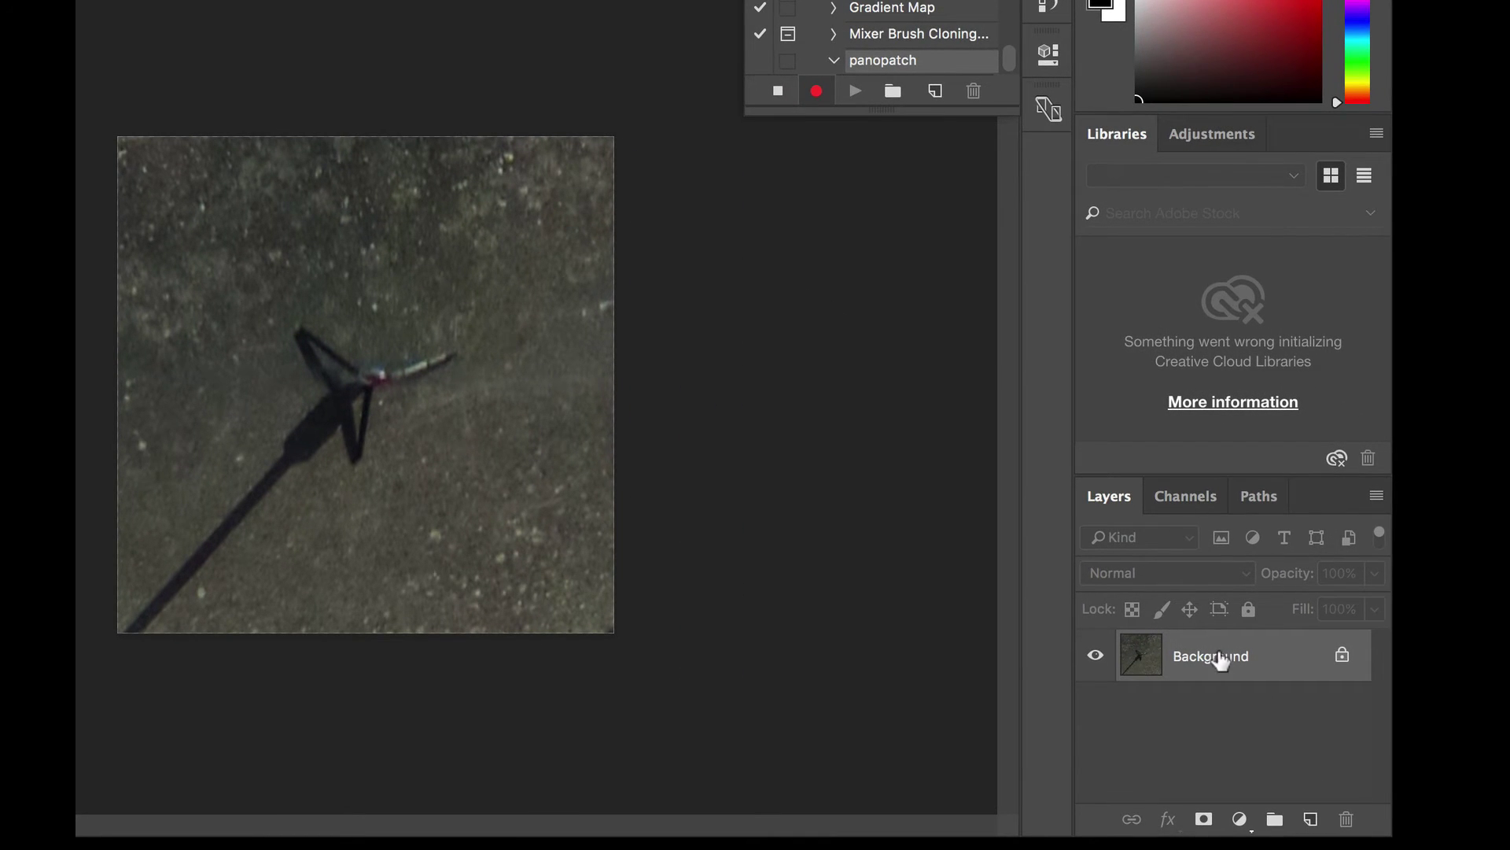
drag(1221, 661, 1309, 818)
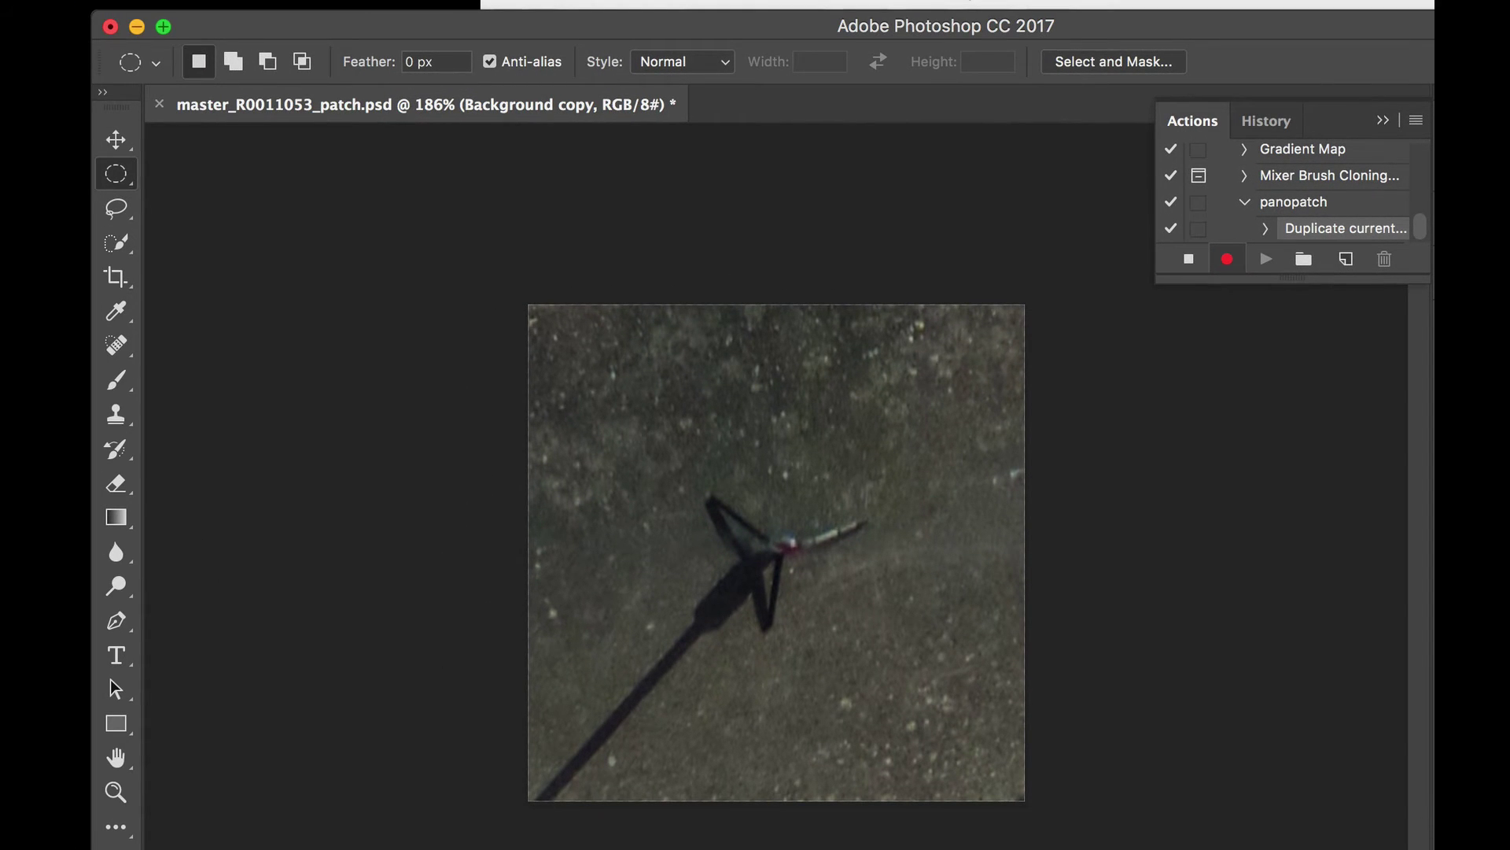
- Draw an elliptical selection centered on the tripod and Content-Aware Fill it away
click(133, 191)
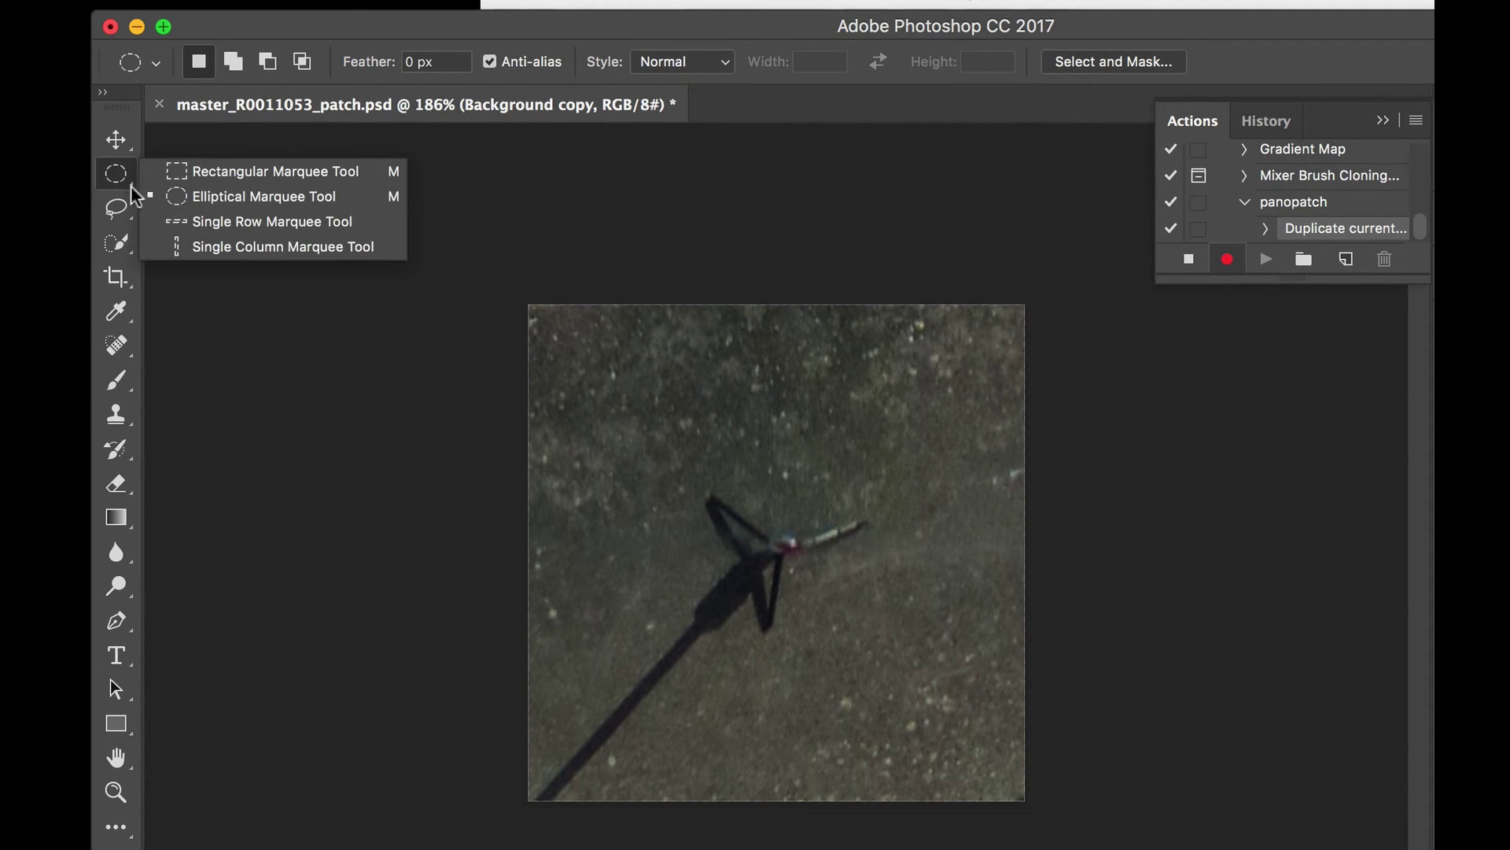
click(191, 199)
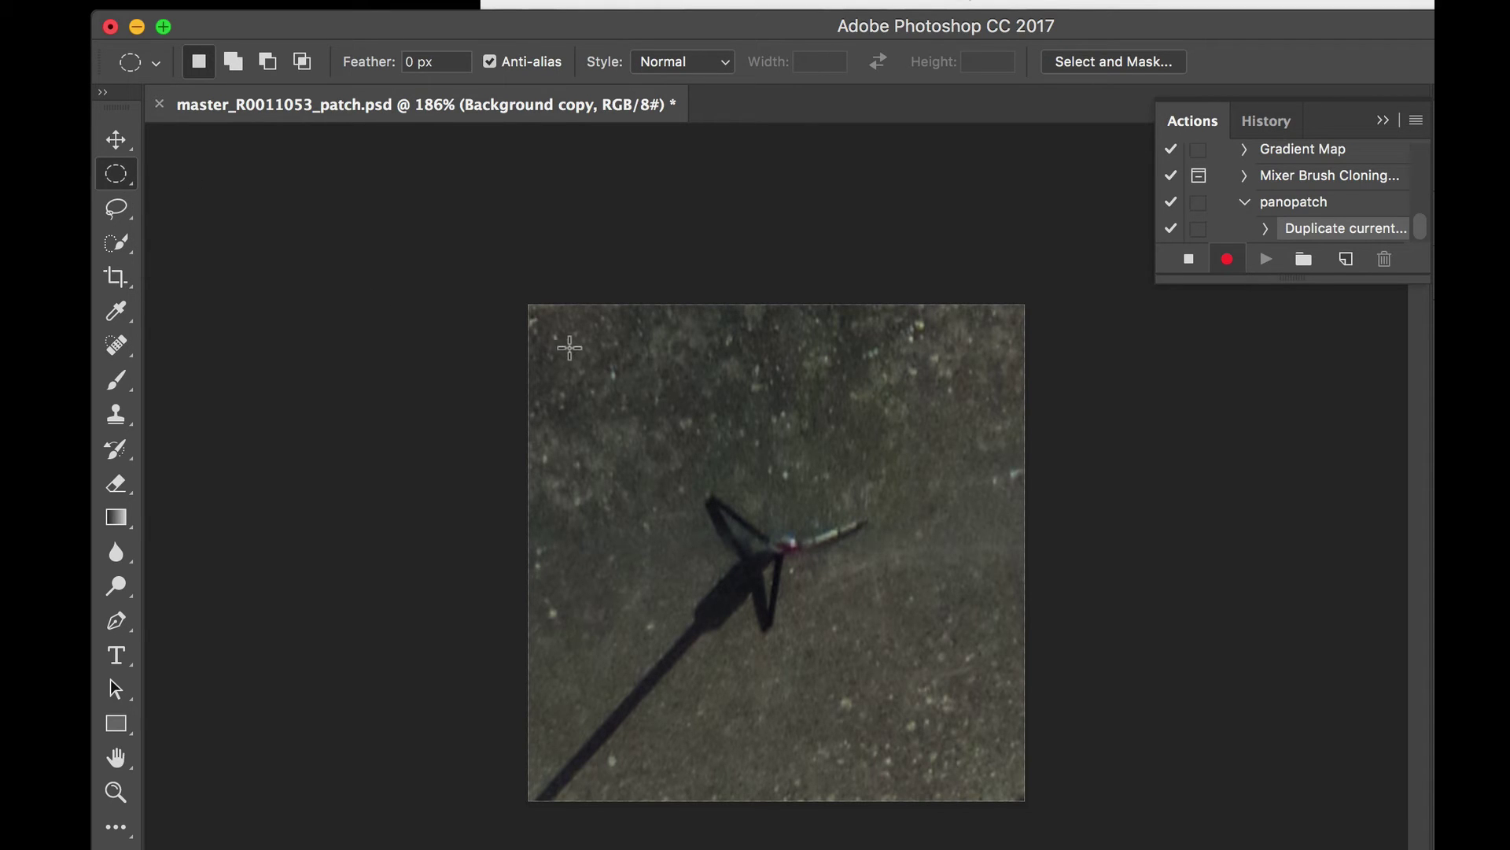
drag(756, 534, 951, 733)
drag(822, 566, 840, 583)
right_click(782, 480)
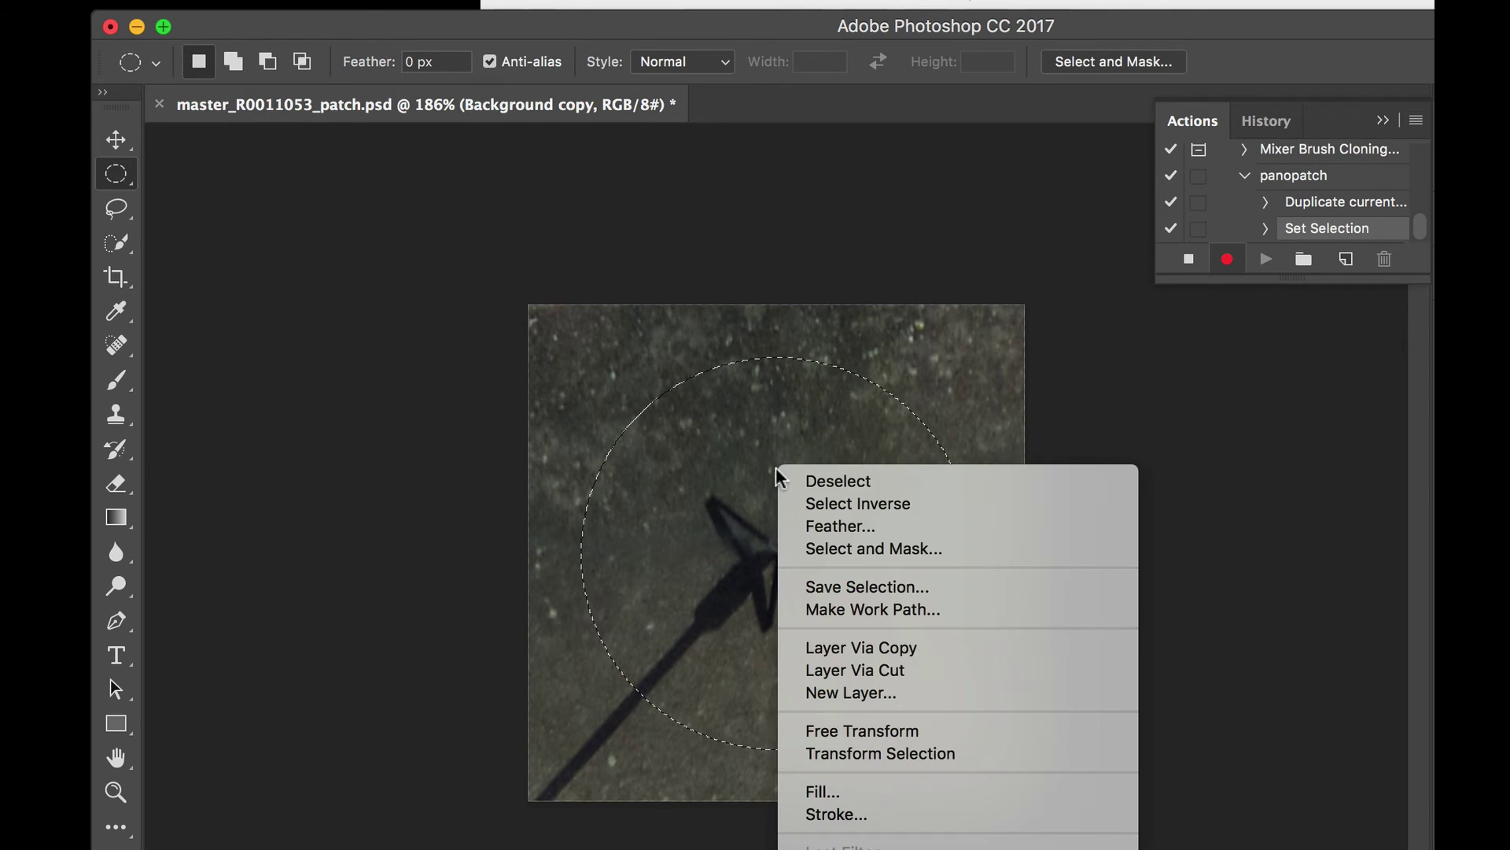
click(958, 793)
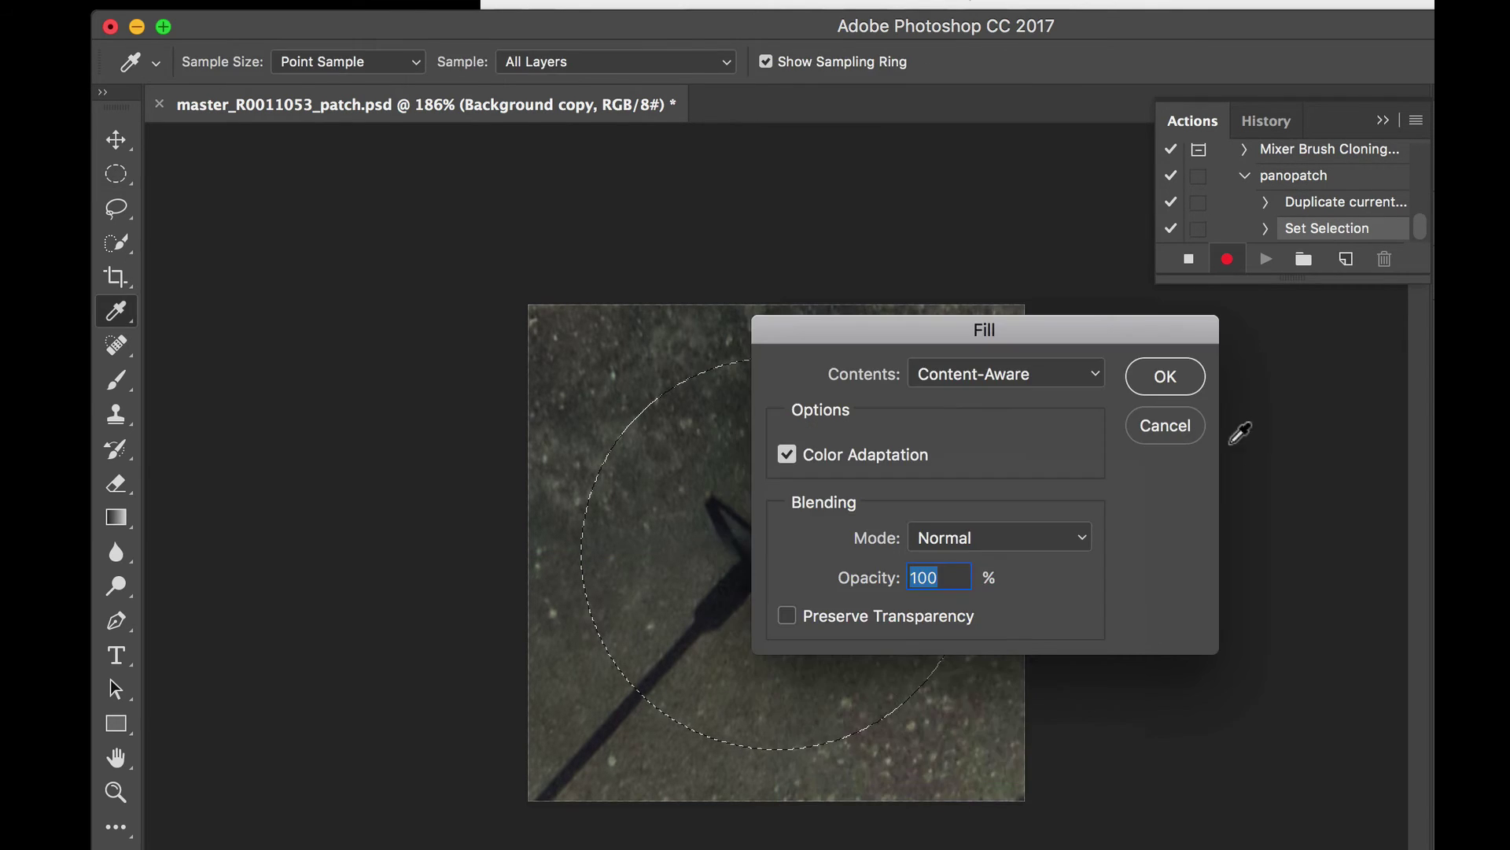
click(1165, 377)
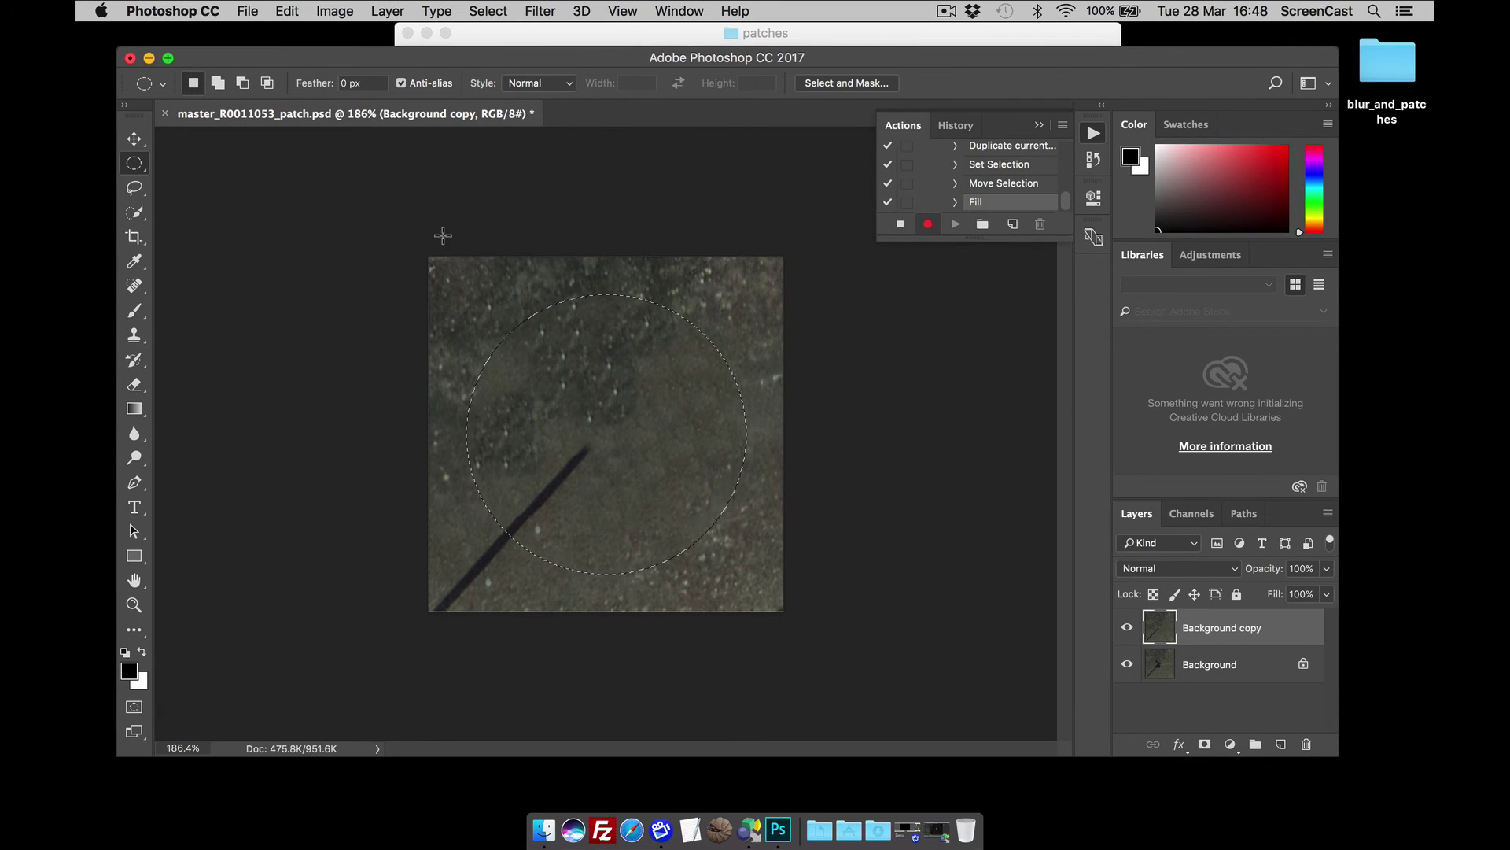
- Save the edited patch, stop recording panopatch, and minimize Photoshop
click(247, 11)
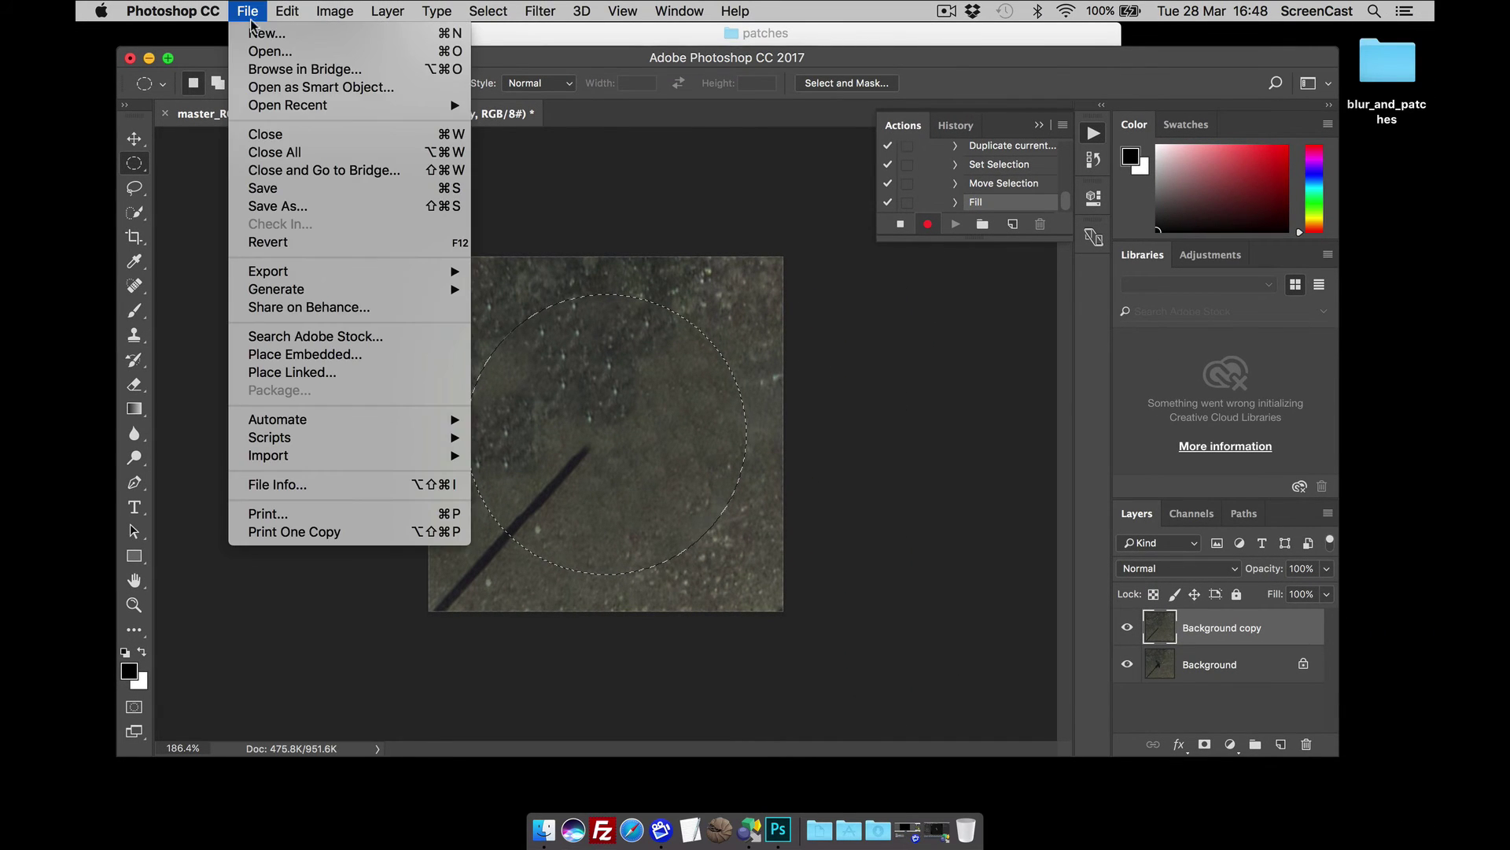
click(296, 192)
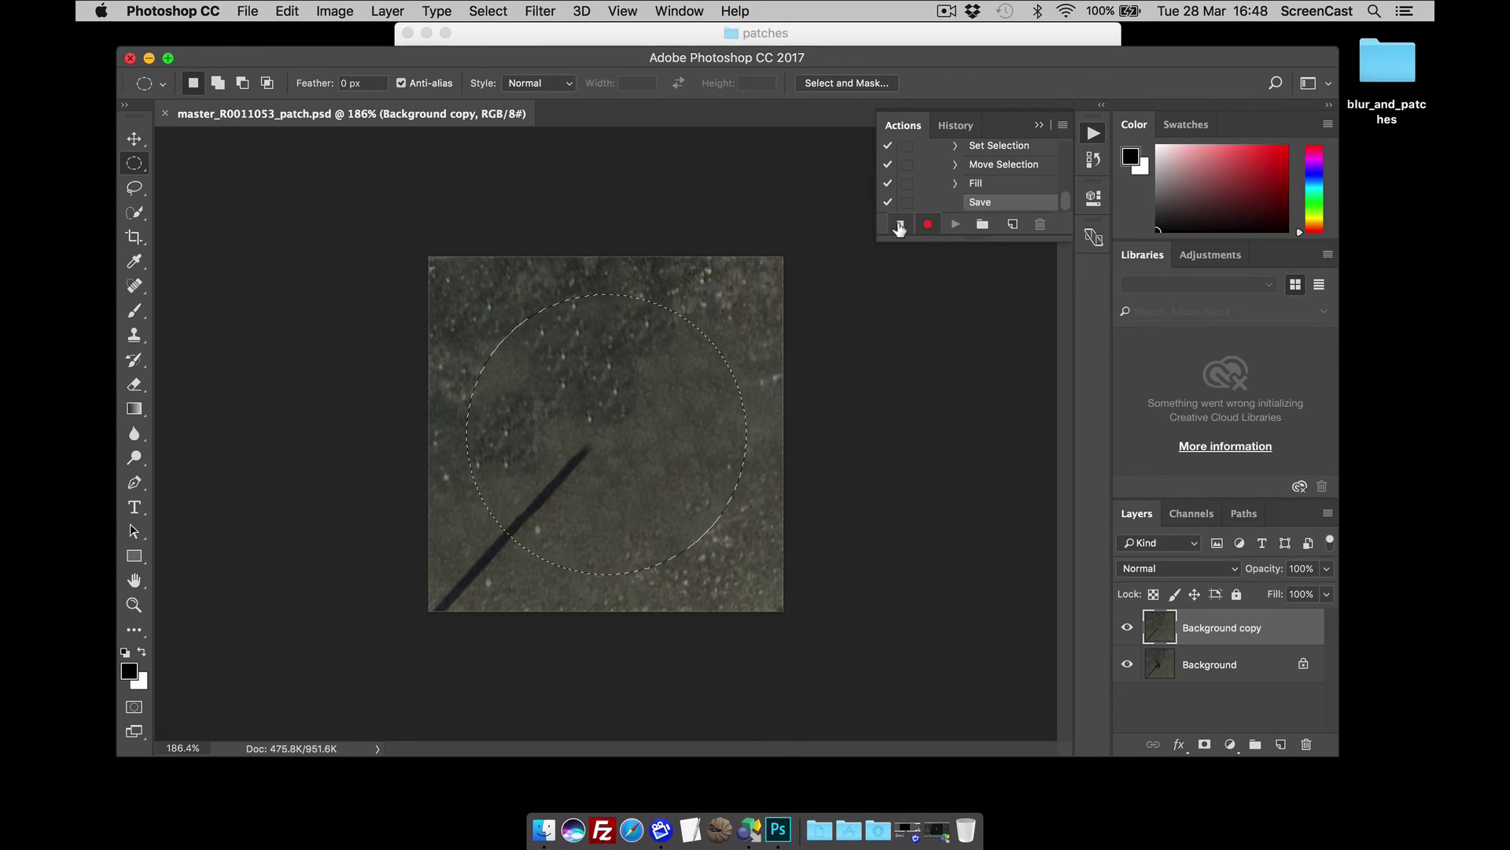
click(899, 225)
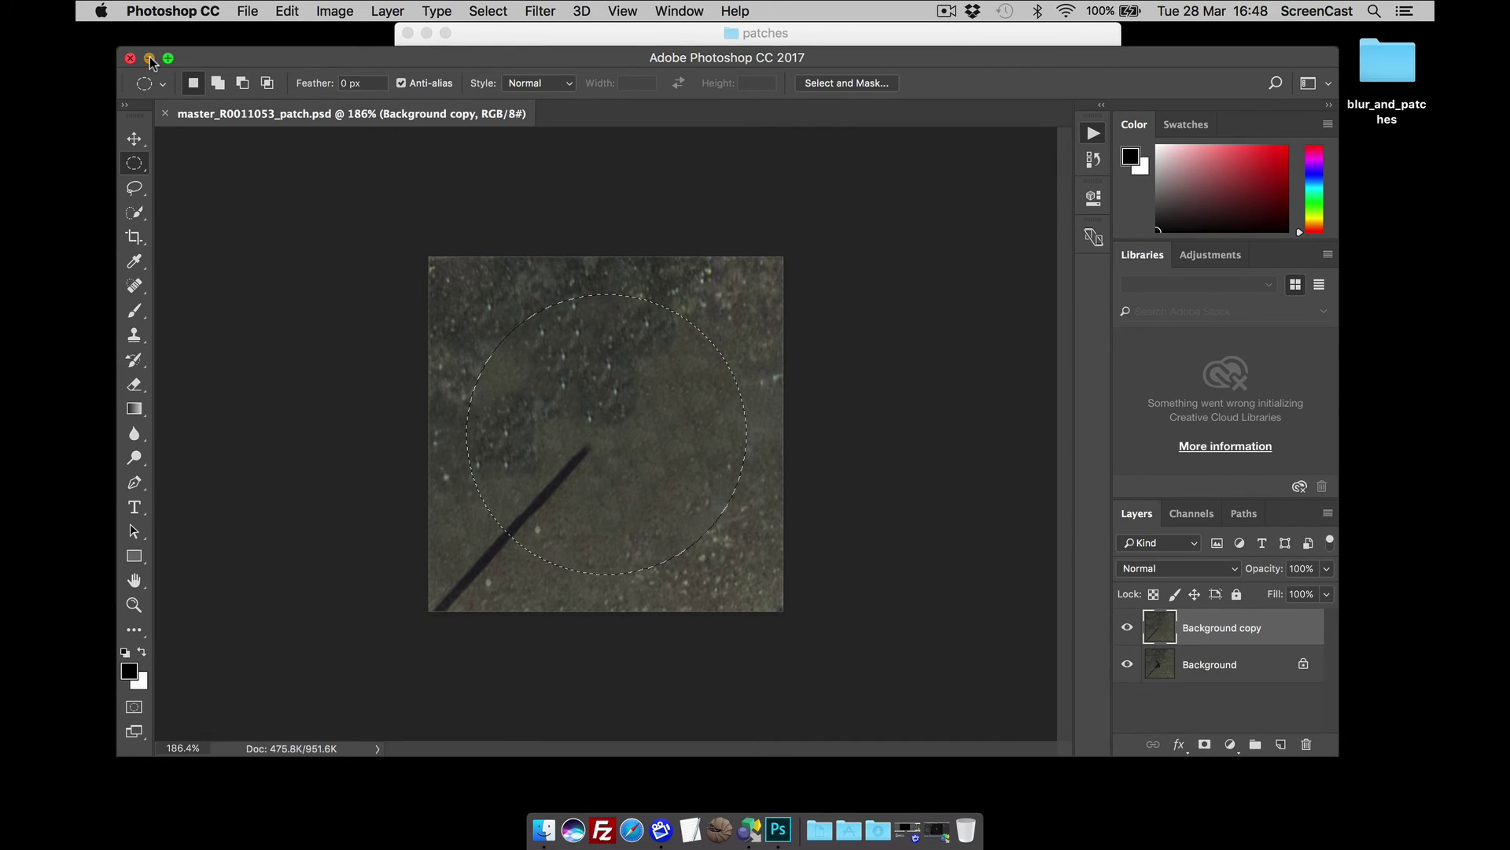
click(149, 59)
- Quick Look master_R0011053_patch.psd in the patches folder, then close the preview
click(604, 126)
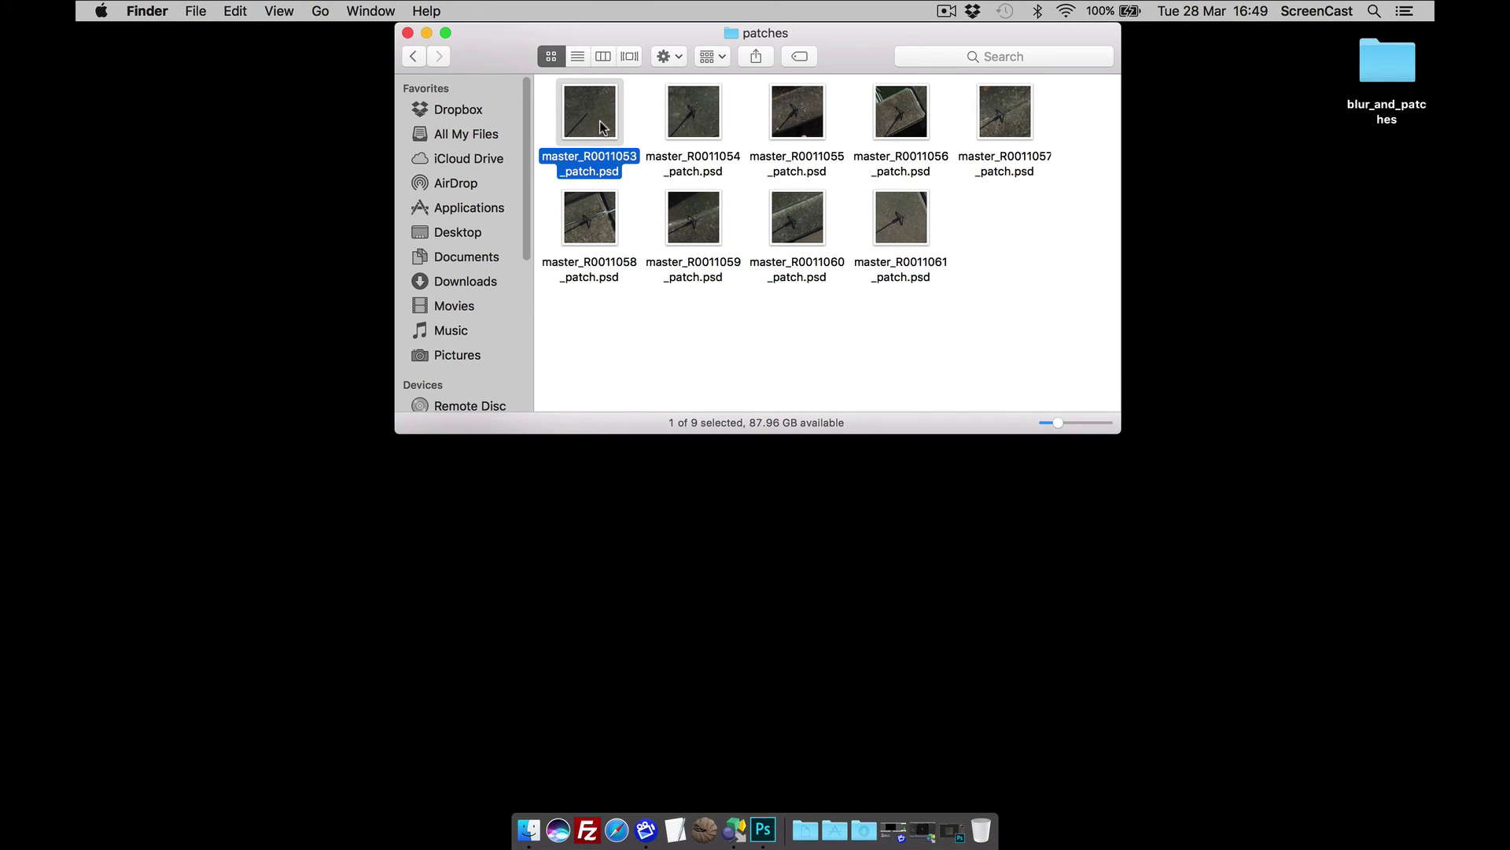
key(space)
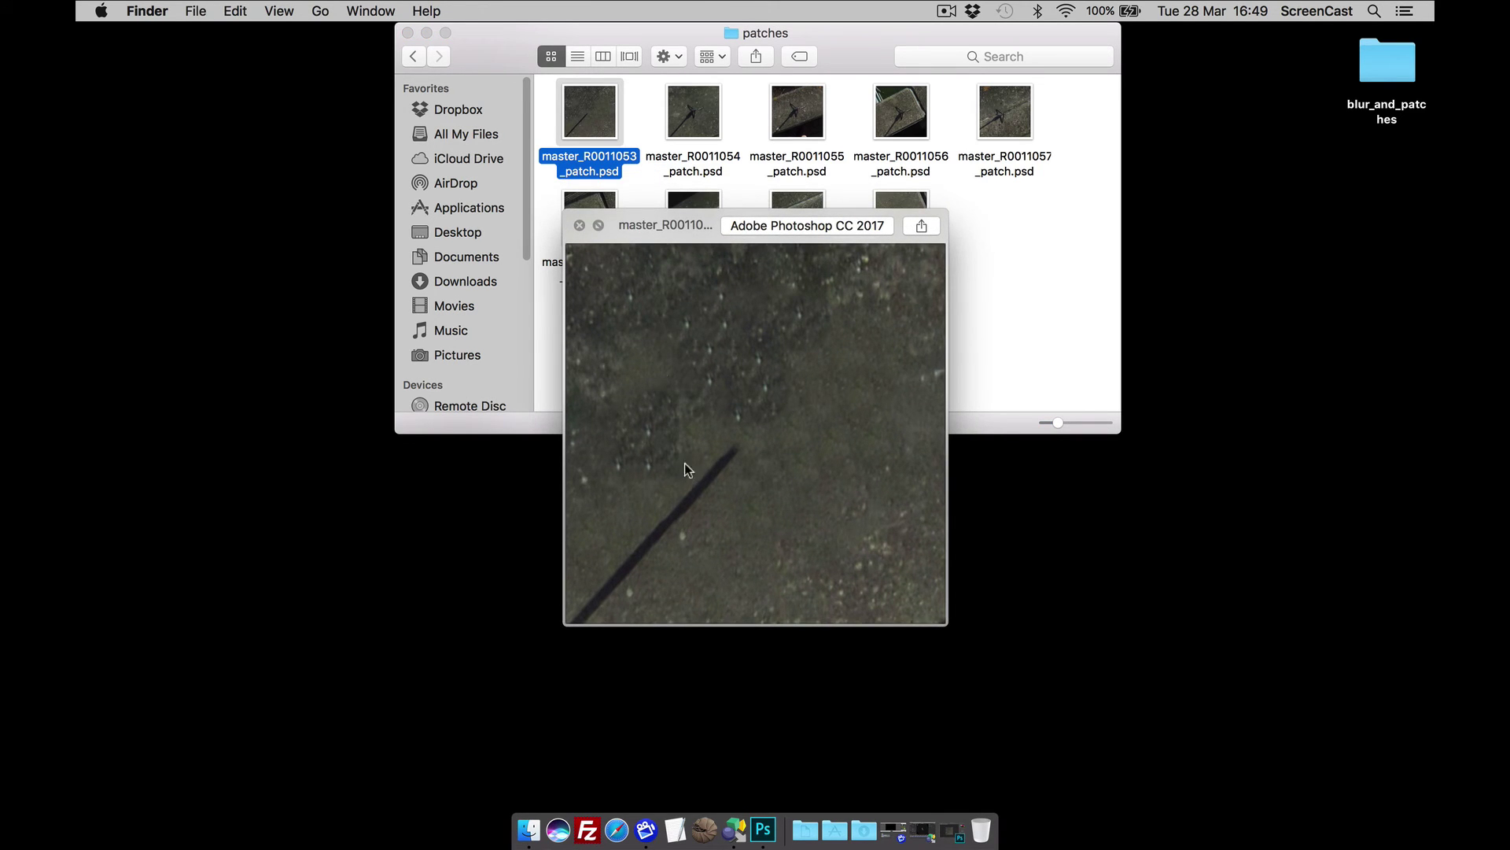
key(space)
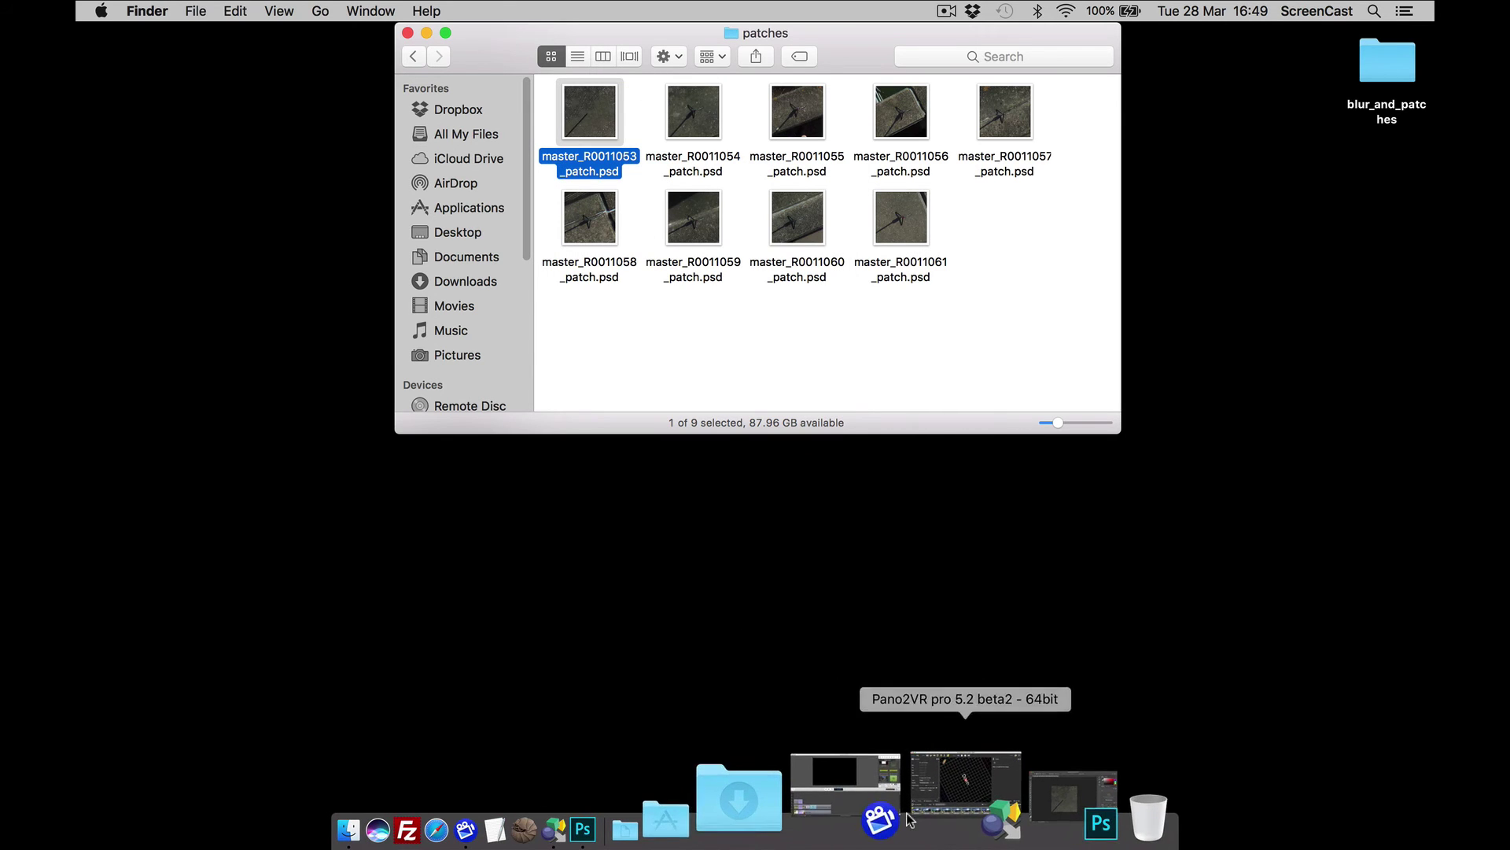
- Restore Pano2VR, review panoramas R0011053 through R0011055, then minimize it
click(920, 799)
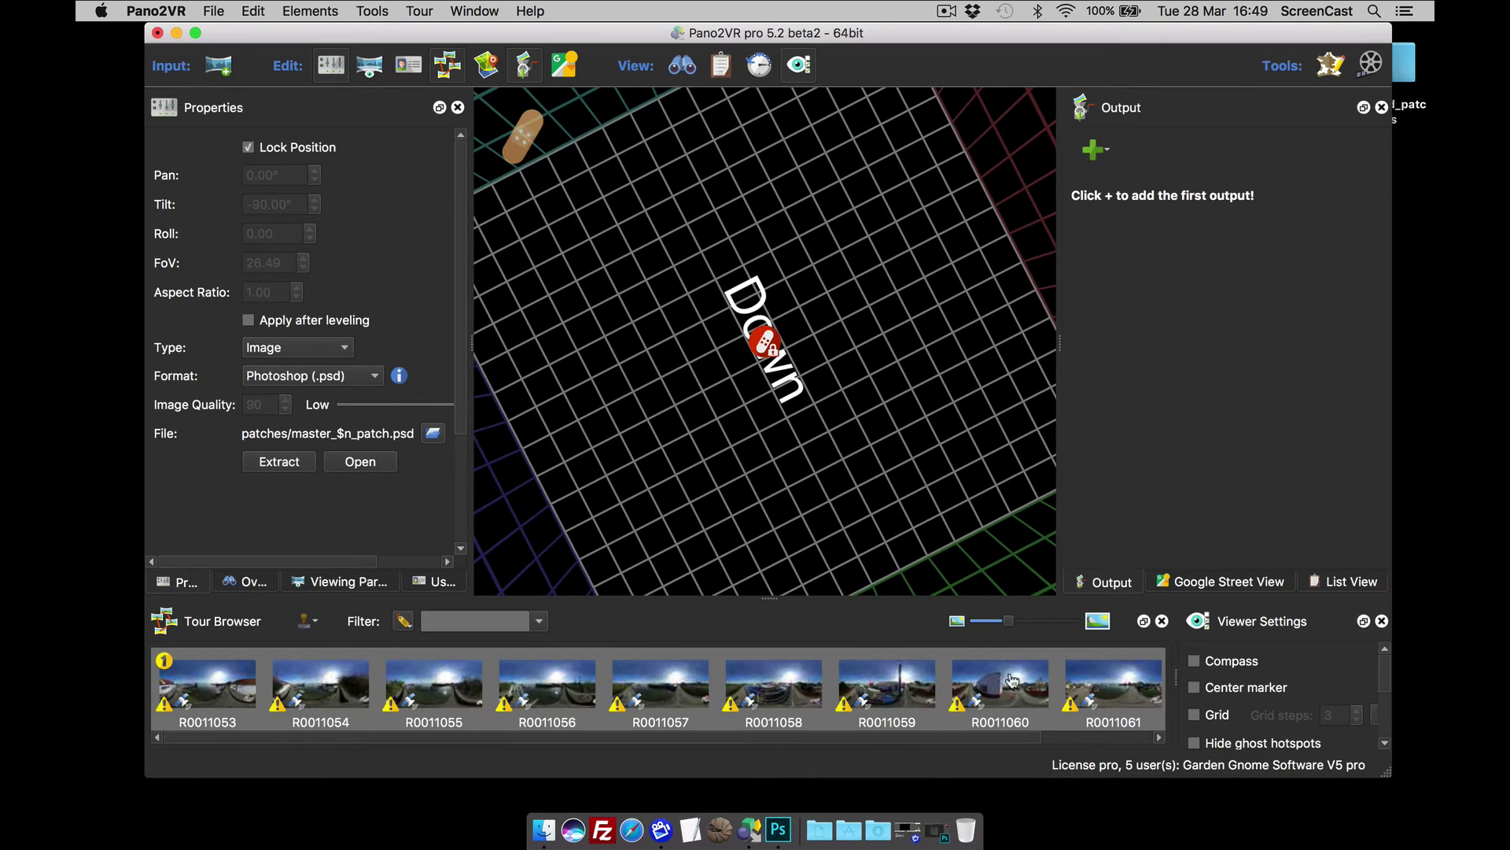
click(199, 712)
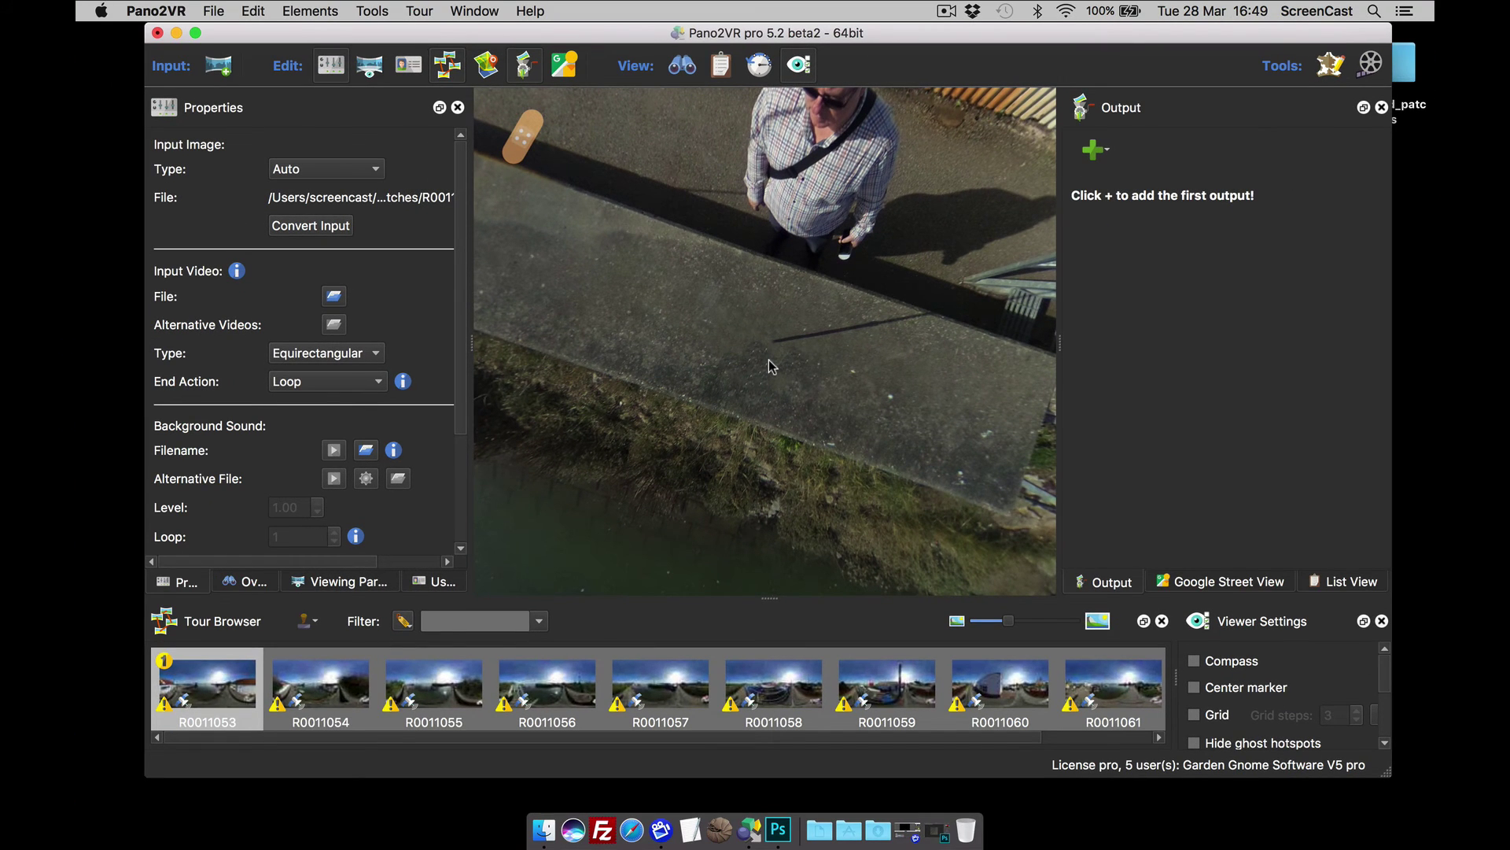
click(329, 691)
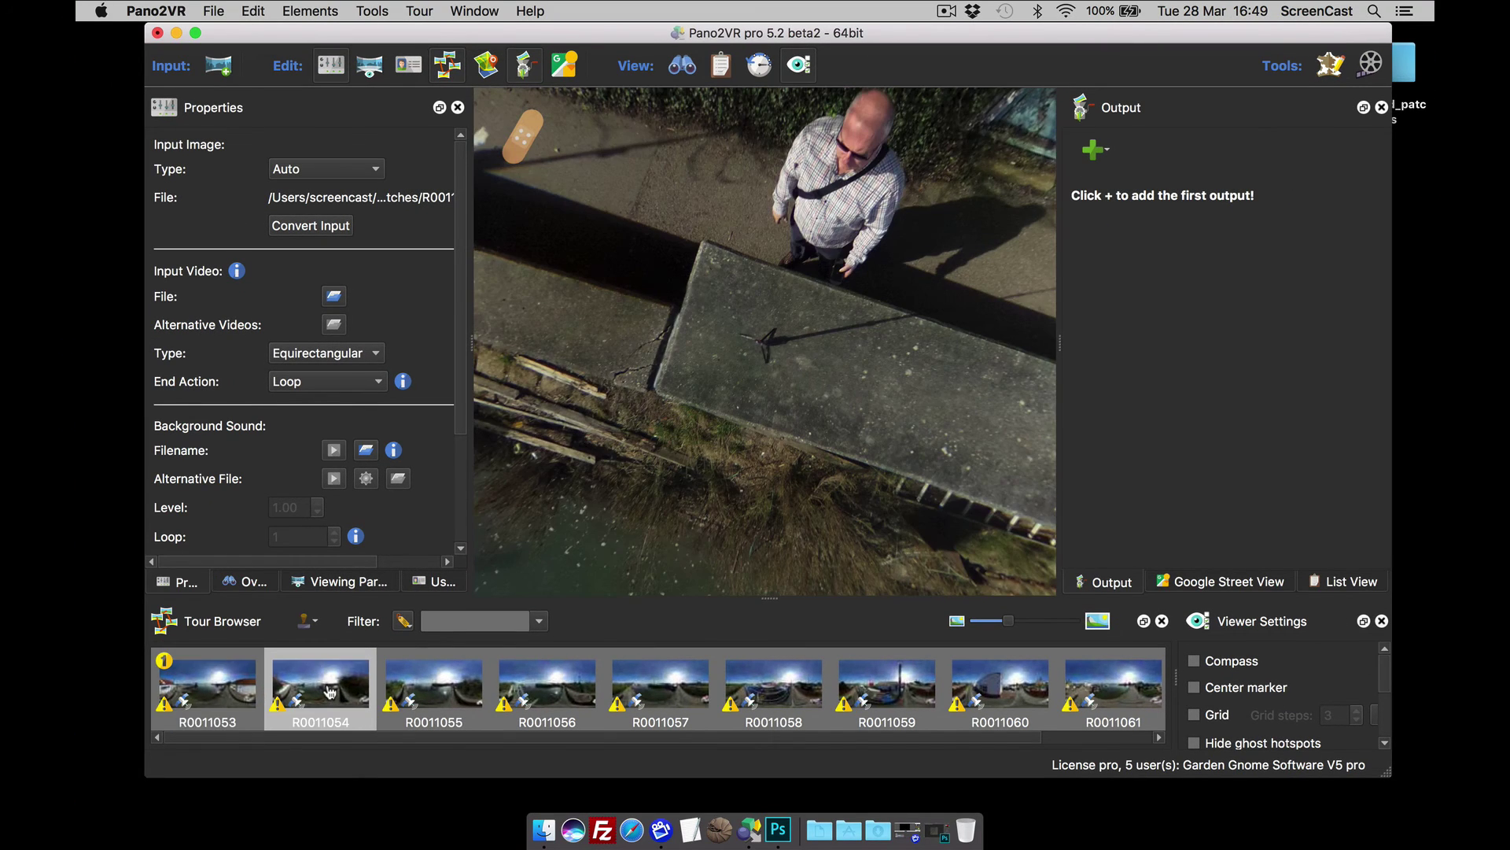
click(434, 700)
click(344, 695)
click(202, 697)
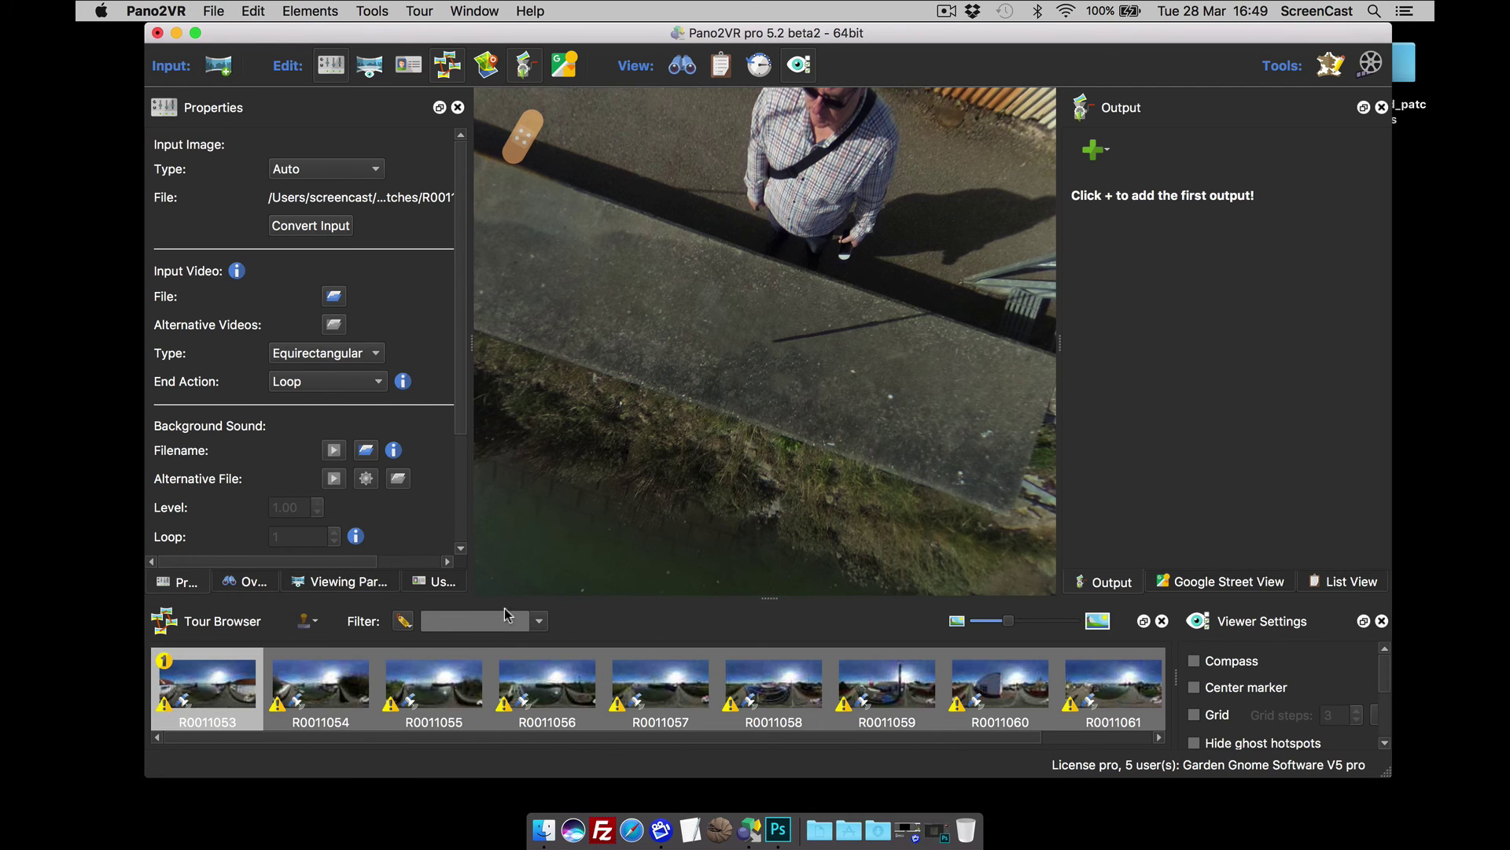
click(177, 33)
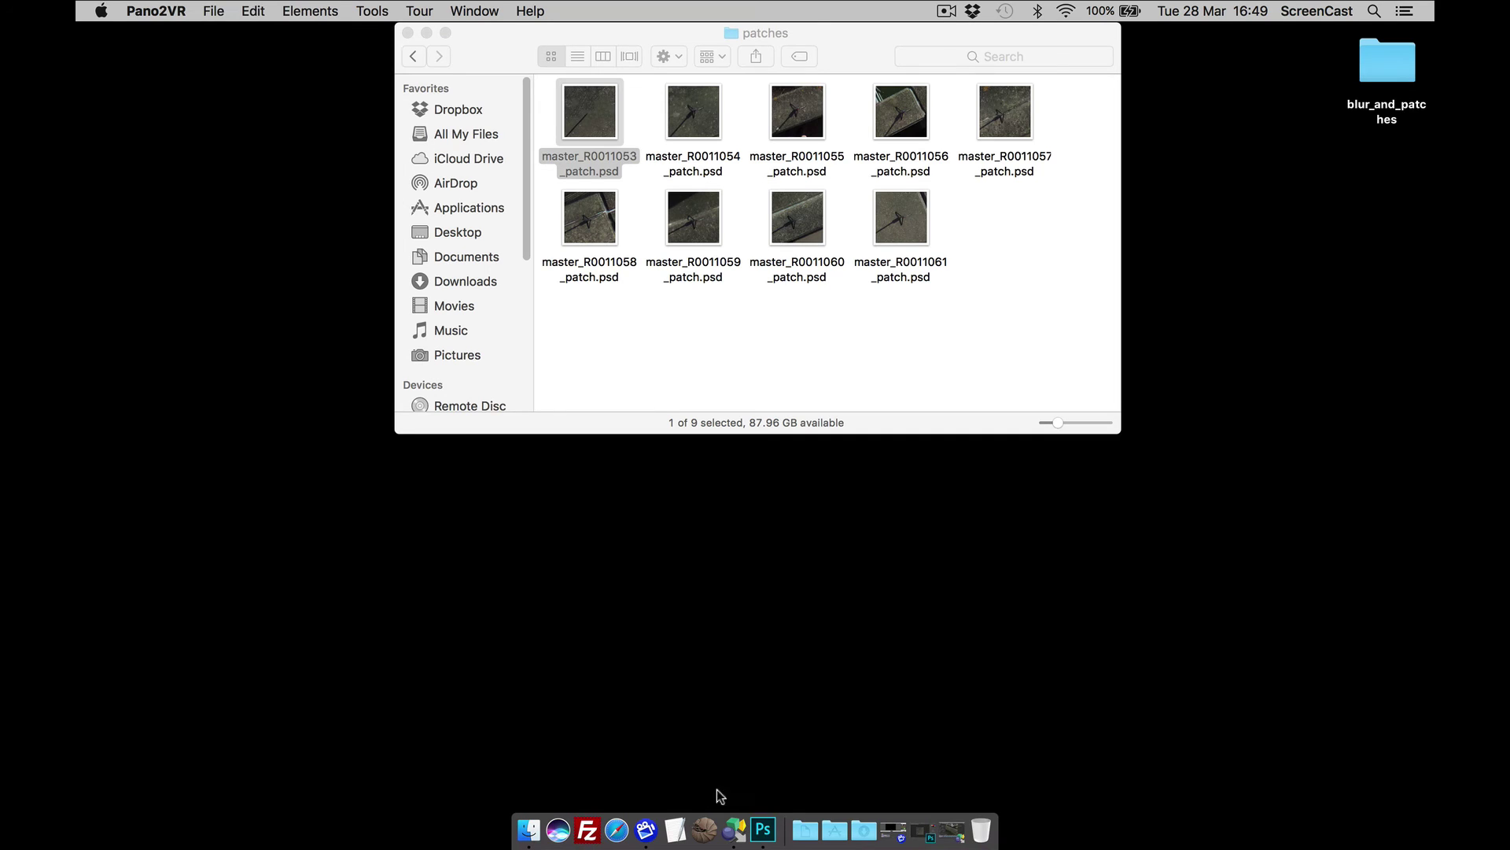
- Open File > Automate > Batch in Photoshop and select the panopatch action
click(764, 814)
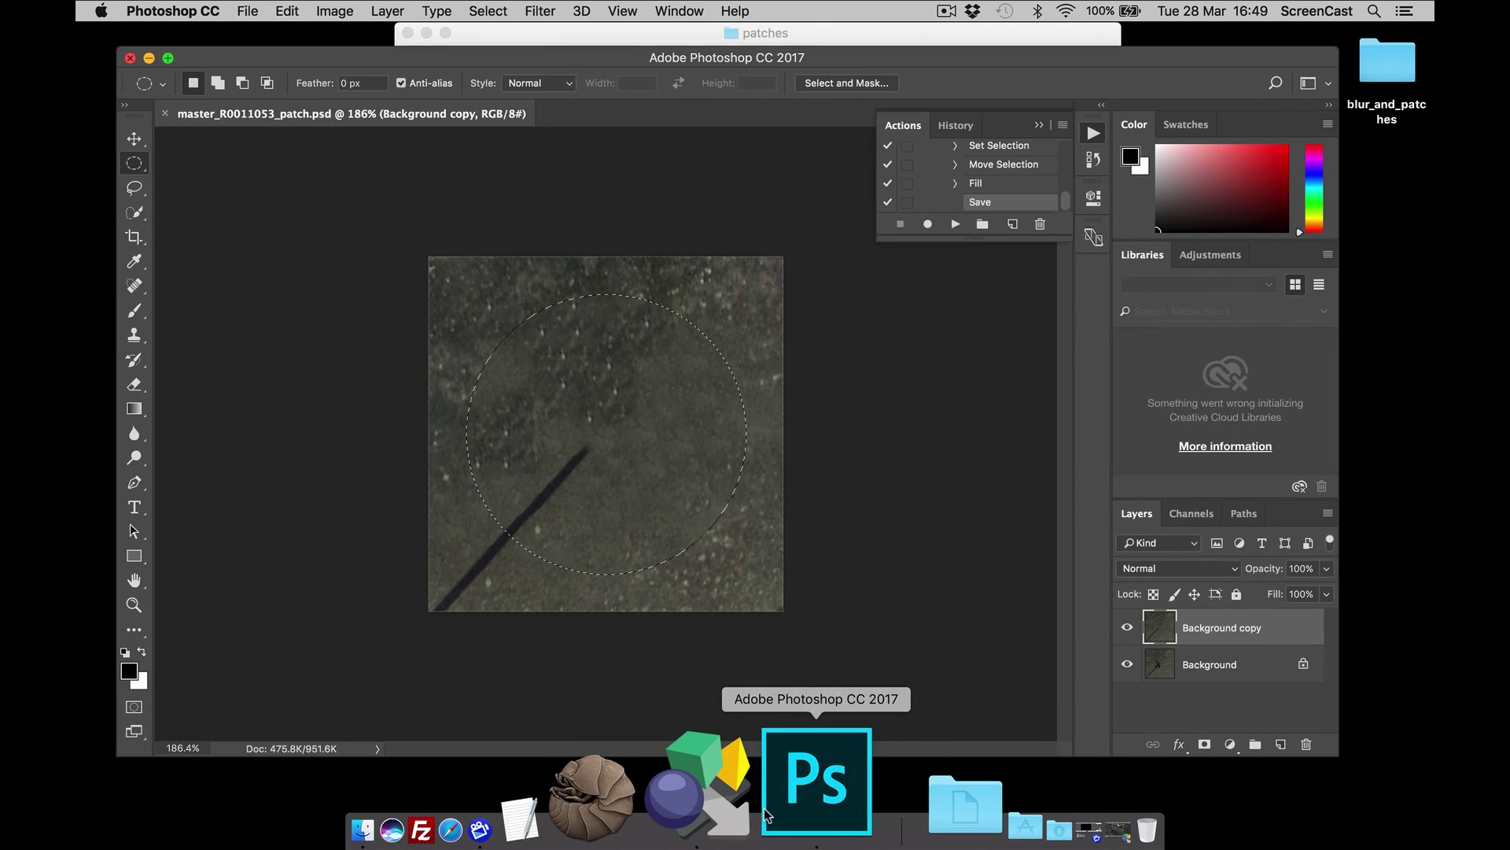
click(249, 12)
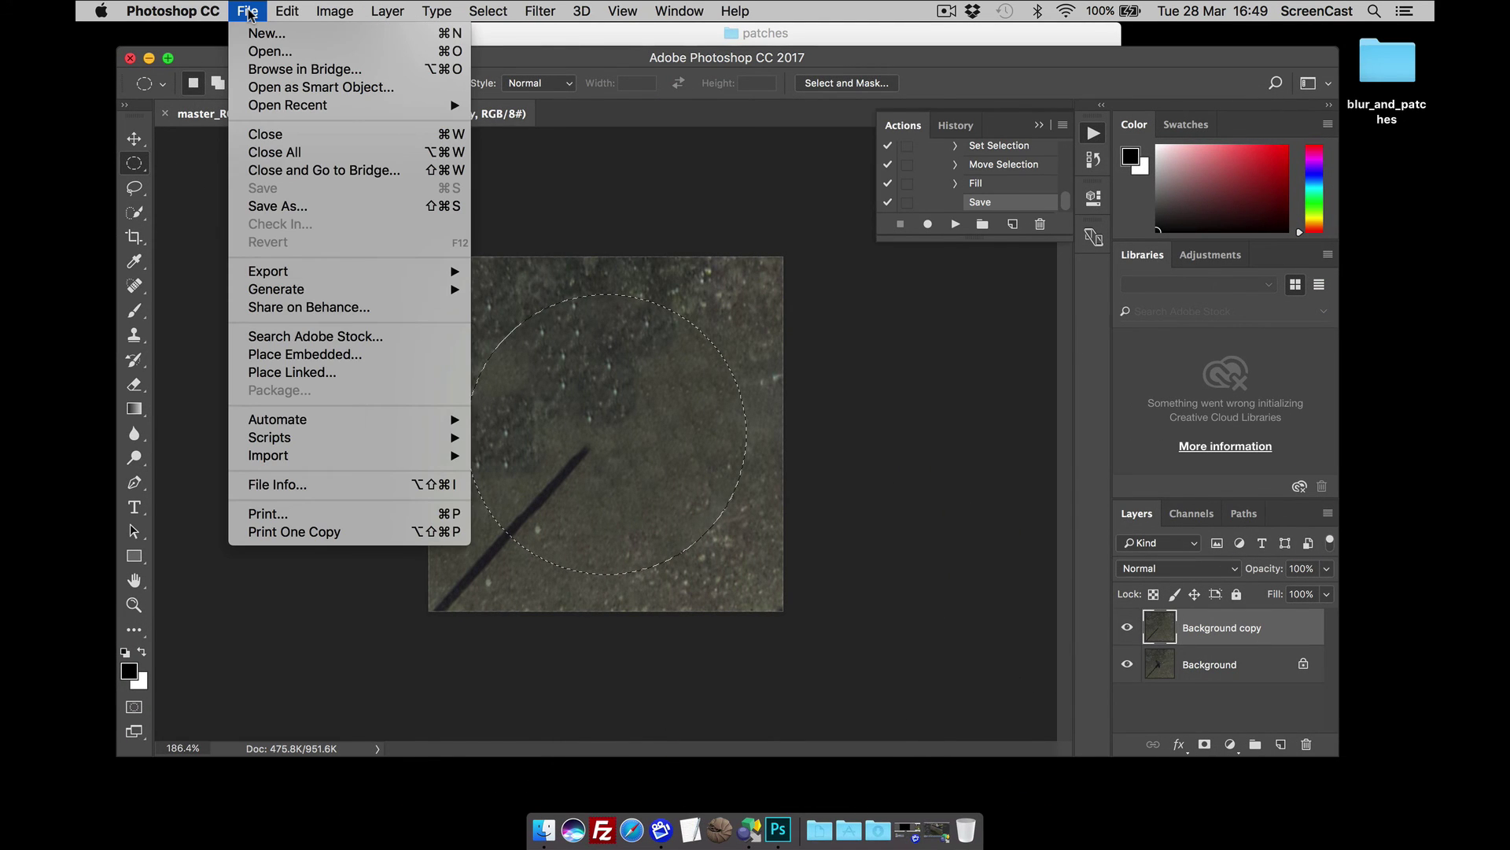
mouse_move(373, 422)
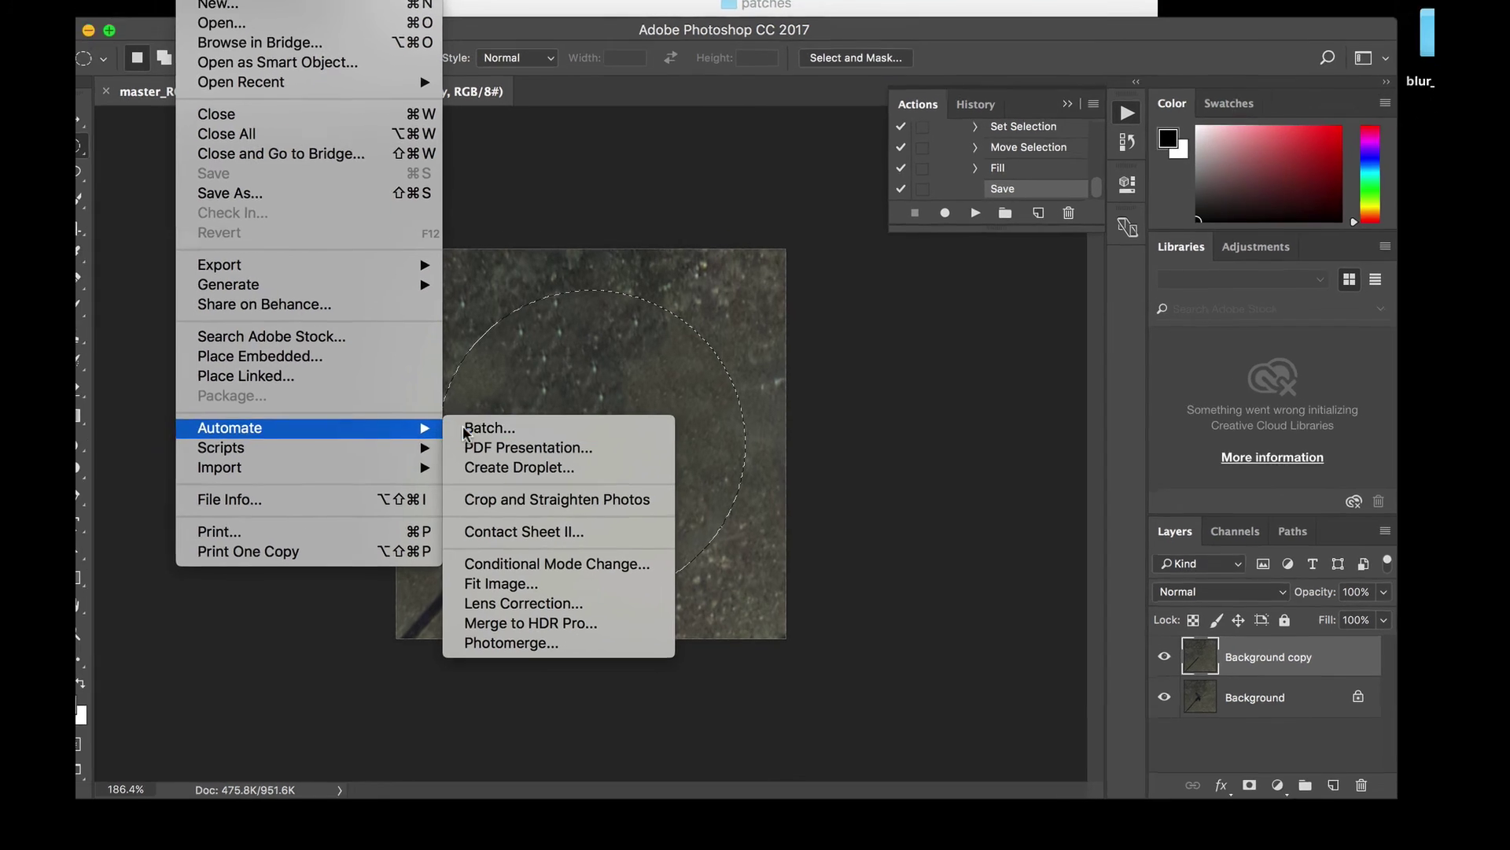
click(514, 419)
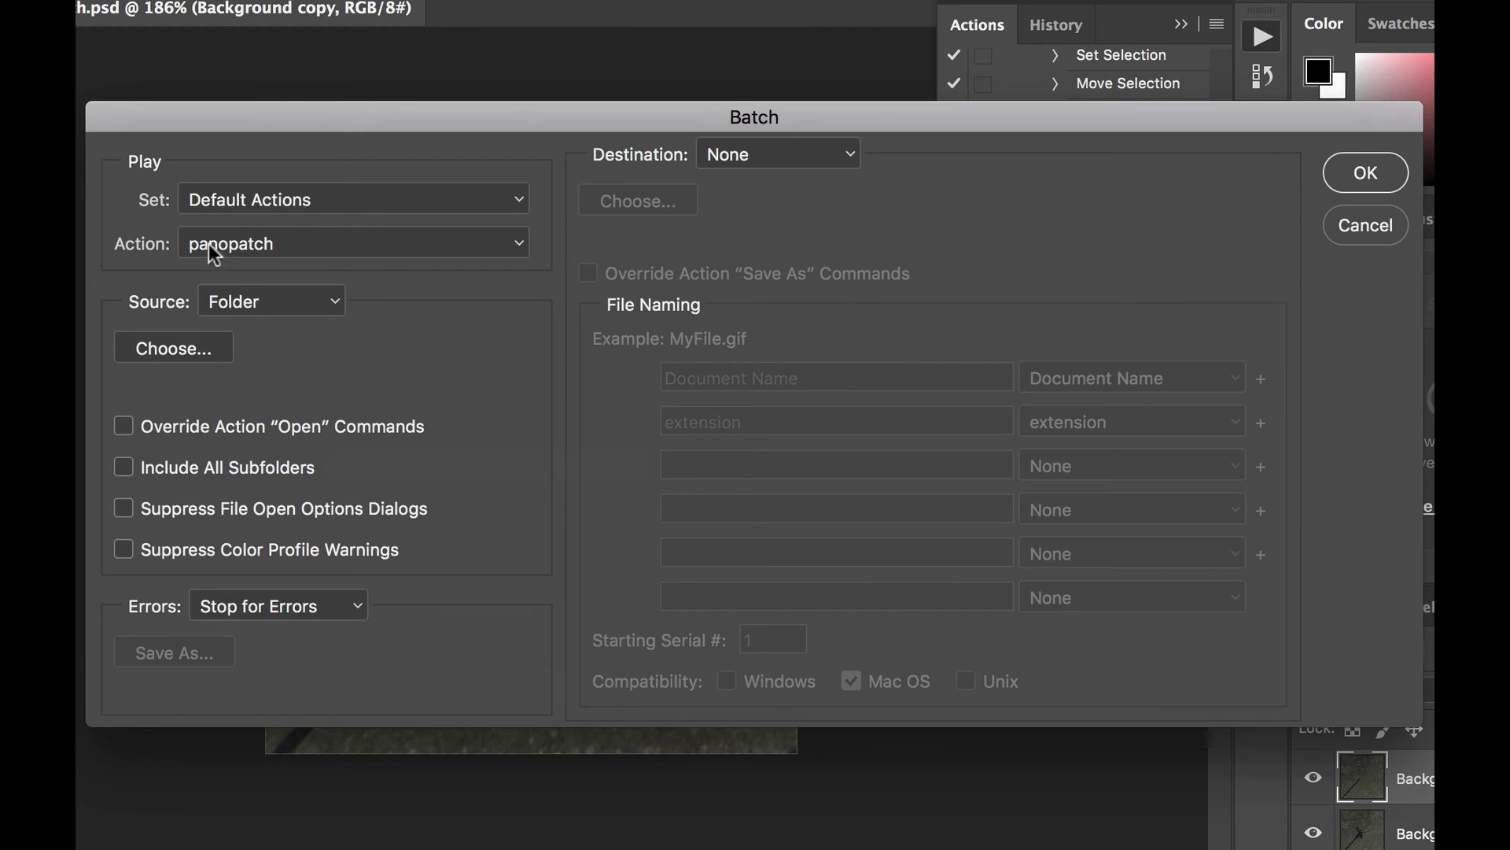
click(518, 243)
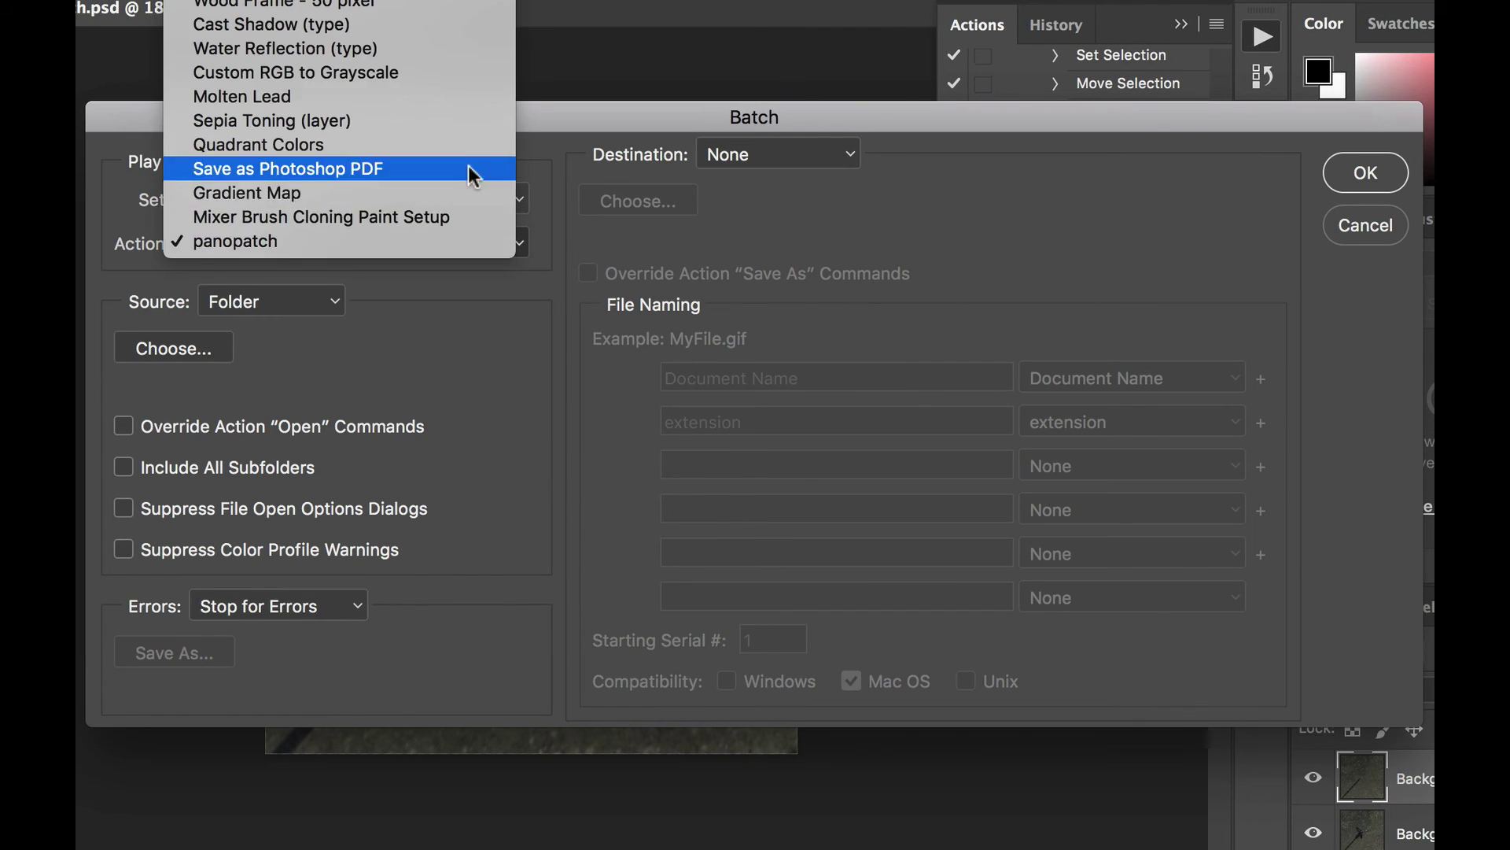
click(471, 248)
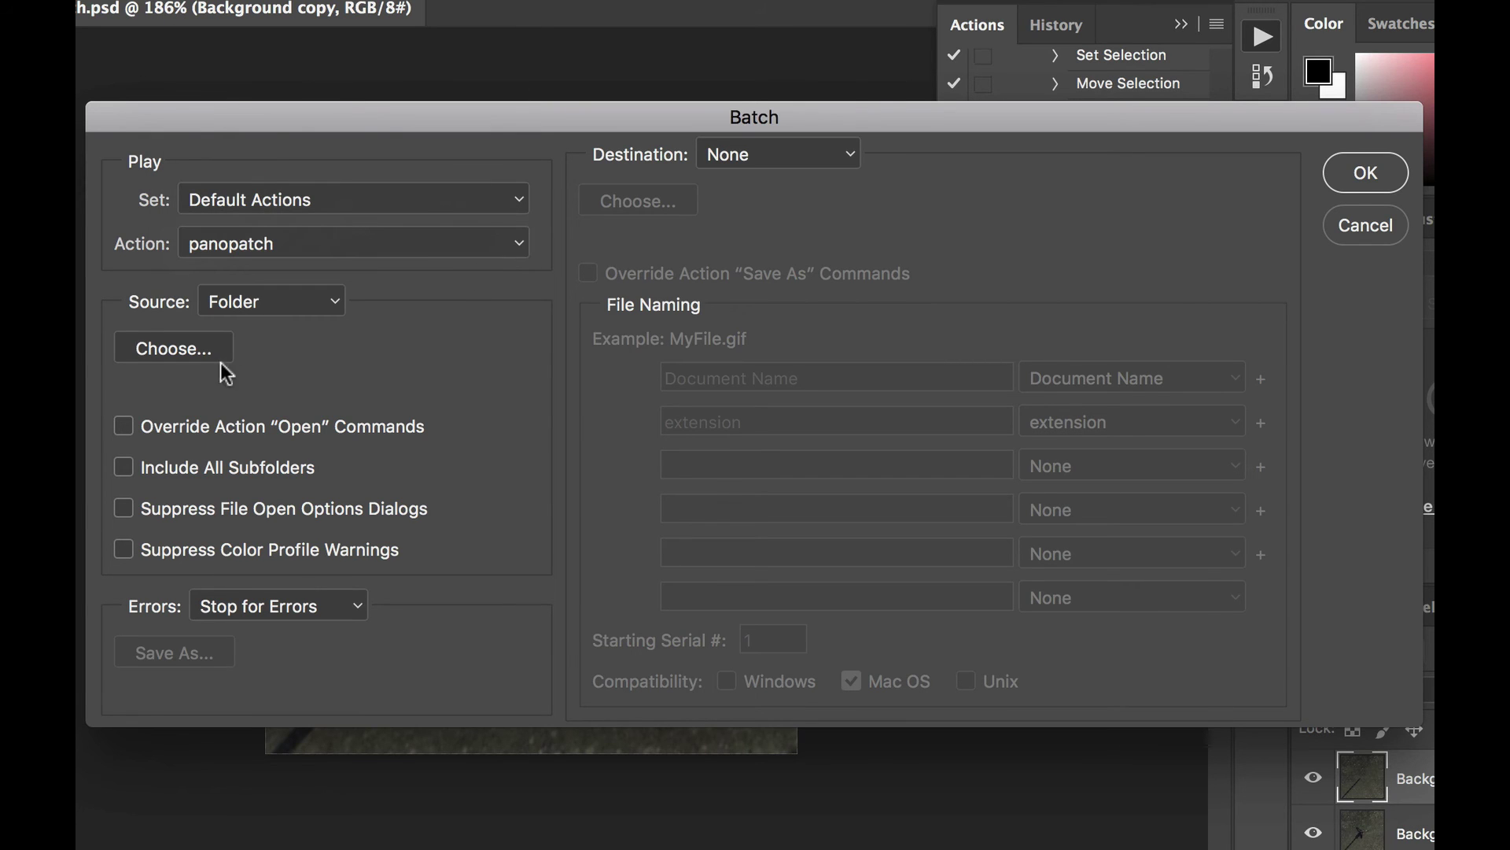
- Set Desktop/blur_and_patches/patches as the batch source folder and run the batch
click(171, 347)
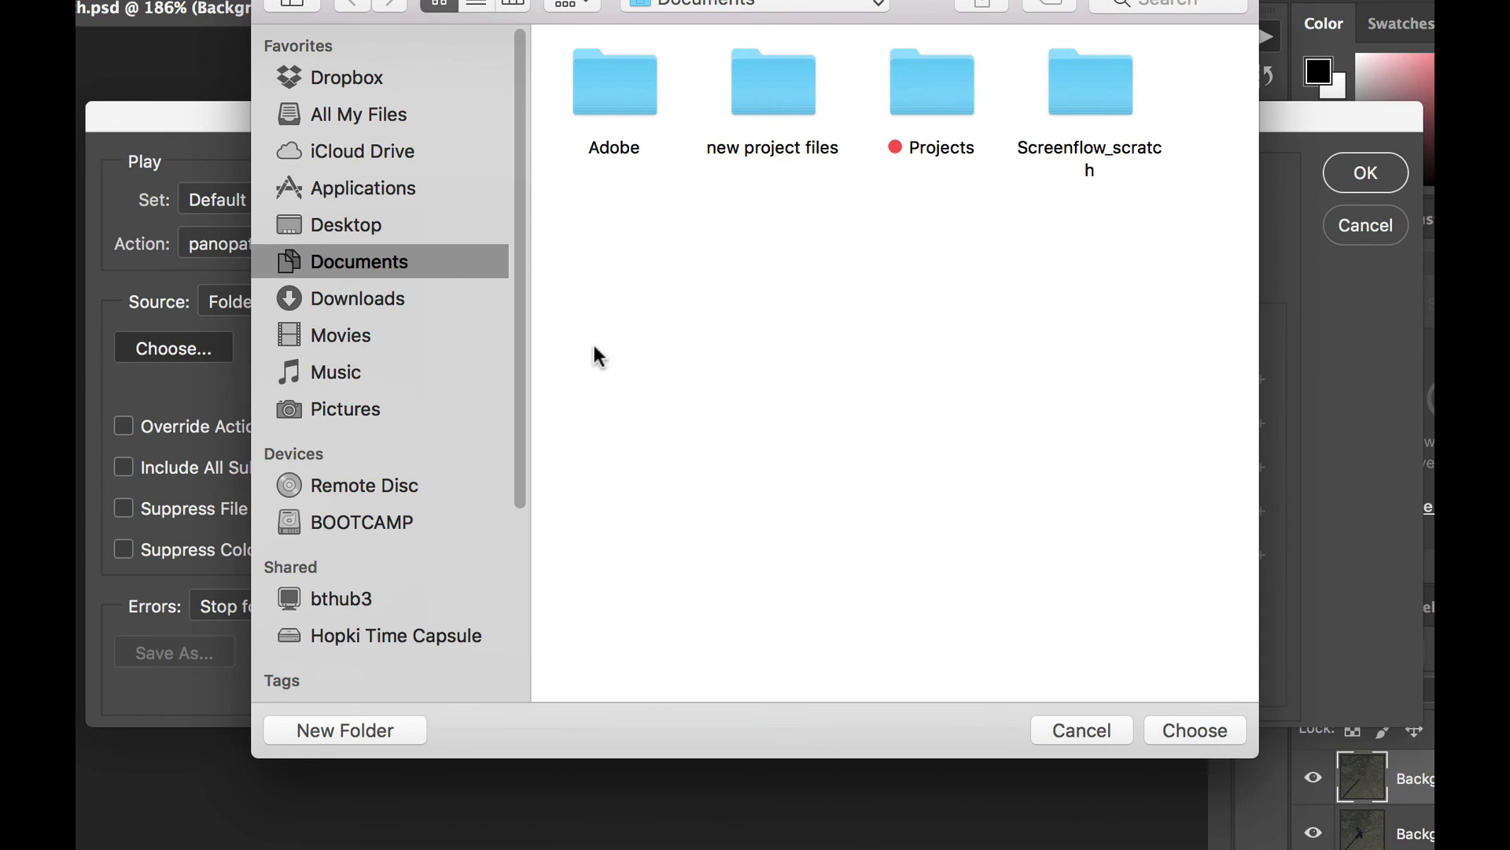
click(362, 229)
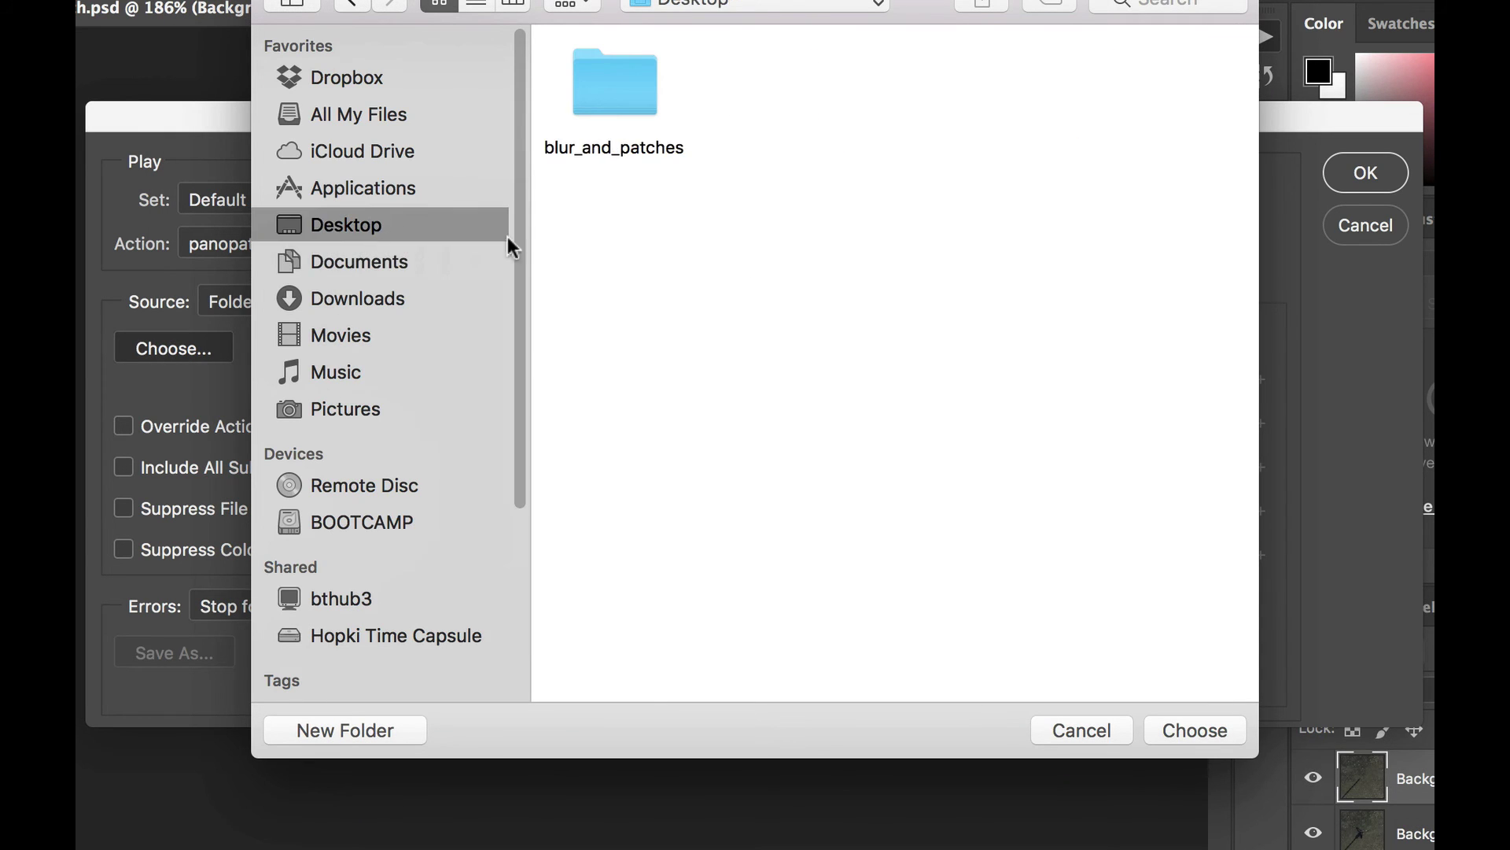
double_click(636, 96)
double_click(799, 95)
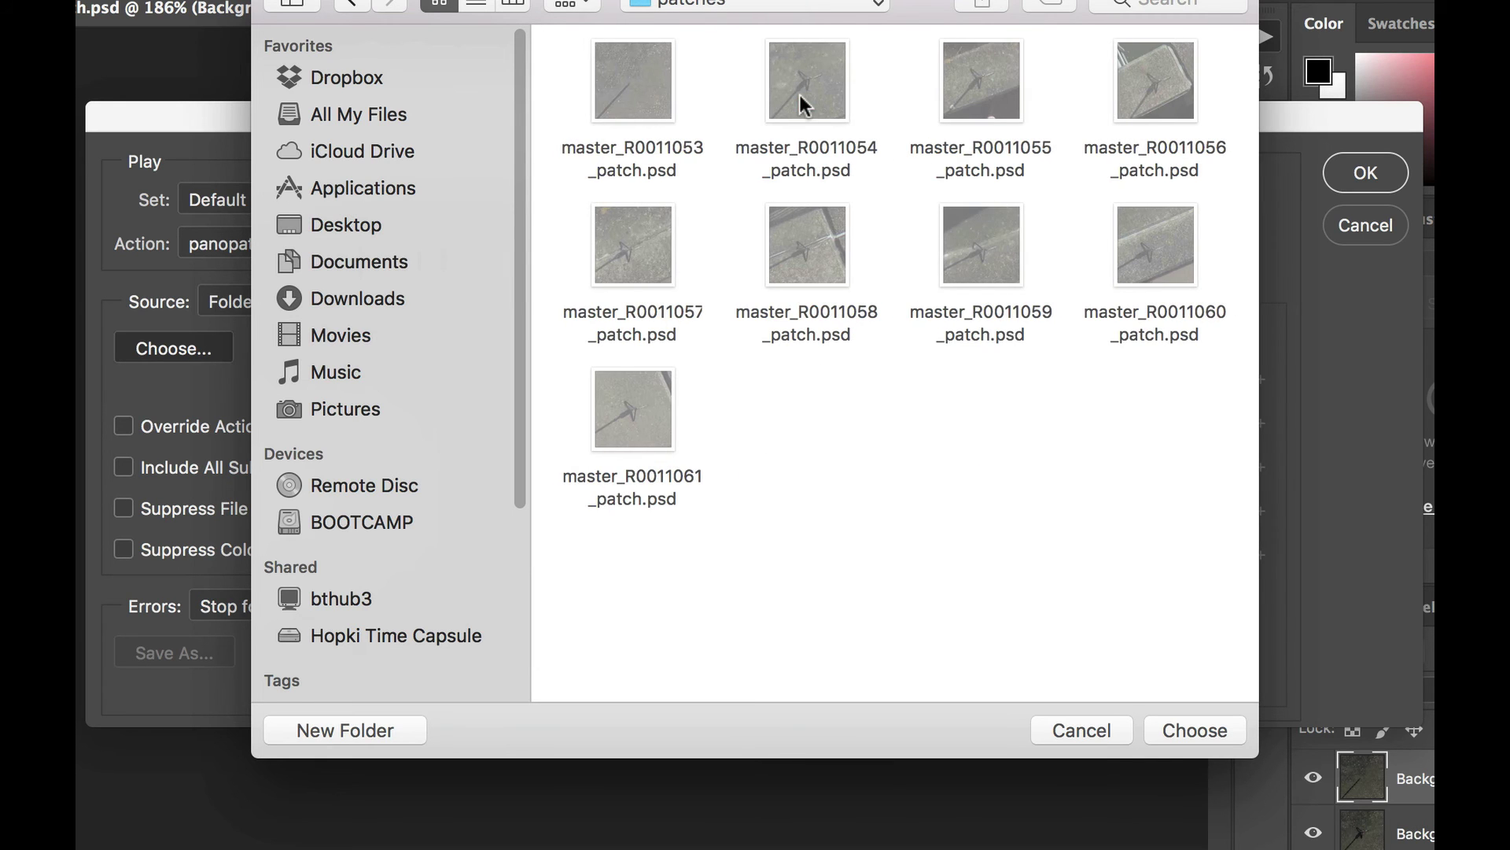
click(1195, 729)
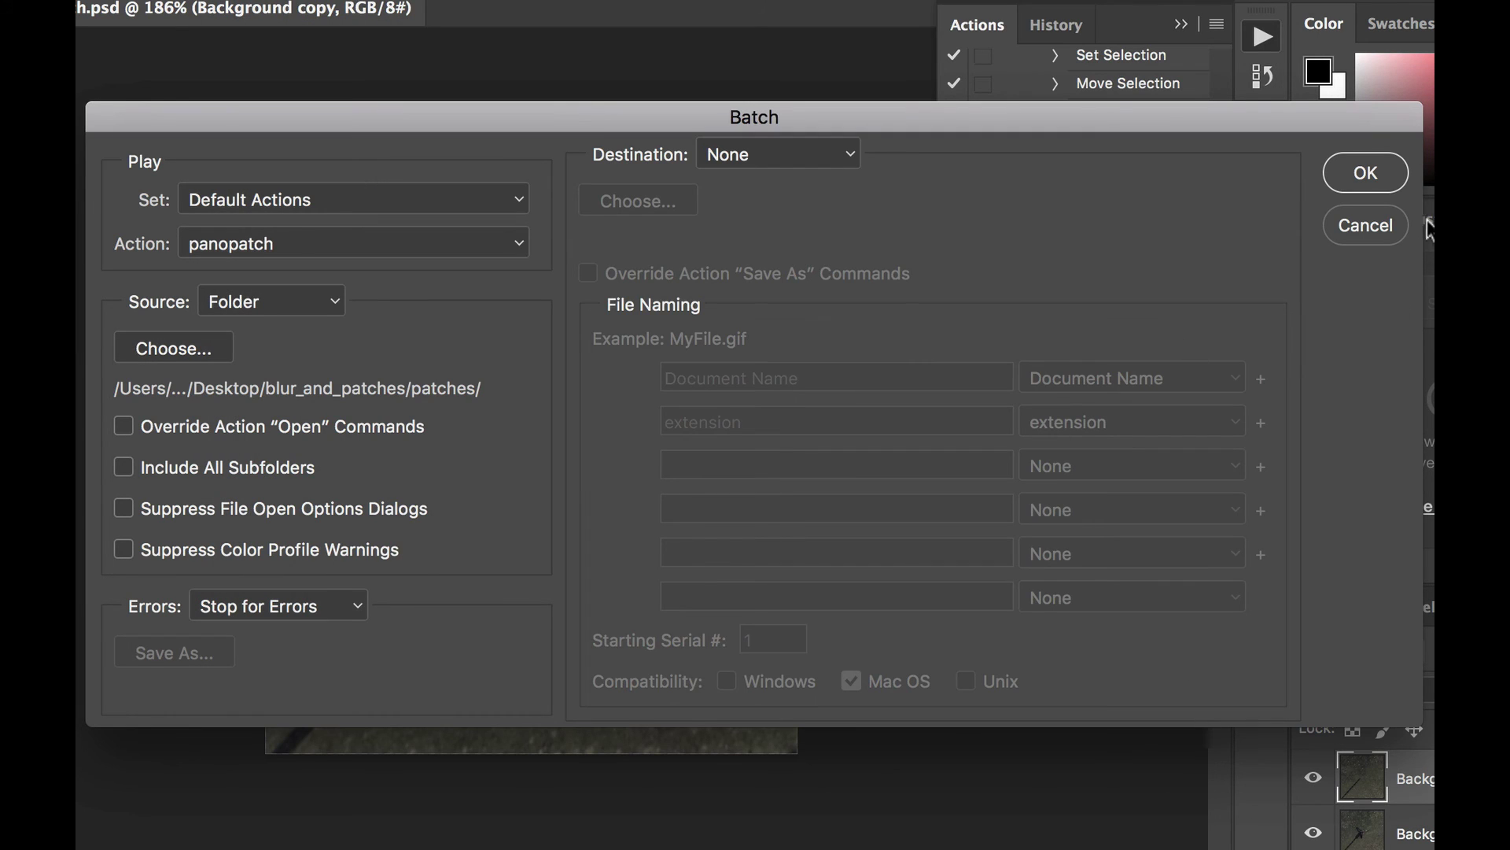
click(1348, 167)
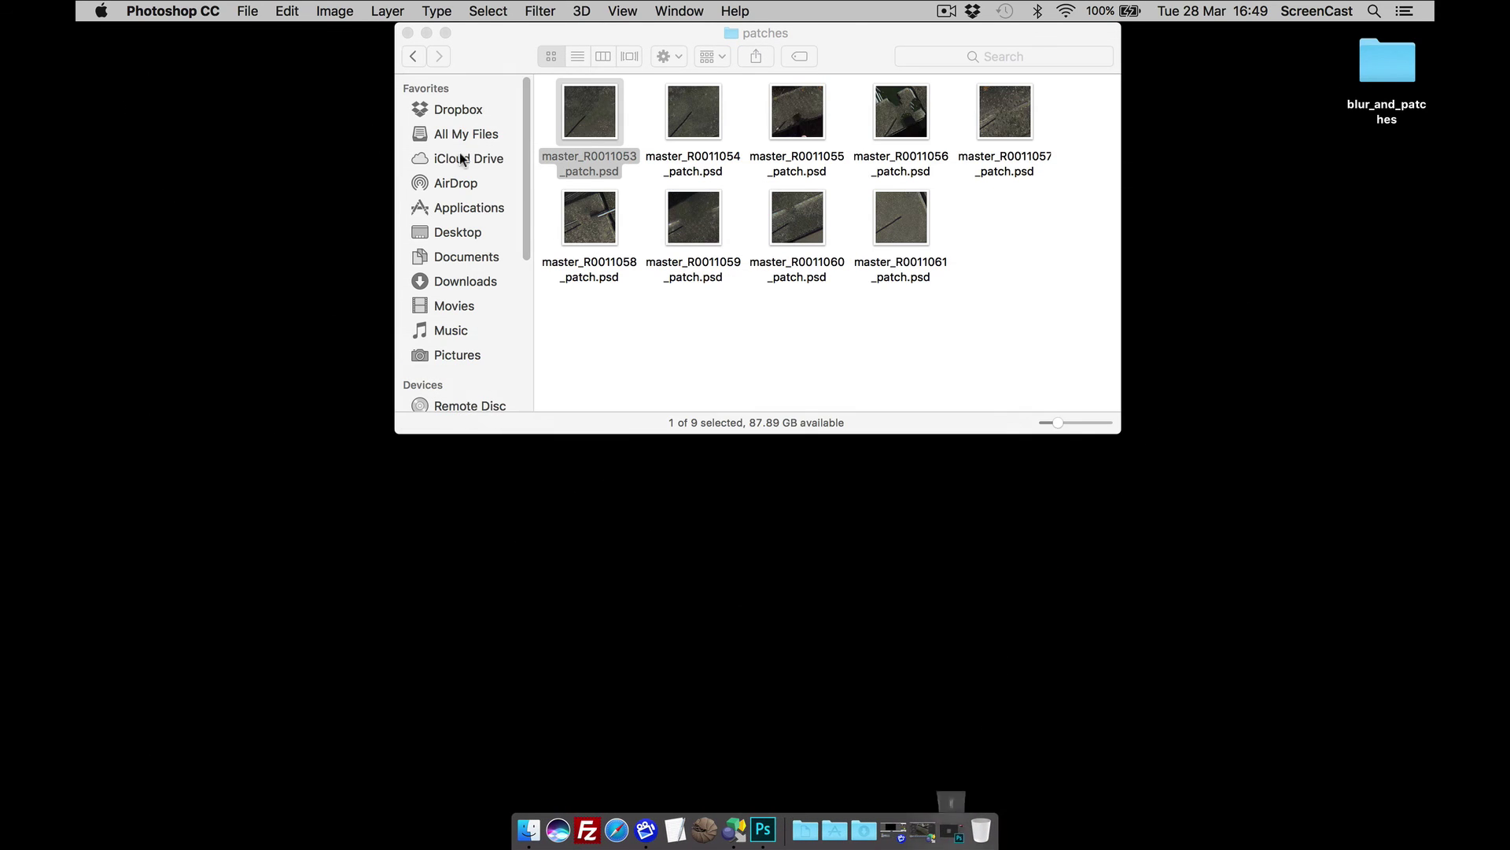
- Quick Look the processed R0011053 and R0011054 patches in Finder to confirm the tripod is gone
click(683, 324)
drag(539, 91, 767, 137)
key(space)
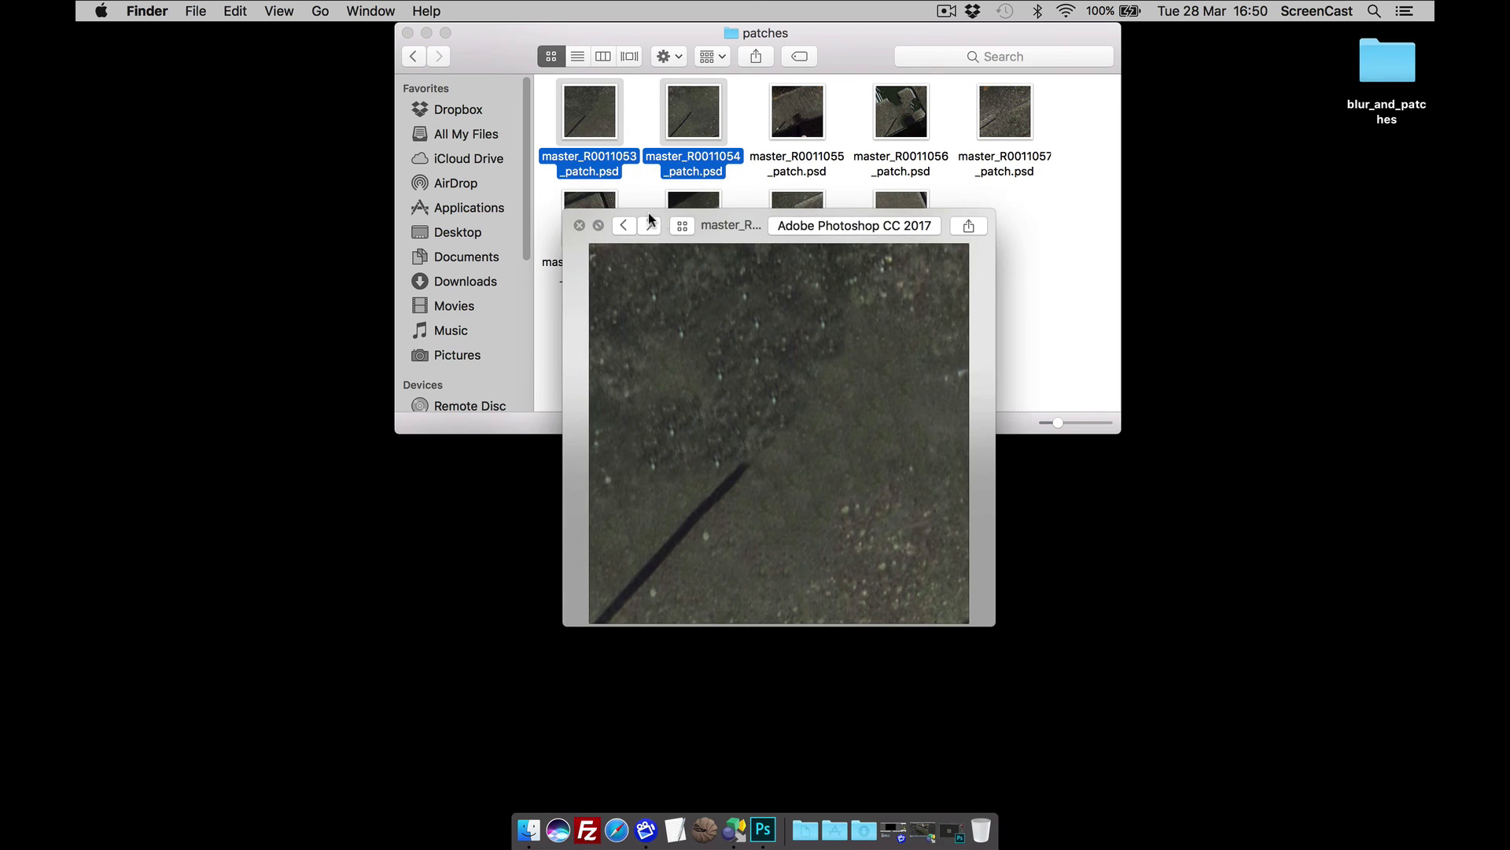
click(650, 225)
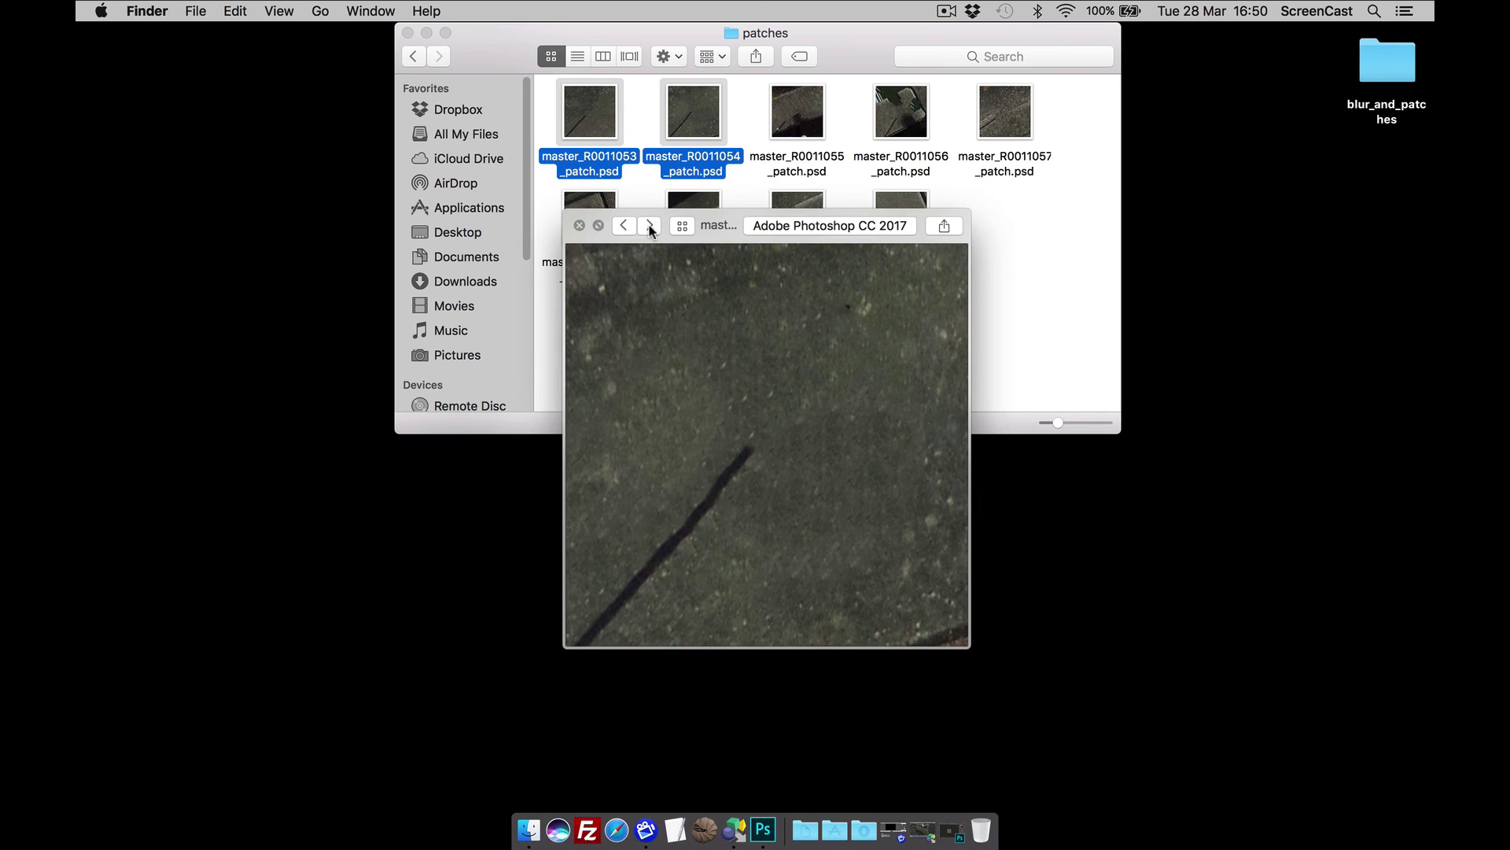
click(579, 226)
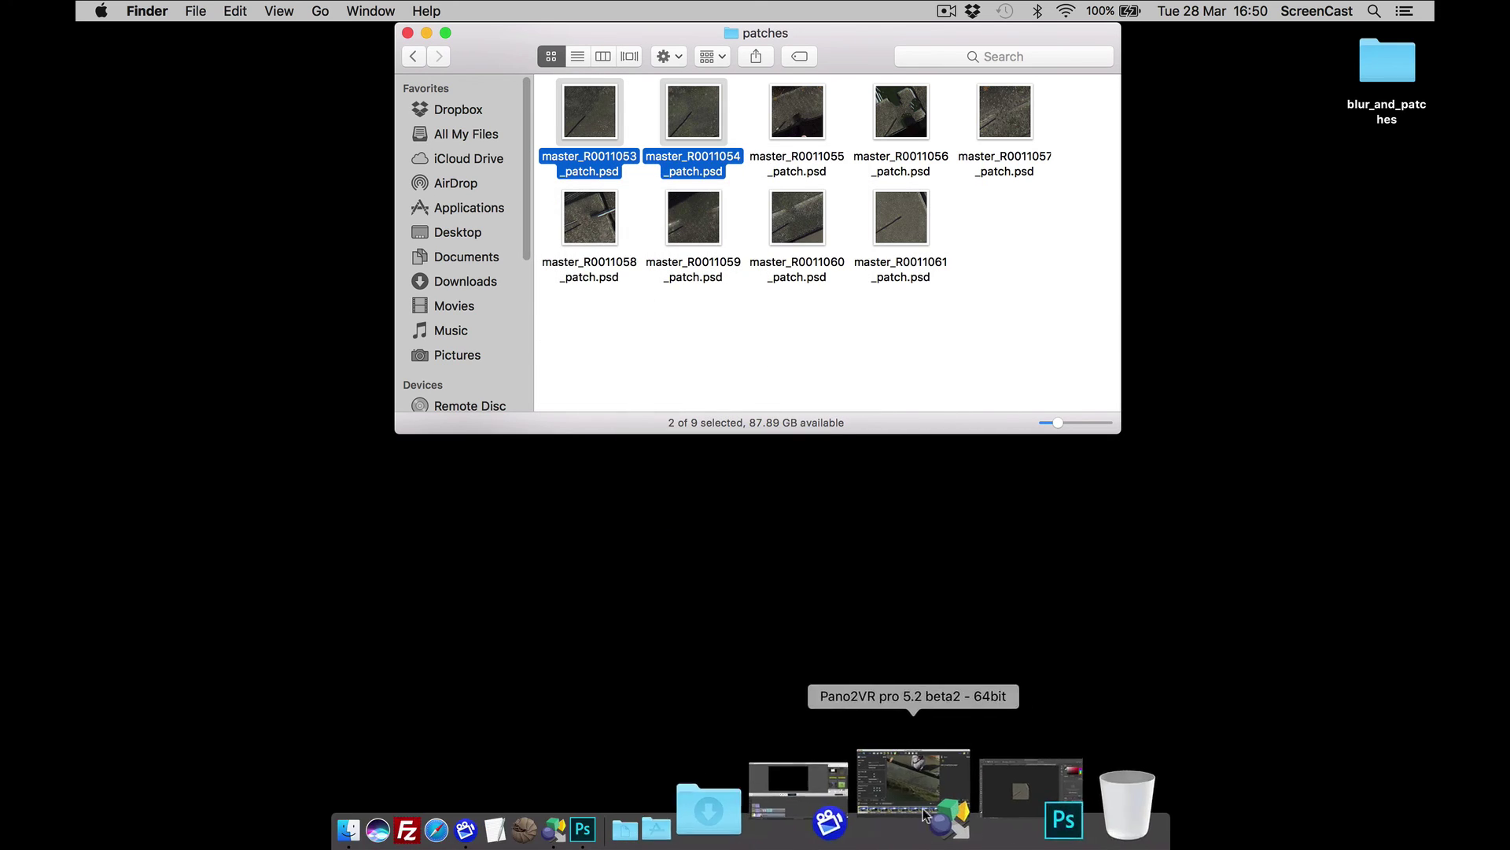
- Restore the minimized Pano2VR window from the Dock to check the R0011055 nadir
click(920, 804)
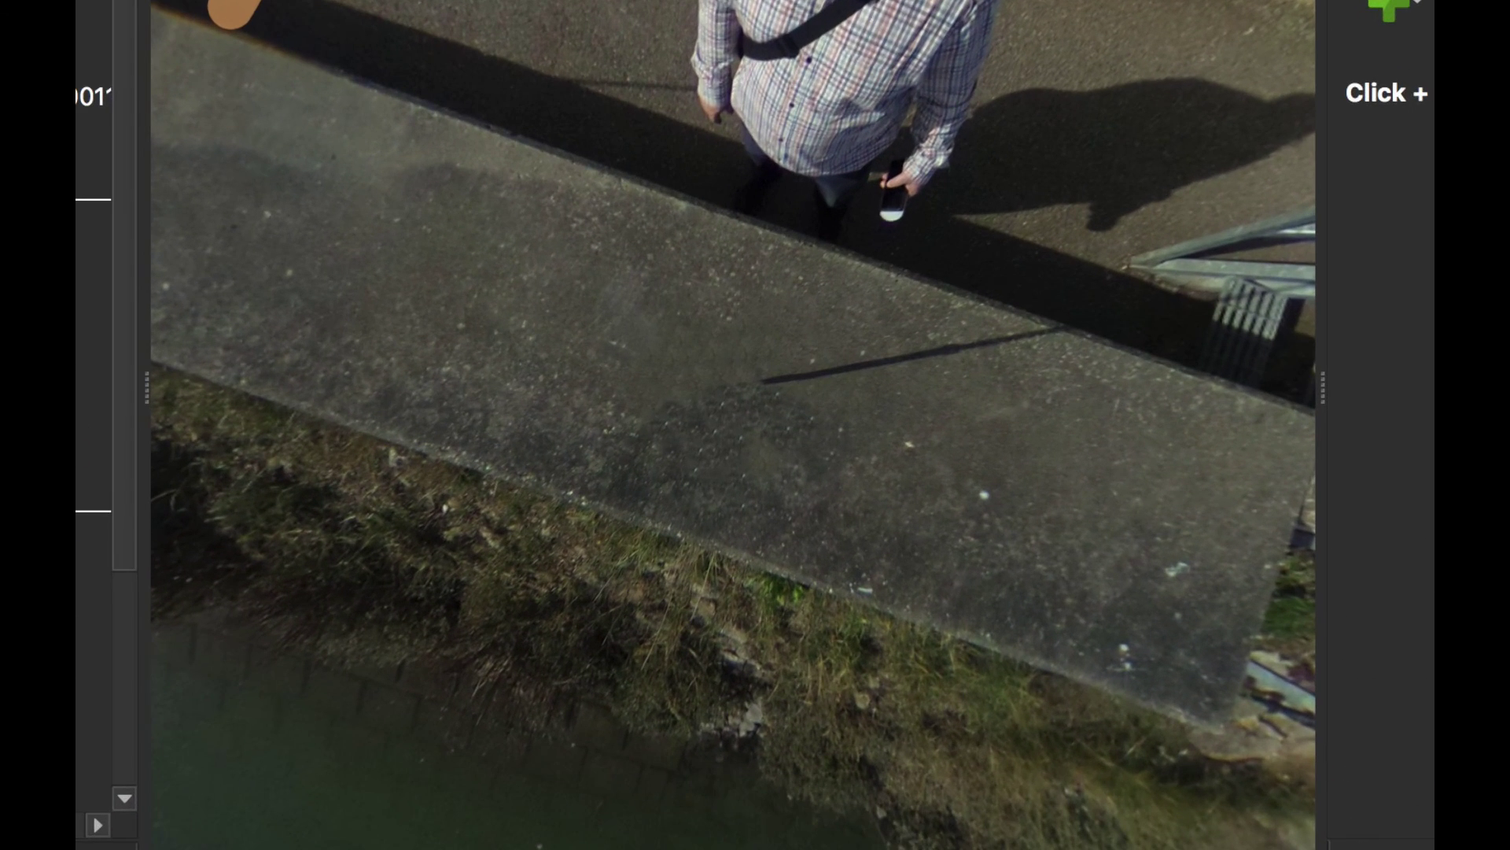